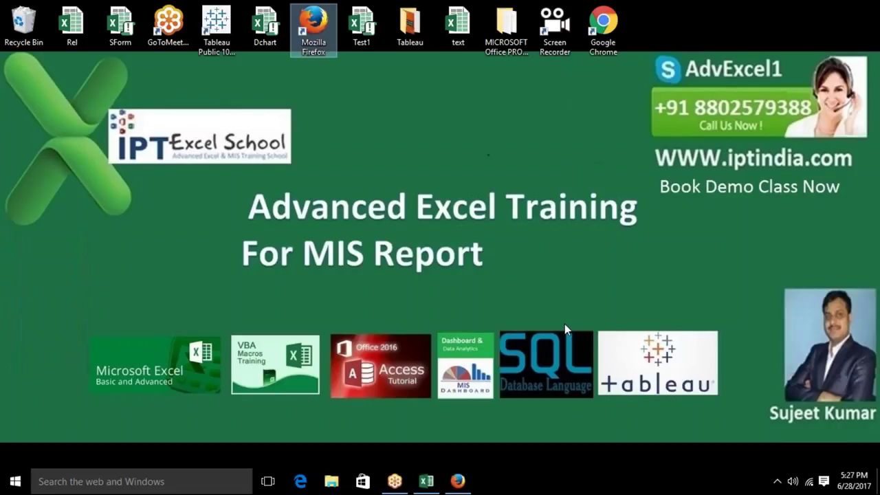
Step: Bring the blank Book1 Excel workbook to the front from the taskbar
{"action": "left_click", "coordinate": [431, 482]}
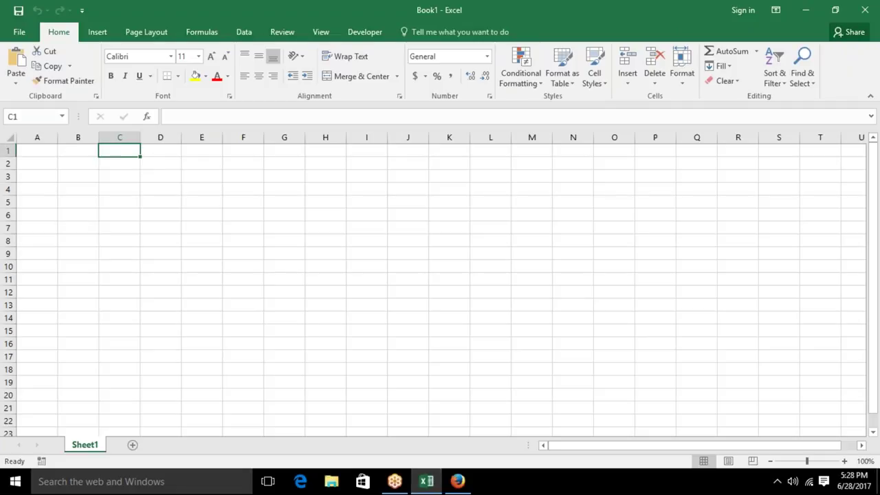
Step: Enter a test number 1235 in C3, then delete it
{"action": "left_click", "coordinate": [122, 171]}
{"action": "type", "text": "1235"}
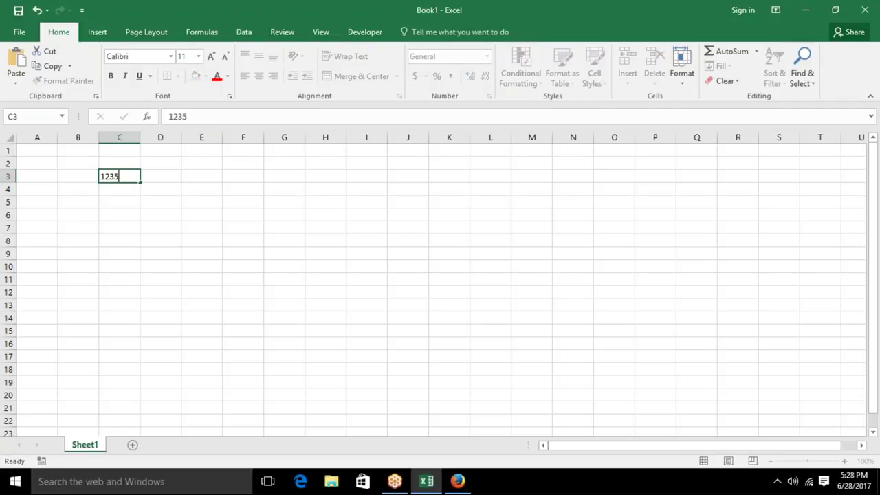
{"action": "key", "text": "Return"}
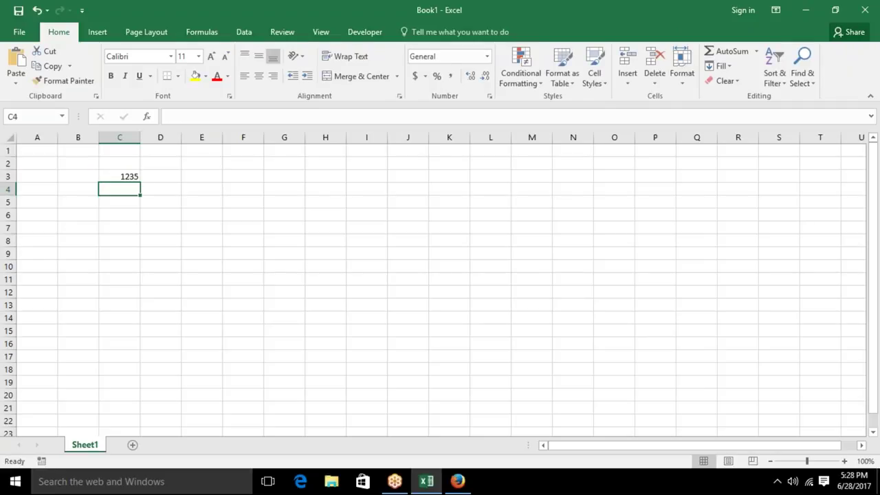
{"action": "left_click", "coordinate": [119, 176]}
{"action": "key", "text": "Delete"}
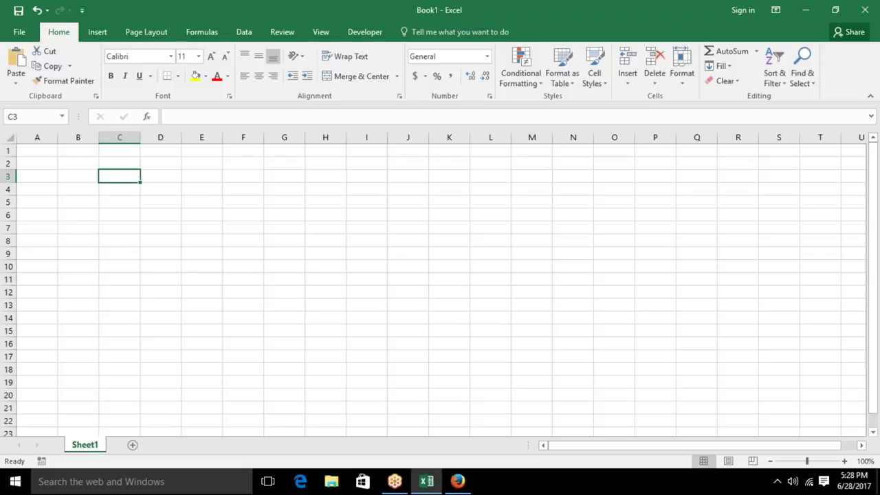
Step: Enter the heading Chq in A1 and 002365 in A2, which displays as 2365
{"action": "left_click", "coordinate": [37, 150]}
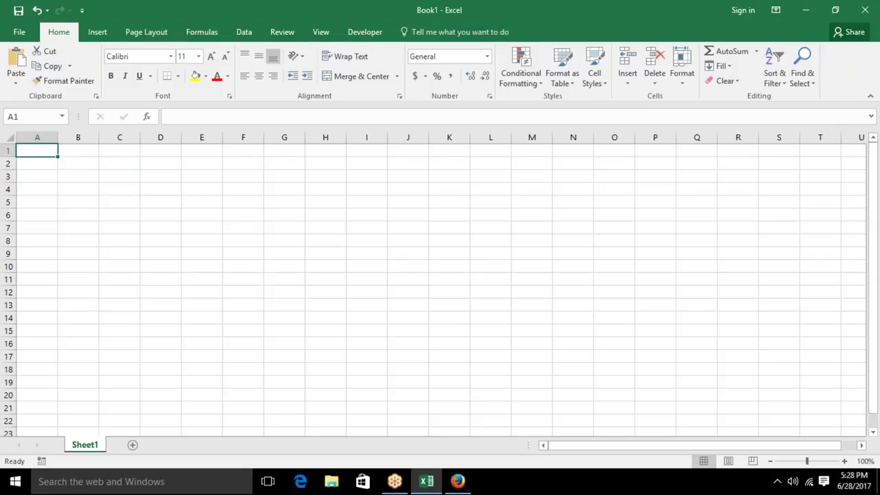
{"action": "type", "text": "C"}
{"action": "type", "text": "hq"}
{"action": "key", "text": "Return"}
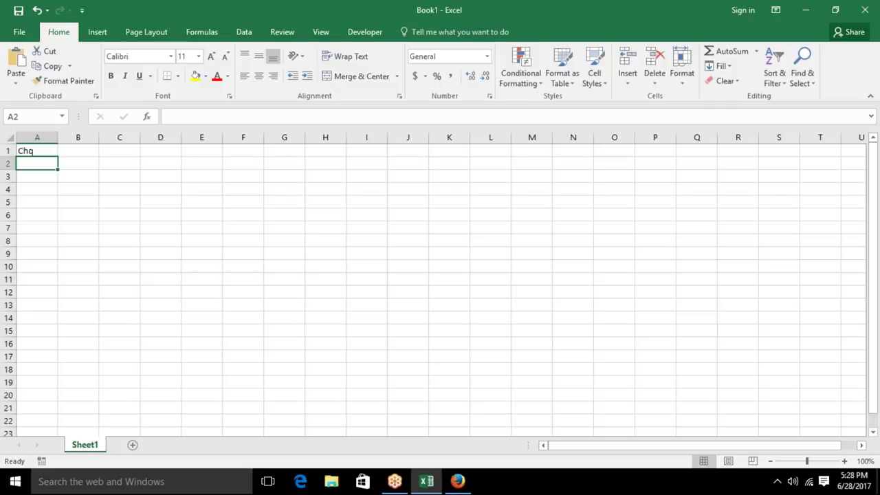
{"action": "type", "text": "002365"}
{"action": "key", "text": "Return"}
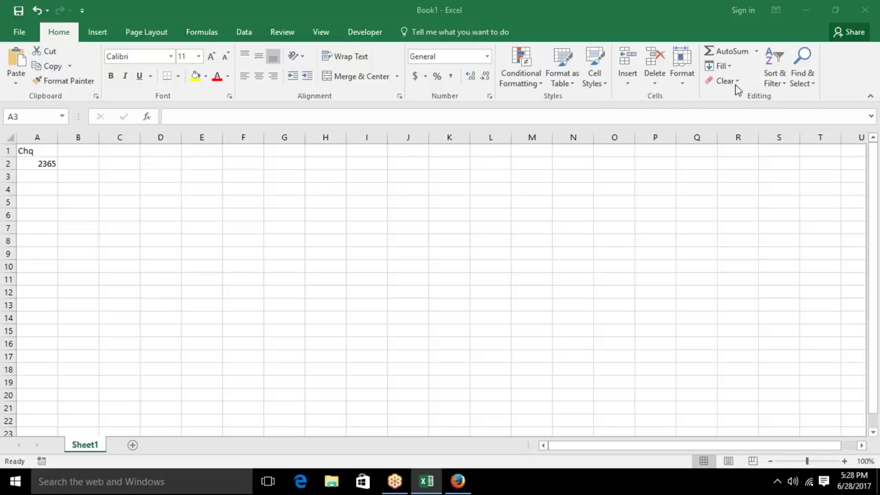
Step: Replace A2 with '002563 so the cheque number is stored as text with leading zeros
{"action": "left_click", "coordinate": [42, 163]}
{"action": "key", "text": "Delete"}
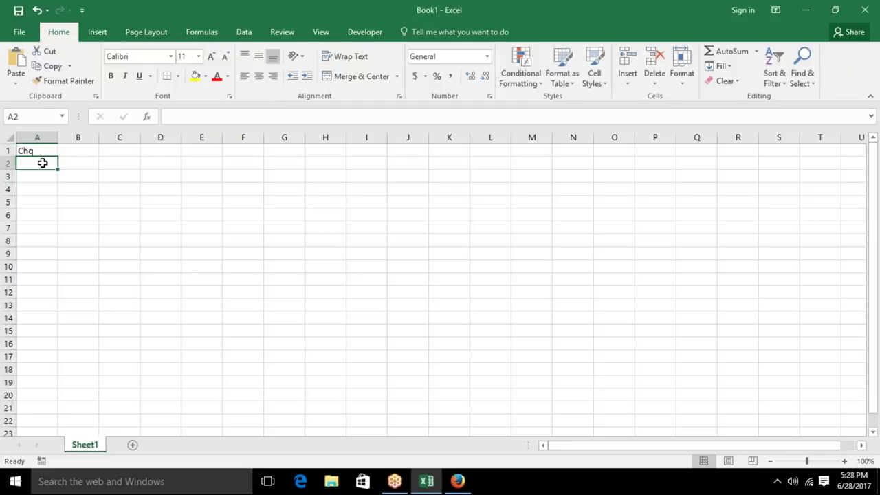
{"action": "type", "text": "'00"}
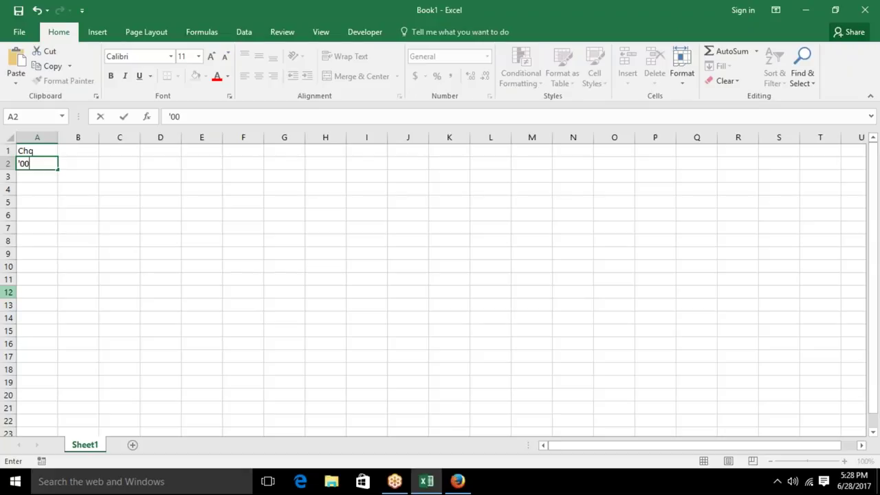
{"action": "type", "text": "2563"}
{"action": "key", "text": "Return"}
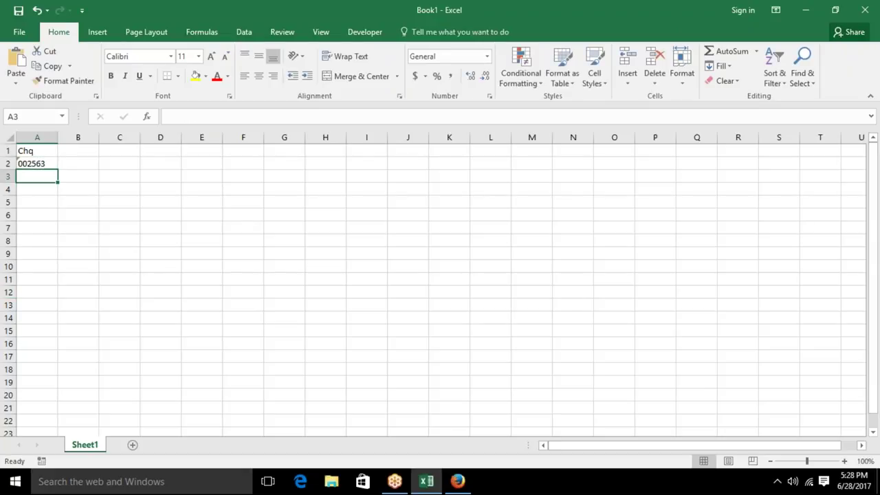
{"action": "left_click", "coordinate": [38, 163]}
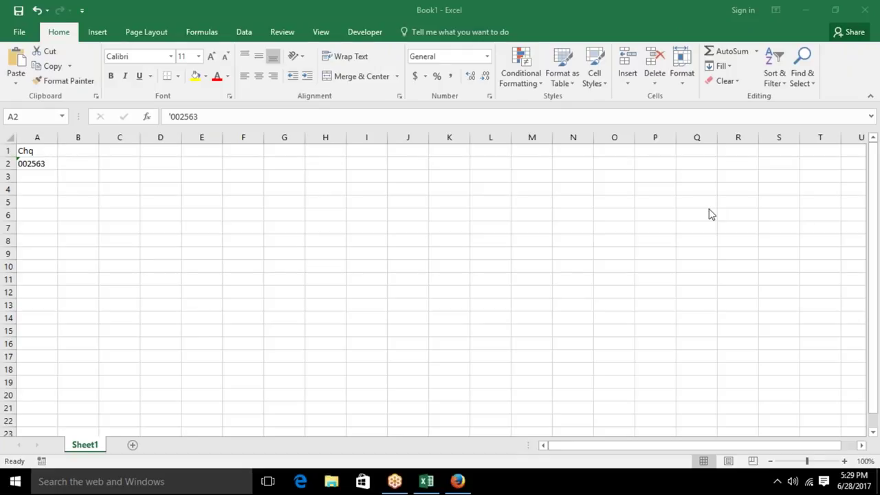
Step: Enter 852, 32 and 120 in G2 to G4, correcting the G4 entry
{"action": "left_click", "coordinate": [271, 165]}
{"action": "type", "text": "852"}
{"action": "key", "text": "Return"}
{"action": "type", "text": "32"}
{"action": "key", "text": "Return"}
{"action": "type", "text": "12"}
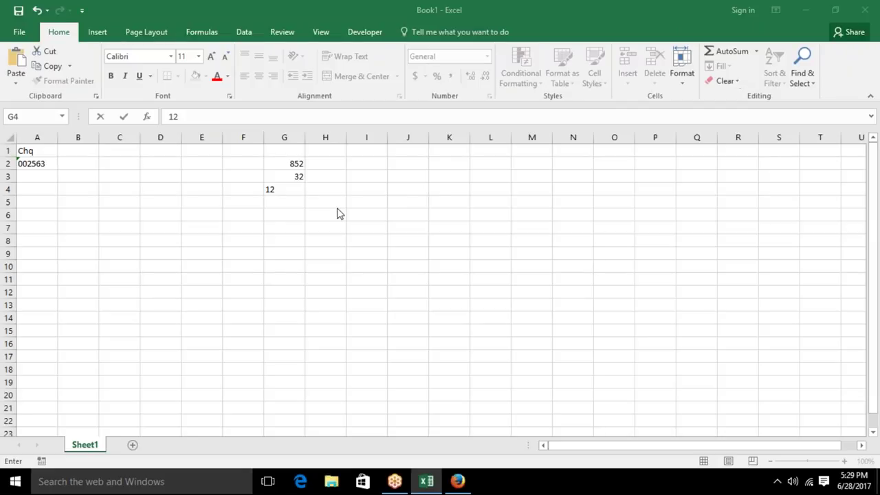
{"action": "left_click", "coordinate": [278, 190]}
{"action": "type", "text": "0"}
{"action": "key", "text": "Return"}
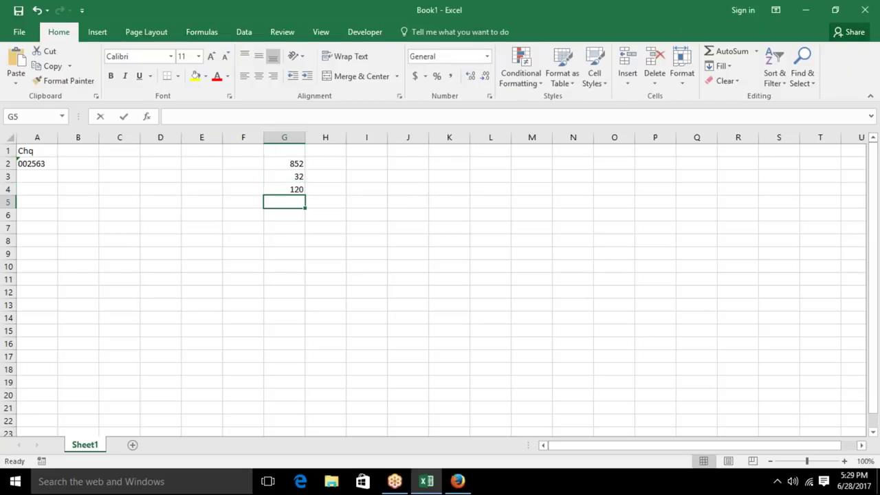
Step: Enter 314, 8541 and 12236 in G5 to G7, then select G2:G7
{"action": "type", "text": "314"}
{"action": "key", "text": "Return"}
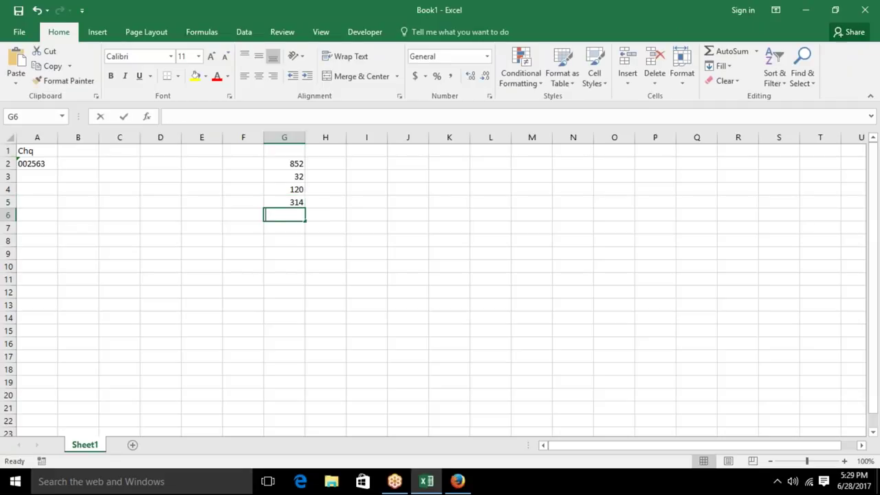
{"action": "type", "text": "8541"}
{"action": "key", "text": "Return"}
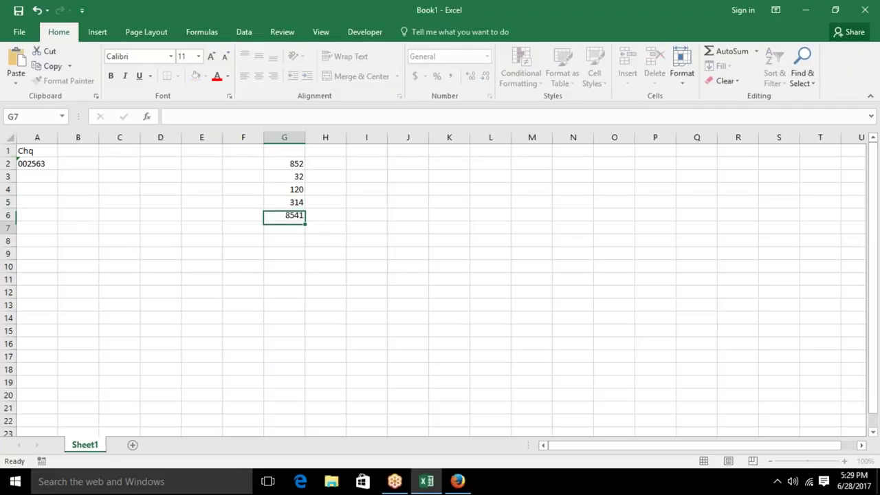
{"action": "type", "text": ".0"}
{"action": "key", "text": "Tab"}
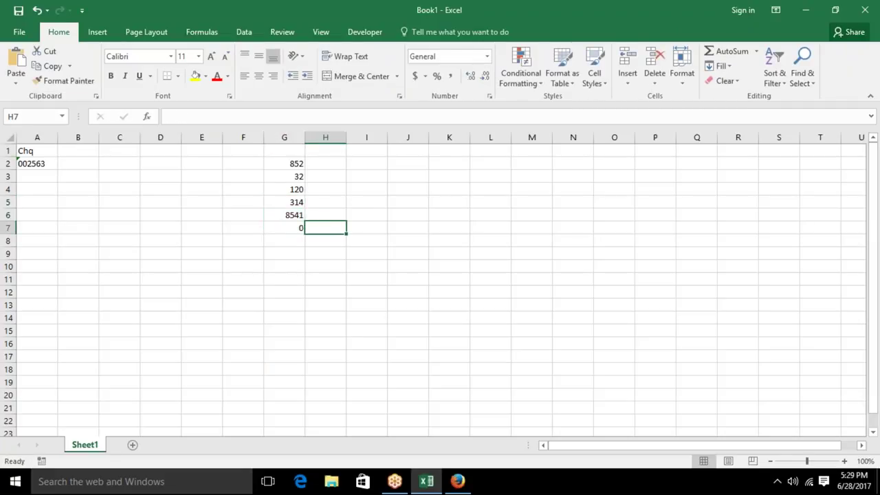
{"action": "left_click", "coordinate": [284, 227]}
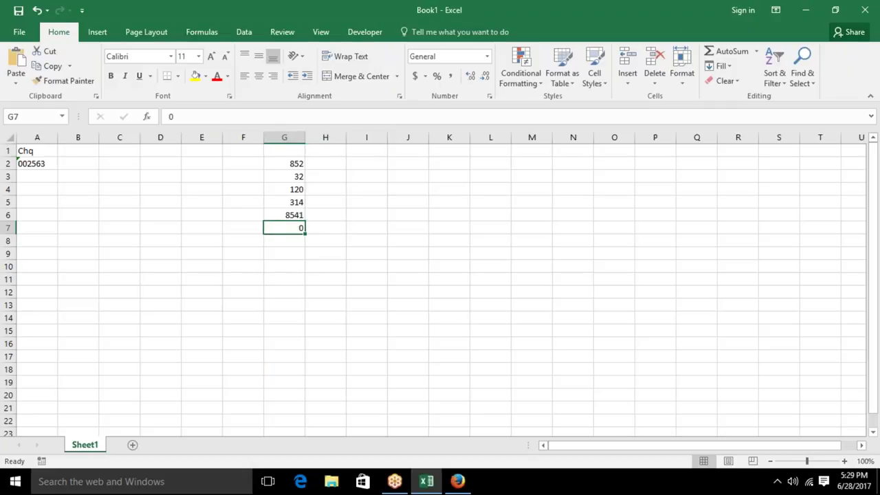
{"action": "type", "text": "12236"}
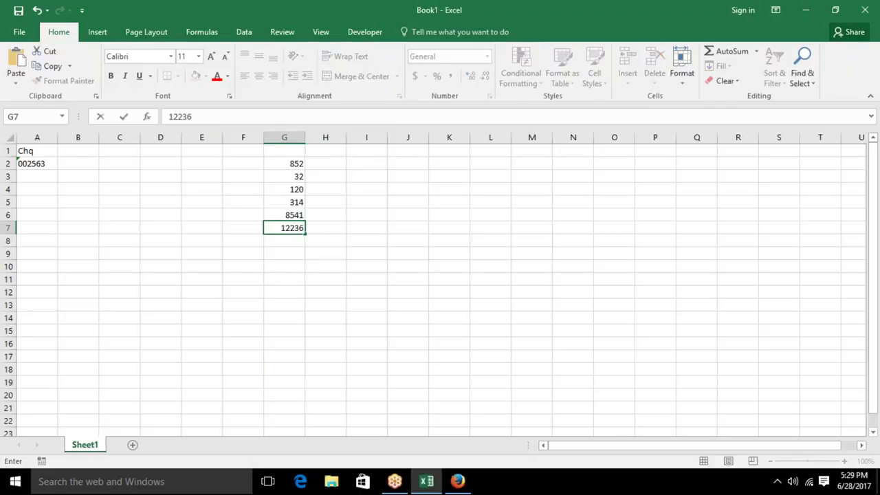
{"action": "key", "text": "Return"}
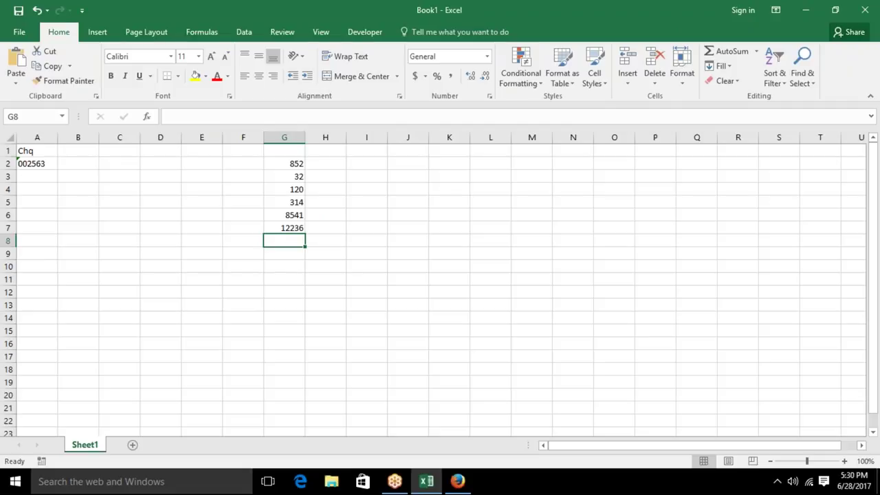
{"action": "left_click", "coordinate": [296, 164]}
{"action": "left_click_drag", "start_coordinate": [296, 164], "coordinate": [293, 225]}
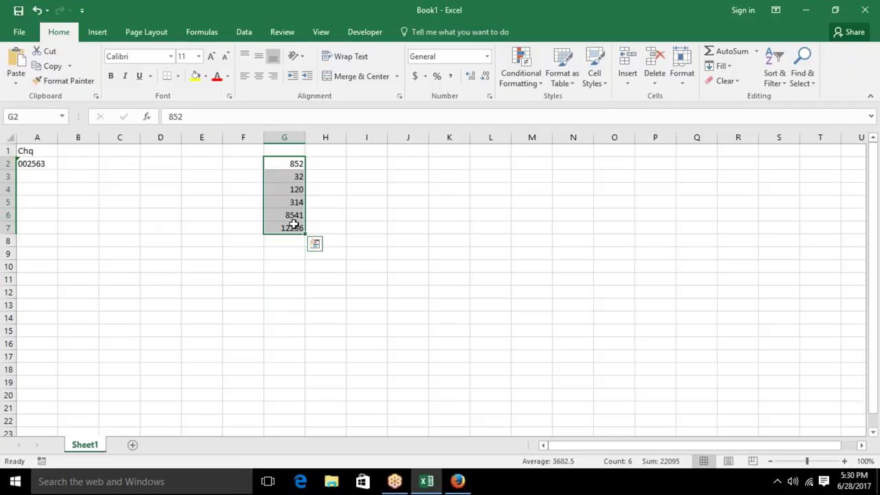
{"action": "left_click", "coordinate": [33, 163]}
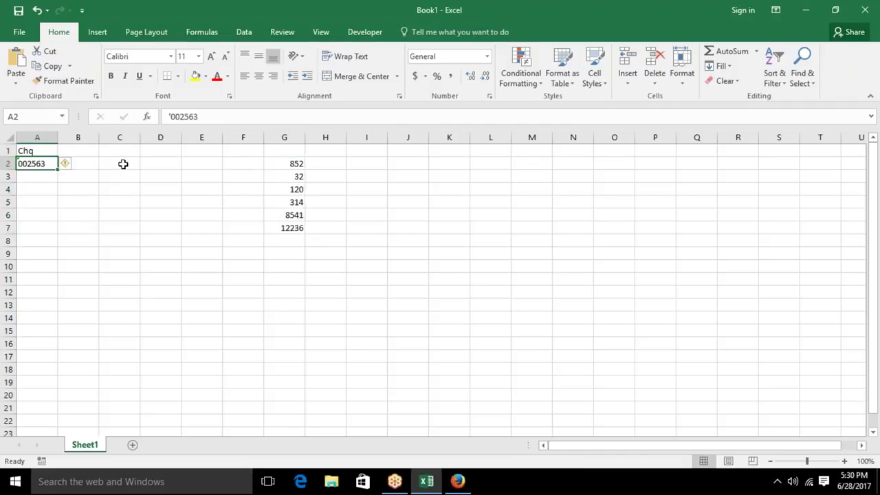
{"action": "left_click", "coordinate": [123, 164]}
{"action": "type", "text": "2563"}
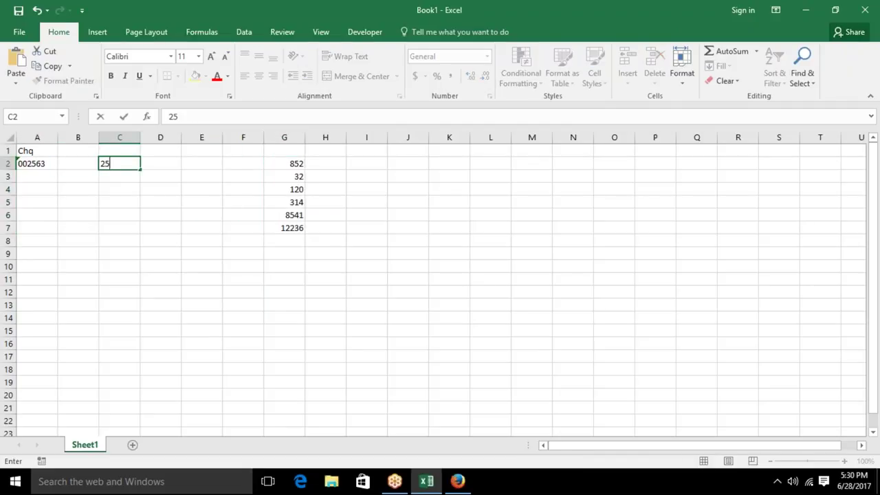
{"action": "key", "text": "Return"}
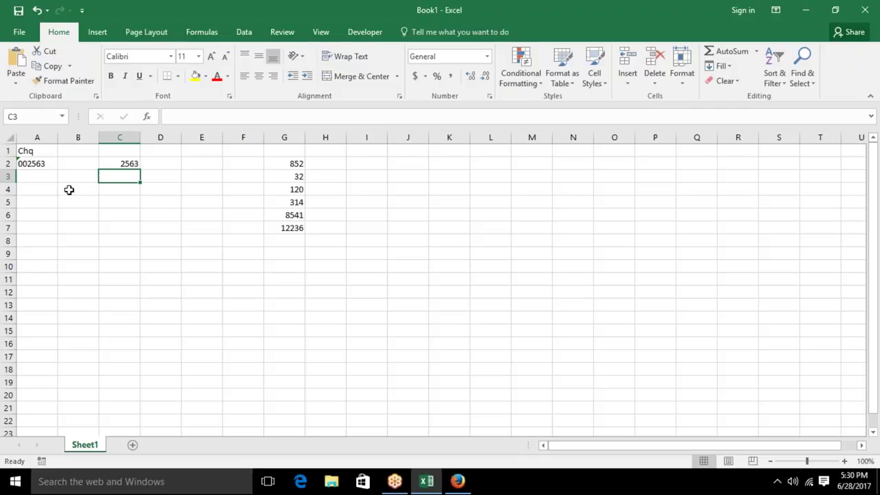
{"action": "double_click", "coordinate": [77, 175]}
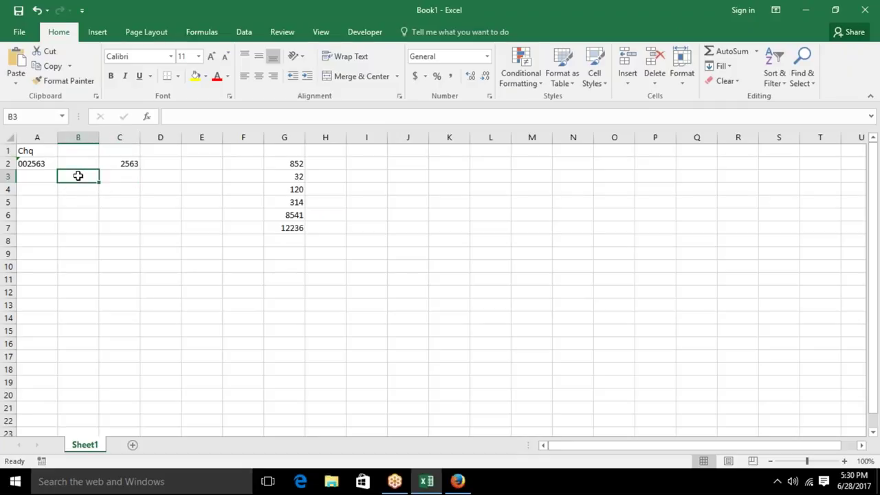
{"action": "type", "text": "="}
{"action": "left_click", "coordinate": [34, 163]}
{"action": "type", "text": "="}
{"action": "key", "text": "Right"}
{"action": "key", "text": "Up"}
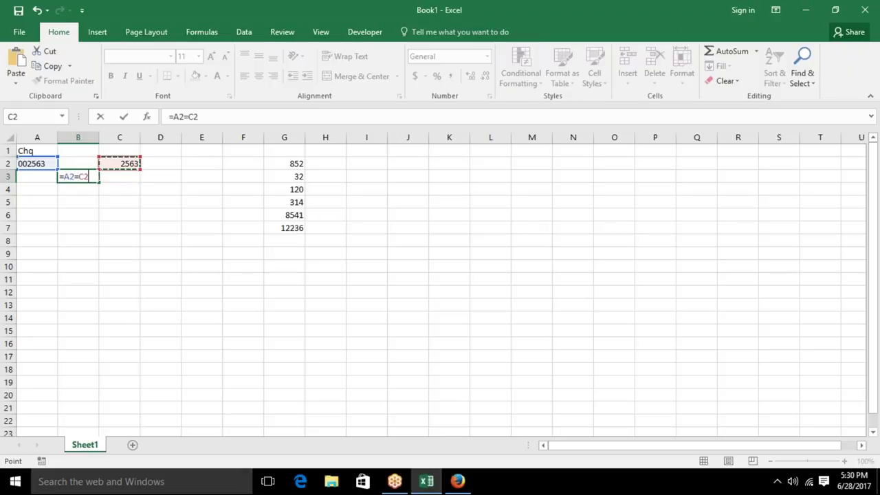
{"action": "key", "text": "Return"}
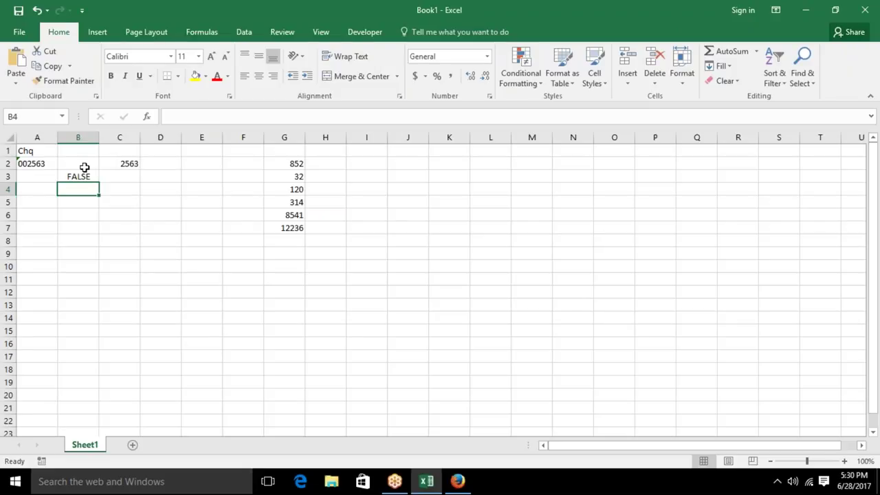
{"action": "left_click_drag", "start_coordinate": [85, 165], "coordinate": [166, 210]}
{"action": "key", "text": "Delete"}
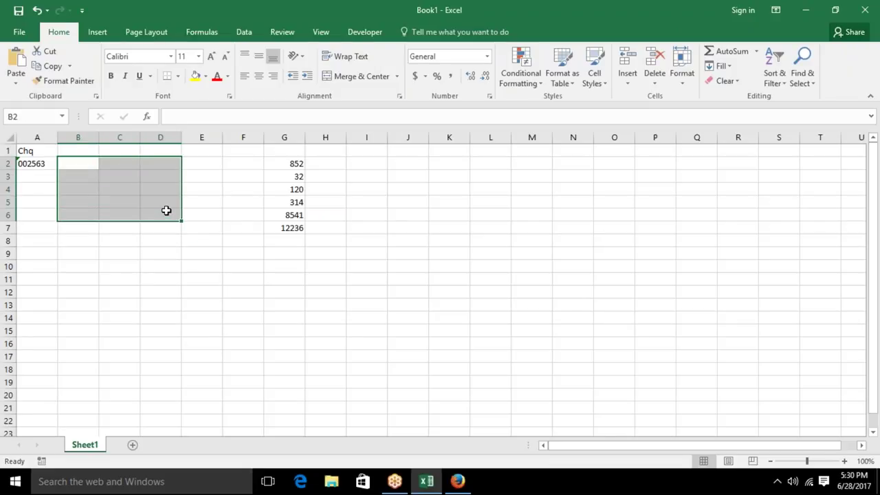
{"action": "left_click_drag", "start_coordinate": [297, 165], "coordinate": [294, 229]}
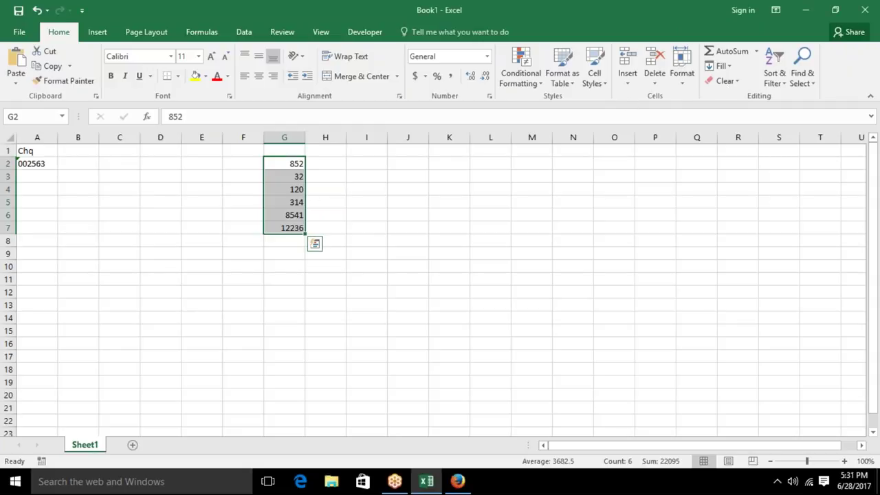
Step: Apply the custom number format 000000 to G2:G7, showing 000852 through 012236
{"action": "left_click", "coordinate": [489, 97]}
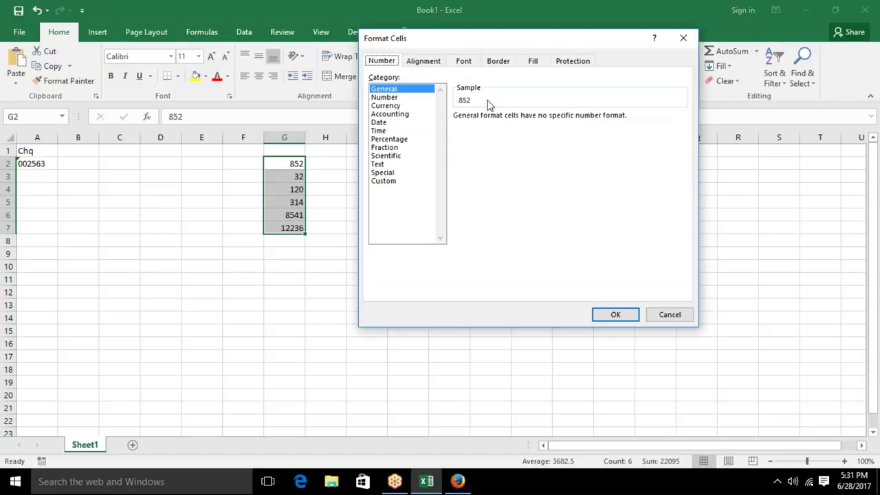
{"action": "left_click", "coordinate": [386, 182]}
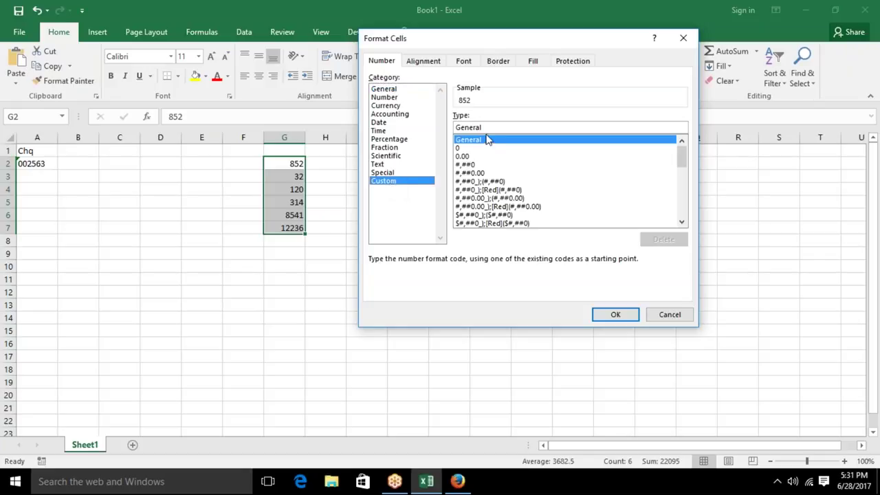
{"action": "left_click", "coordinate": [487, 129]}
{"action": "key", "text": "BackSpace"}
{"action": "key", "text": "BackSpace"}
{"action": "key", "text": "BackSpace"}
{"action": "key", "text": "BackSpace"}
{"action": "type", "text": "000000"}
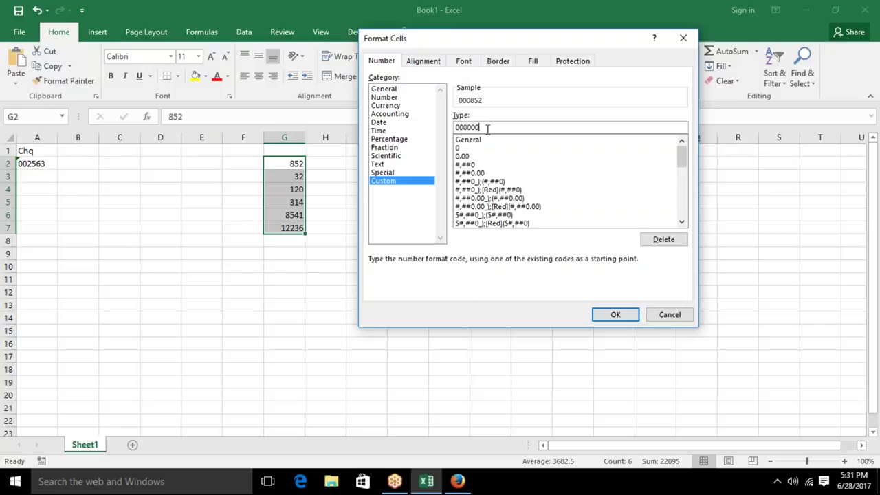
{"action": "key", "text": "Return"}
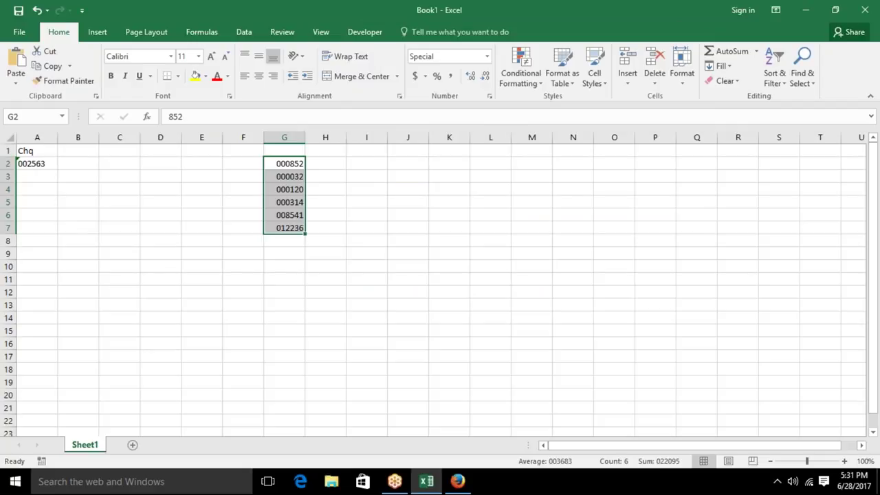
{"action": "left_click", "coordinate": [284, 176]}
{"action": "left_click", "coordinate": [284, 164]}
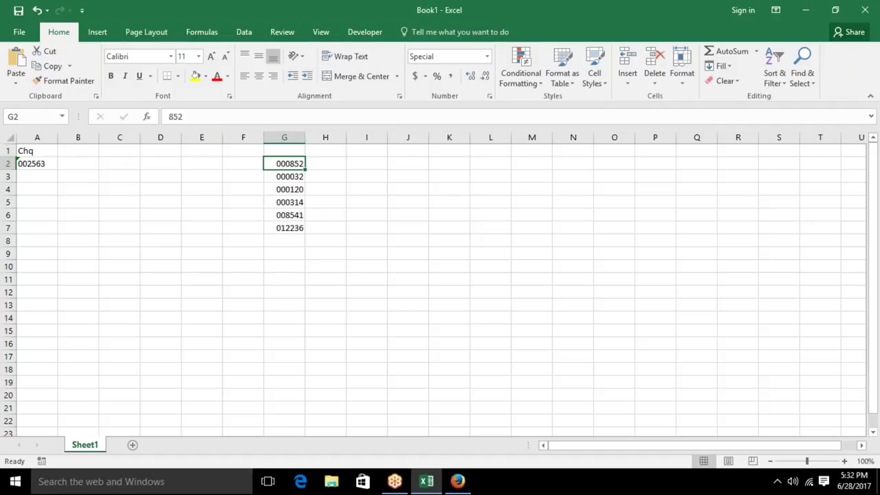
Step: Enter the text '000852 in I2
{"action": "left_click", "coordinate": [325, 164]}
{"action": "left_click", "coordinate": [284, 163]}
{"action": "left_click", "coordinate": [325, 163]}
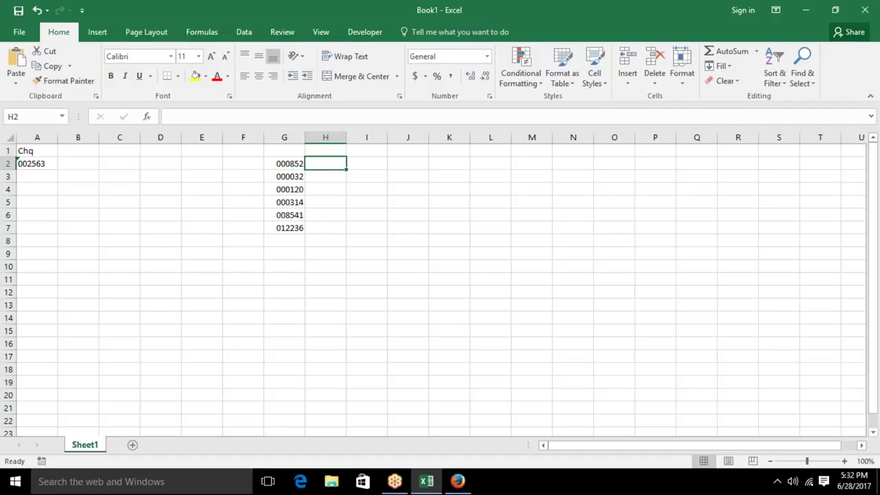
{"action": "left_click", "coordinate": [284, 164]}
{"action": "left_click", "coordinate": [366, 164]}
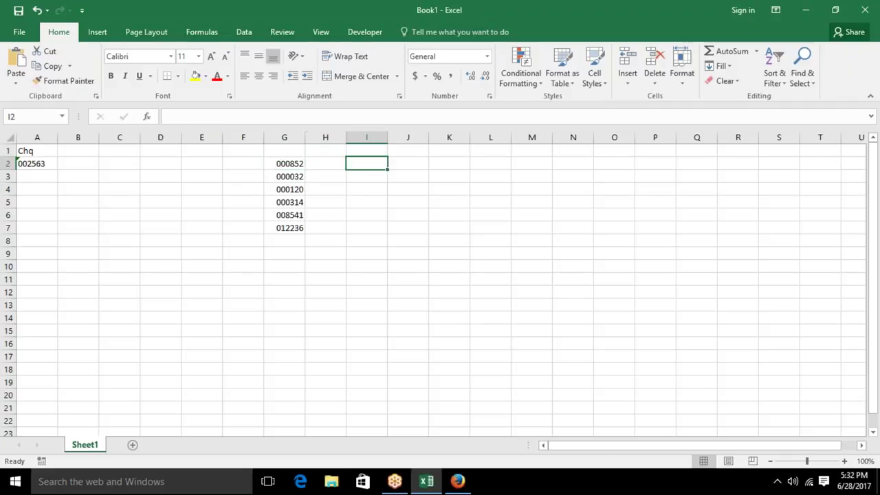
{"action": "type", "text": "'"}
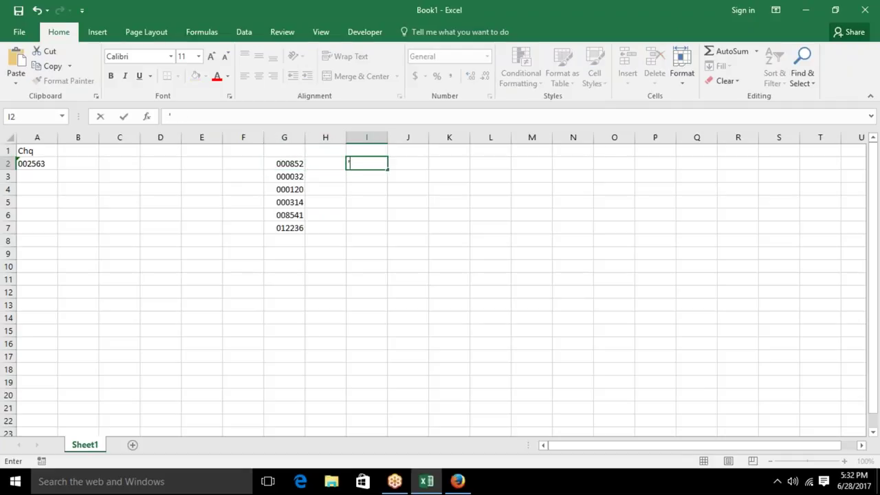
{"action": "type", "text": "000"}
{"action": "type", "text": "852"}
{"action": "key", "text": "Return"}
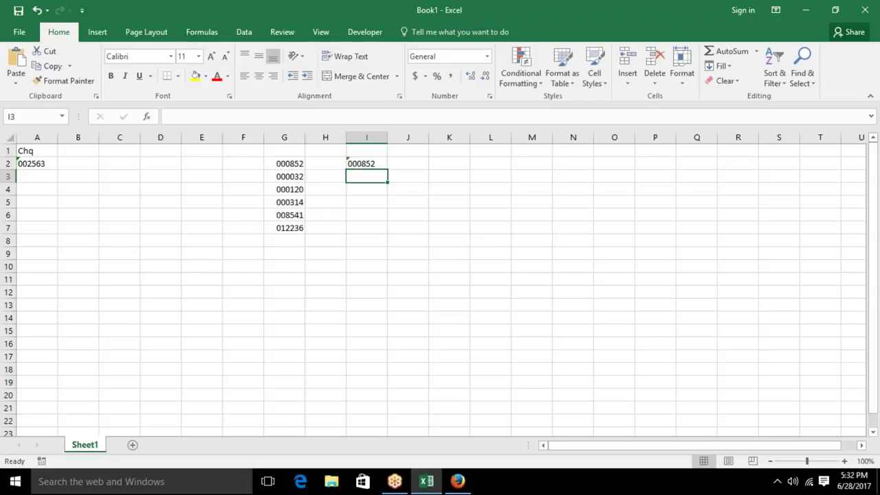
Step: In I3, enter the formula =G2=I2, which returns FALSE
{"action": "type", "text": "="}
{"action": "key", "text": "Up"}
{"action": "key", "text": "Left"}
{"action": "key", "text": "Left"}
{"action": "type", "text": "="}
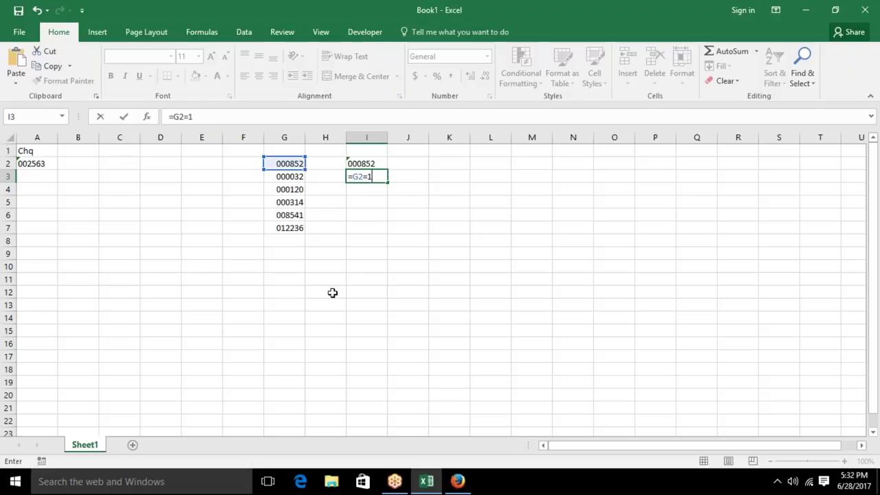
{"action": "key", "text": "Up"}
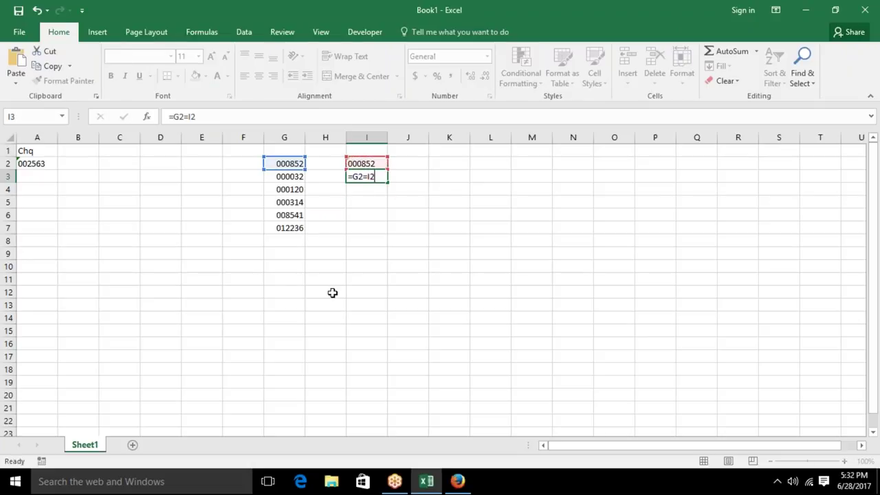
{"action": "key", "text": "Return"}
Step: Check that G2 actually stores 852, then review the cells around row 2
{"action": "key", "text": "Up"}
{"action": "key", "text": "Up"}
{"action": "key", "text": "Left"}
{"action": "key", "text": "Left"}
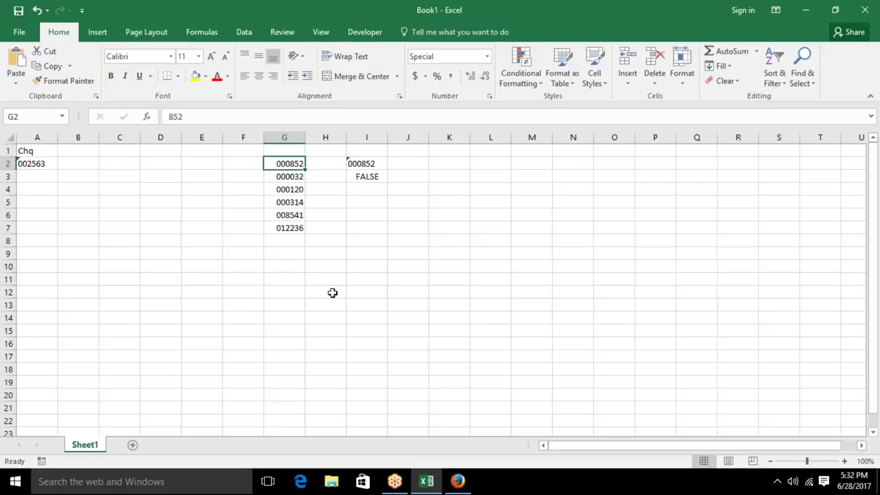
{"action": "left_click", "coordinate": [226, 115]}
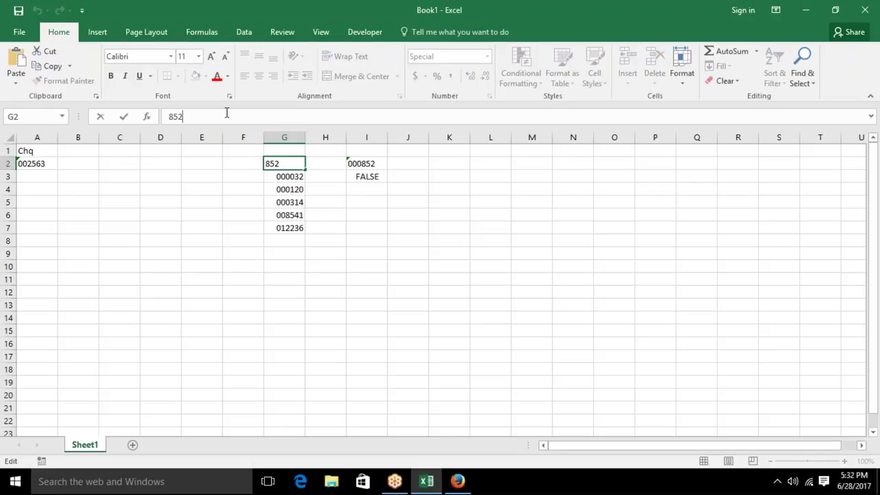
{"action": "key", "text": "Escape"}
{"action": "key", "text": "Right"}
{"action": "key", "text": "Right"}
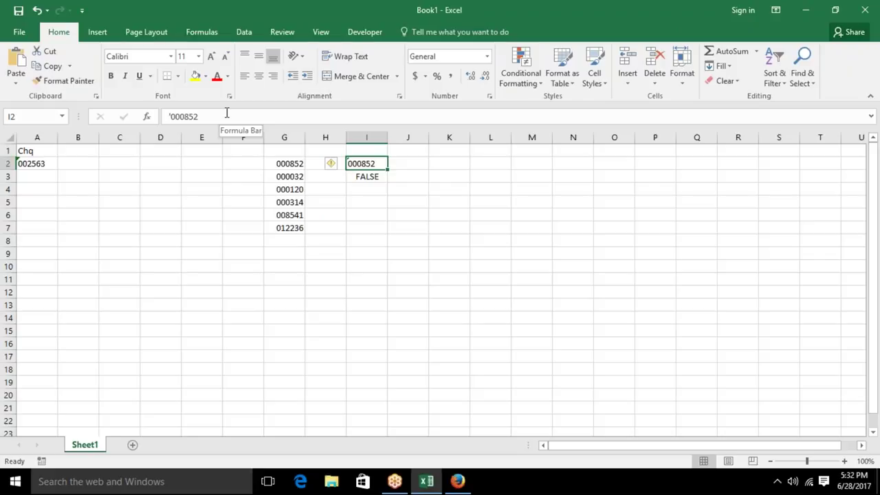
{"action": "key", "text": "Left"}
{"action": "key", "text": "Right"}
{"action": "key", "text": "Down"}
{"action": "key", "text": "Left"}
{"action": "key", "text": "Up"}
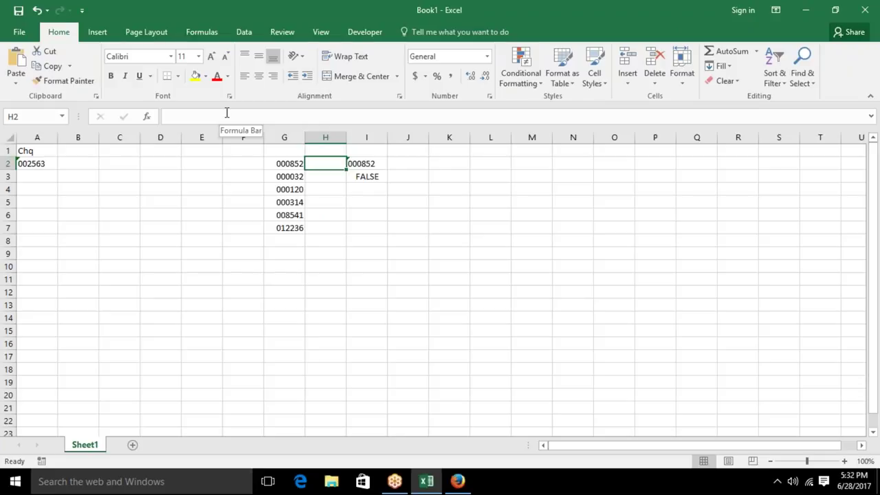
Step: In H2, enter =TEXT(G2,"000000") to display 000852
{"action": "key", "text": "Left"}
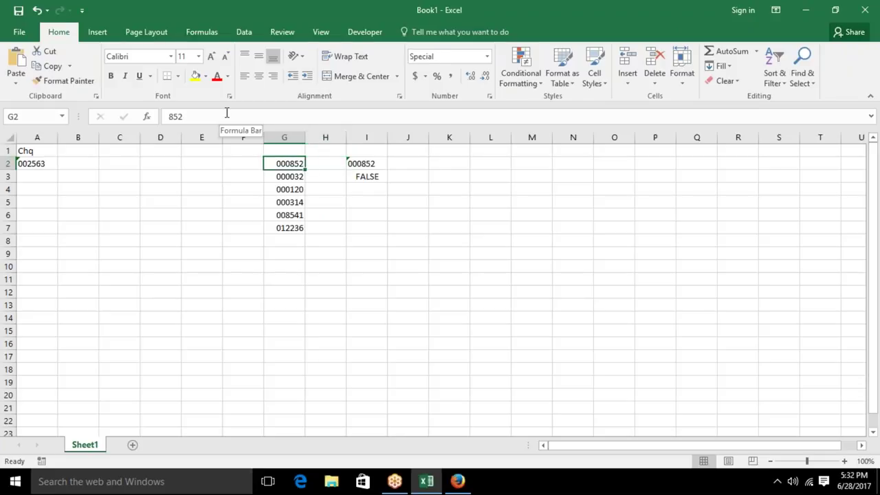
{"action": "key", "text": "Right"}
{"action": "type", "text": "="}
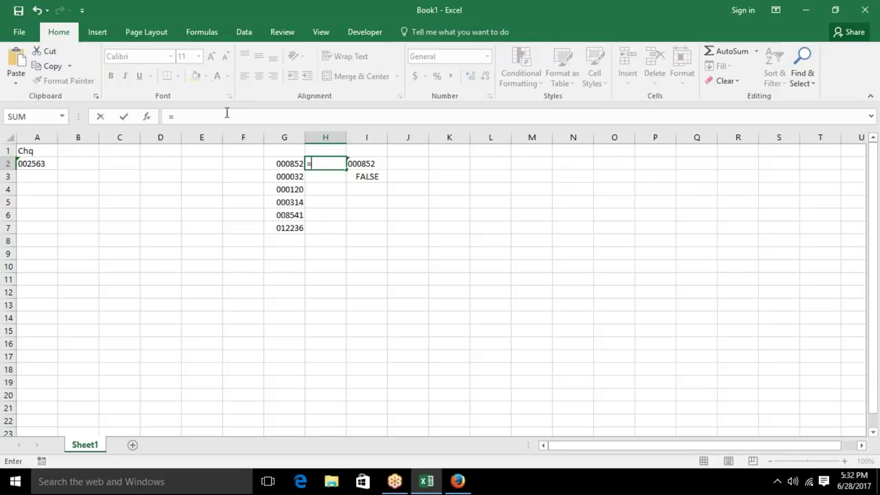
{"action": "type", "text": "te"}
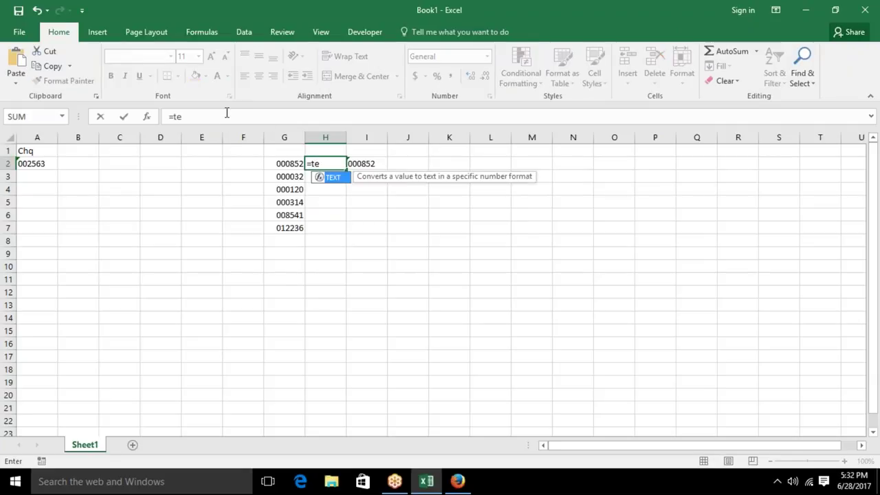
{"action": "key", "text": "Tab"}
{"action": "key", "text": "Left"}
{"action": "type", "text": ",\""}
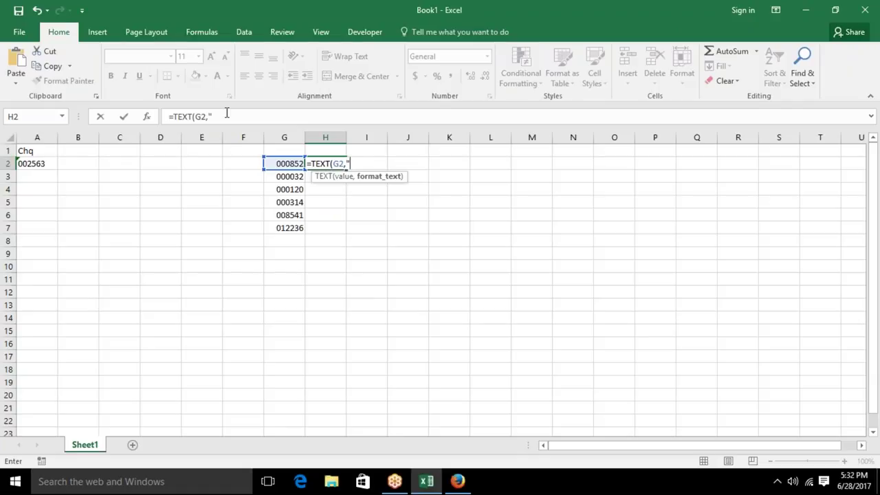
{"action": "type", "text": "000000\")"}
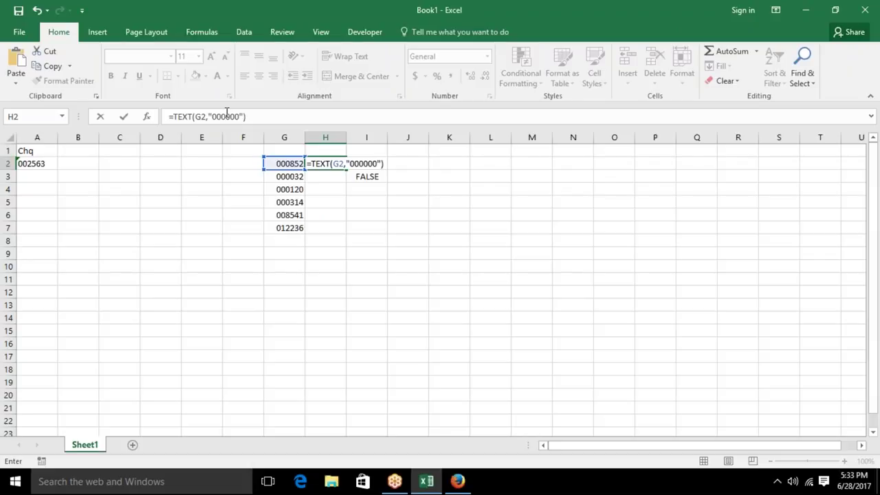
{"action": "key", "text": "Return"}
Step: In I4, enter the comparison =H2=I2, which returns TRUE
{"action": "key", "text": "Down"}
{"action": "key", "text": "Up"}
{"action": "key", "text": "Right"}
{"action": "key", "text": "Down"}
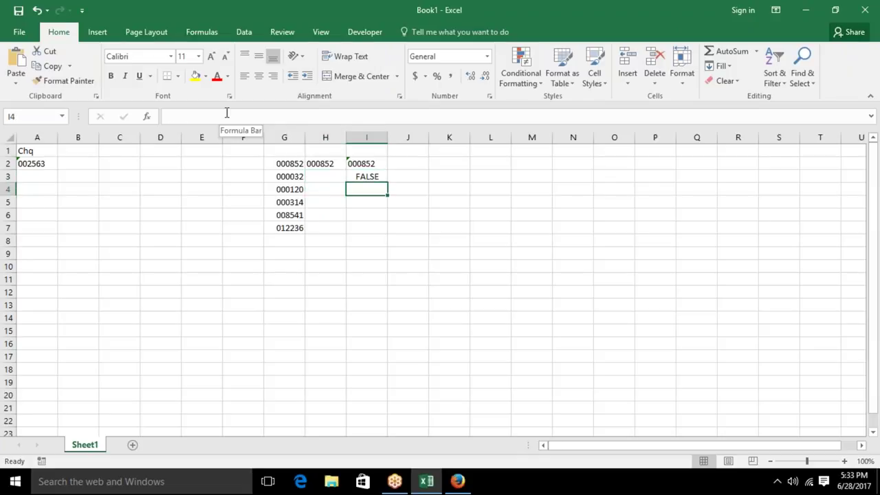
{"action": "type", "text": "="}
{"action": "key", "text": "Left"}
{"action": "key", "text": "Up"}
{"action": "key", "text": "Up"}
{"action": "type", "text": "="}
{"action": "key", "text": "Up"}
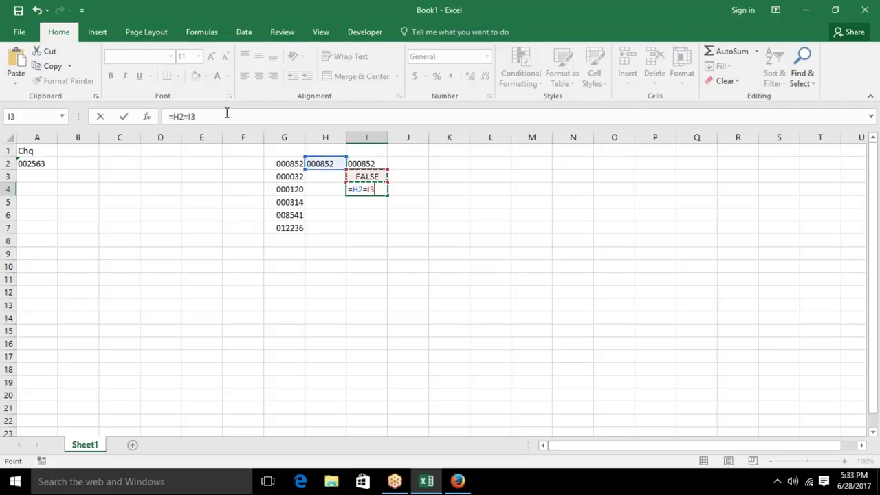
{"action": "key", "text": "Up"}
{"action": "key", "text": "Return"}
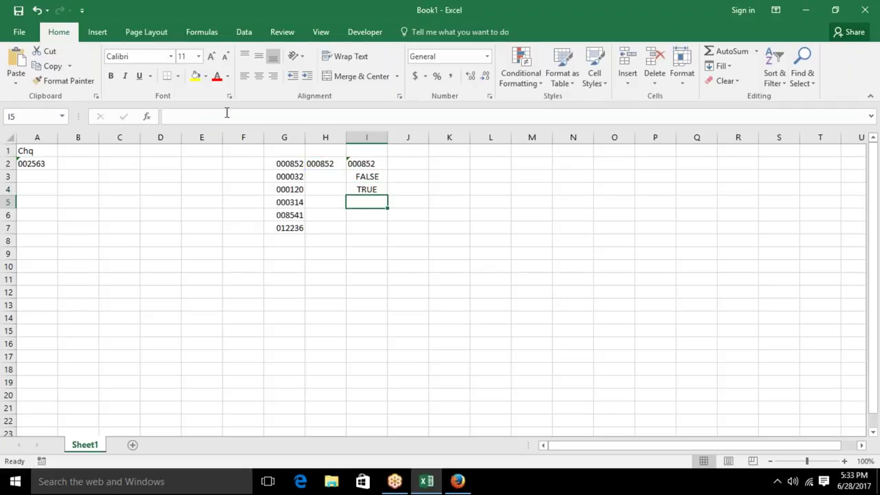
{"action": "key", "text": "Up"}
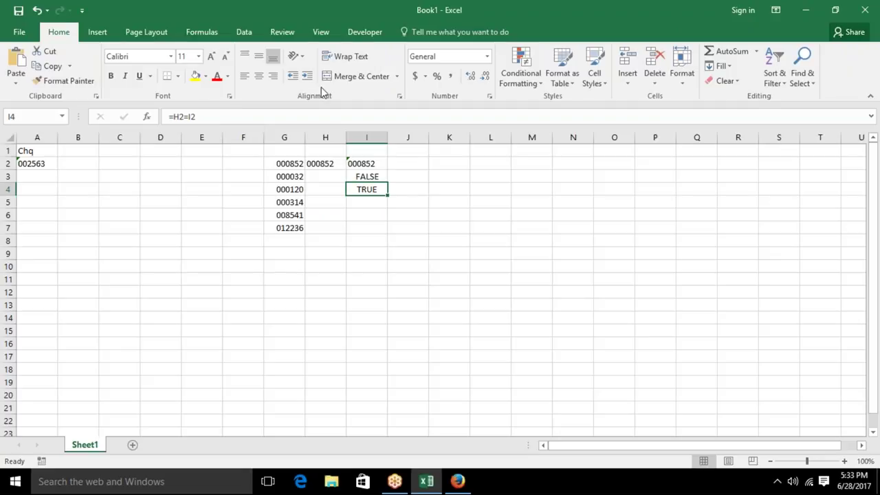
Step: Compare H2's TEXT formula with G2's stored value, cancelling an accidental edit
{"action": "left_click", "coordinate": [330, 163]}
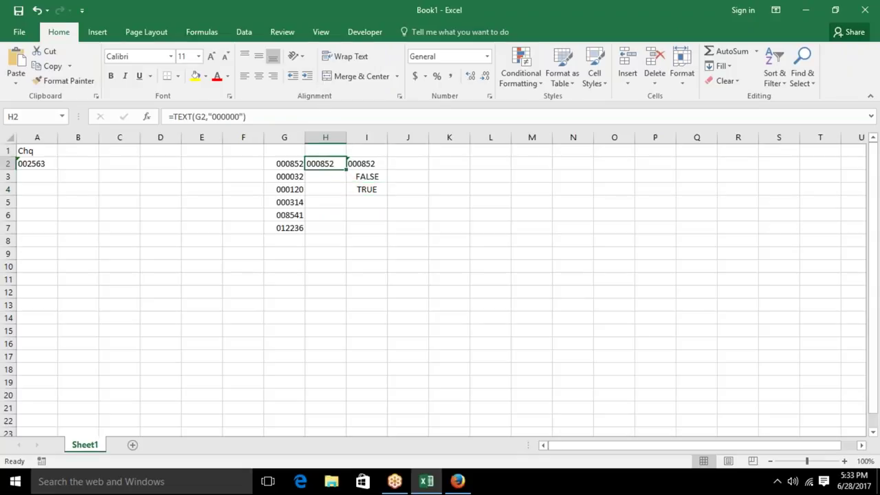
{"action": "double_click", "coordinate": [330, 163]}
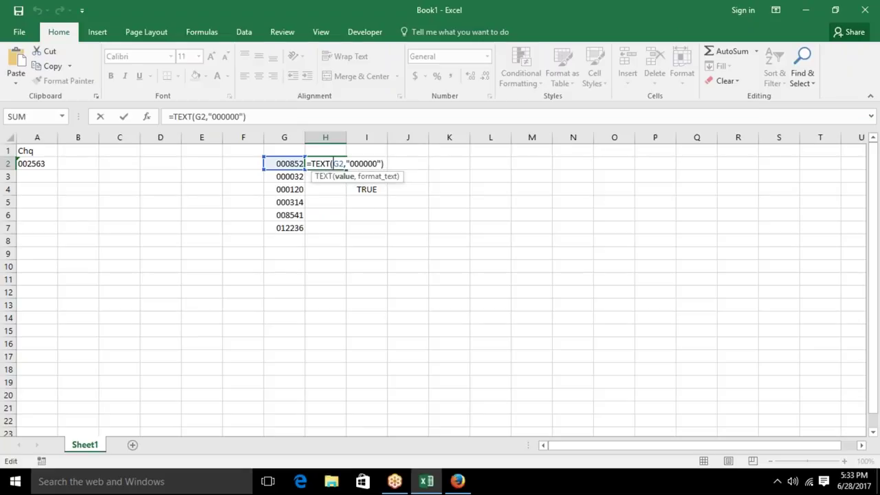
{"action": "left_click", "coordinate": [311, 201]}
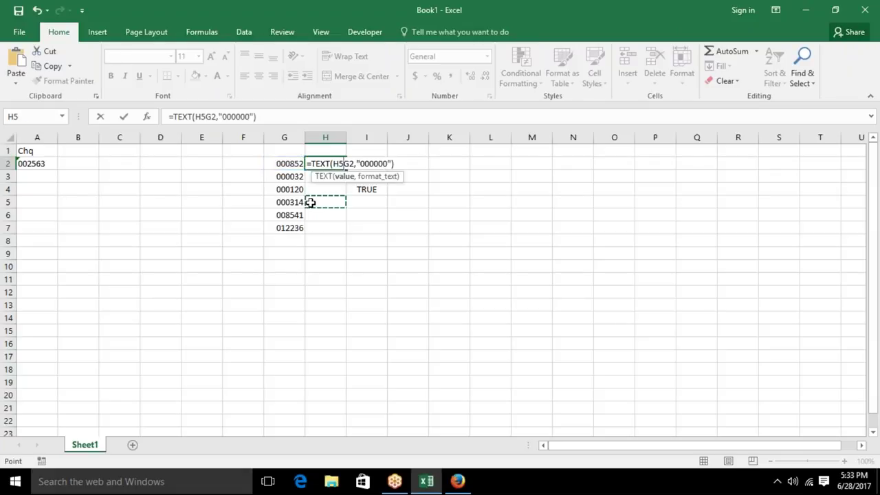
{"action": "key", "text": "Escape"}
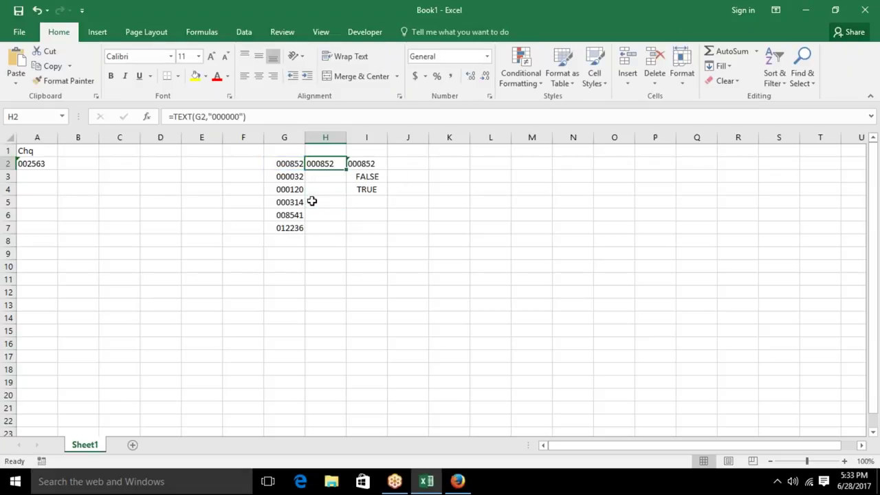
{"action": "left_click", "coordinate": [281, 153]}
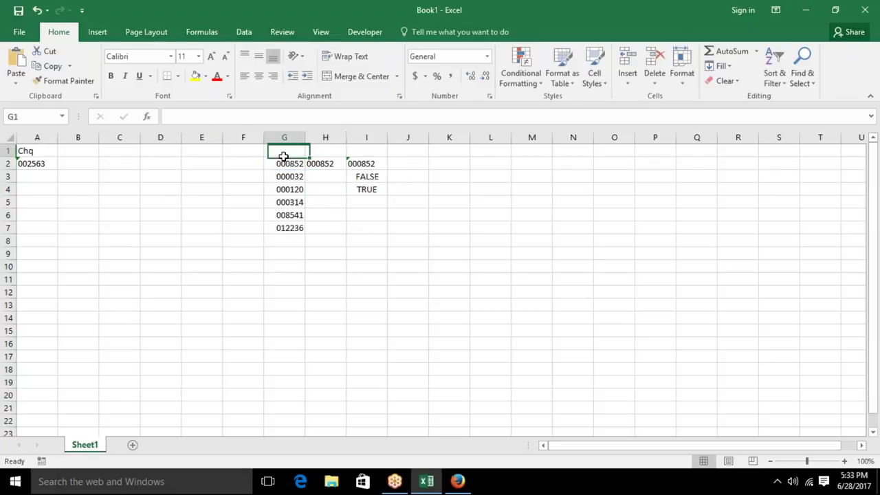
{"action": "left_click", "coordinate": [309, 162]}
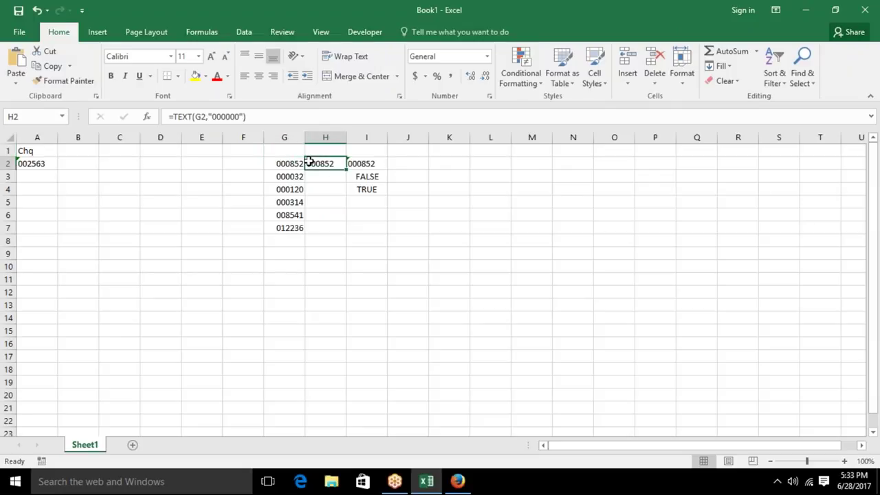
{"action": "left_click", "coordinate": [297, 163]}
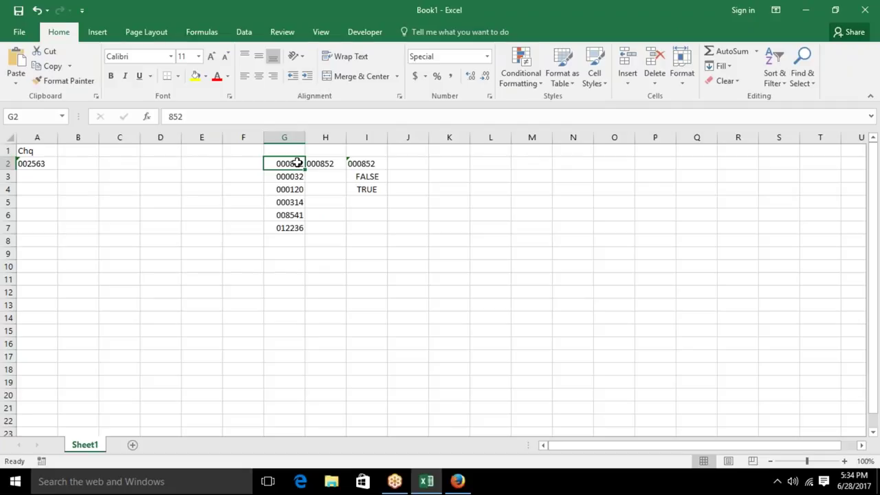
{"action": "key", "text": "Right"}
{"action": "key", "text": "Right"}
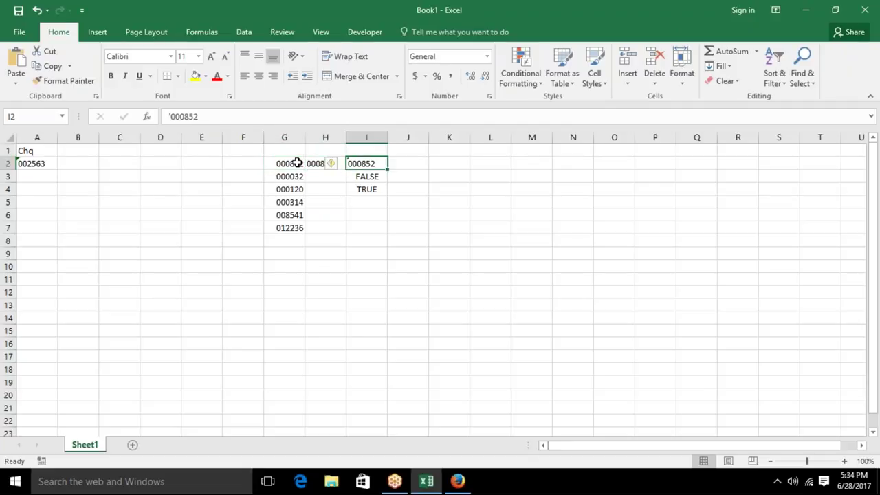
Step: Add the heading Mobile in B1 next to Chq
{"action": "left_click_drag", "start_coordinate": [37, 159], "coordinate": [61, 148]}
{"action": "left_click", "coordinate": [62, 148]}
{"action": "key", "text": "F2"}
{"action": "type", "text": "Mobile"}
{"action": "key", "text": "Return"}
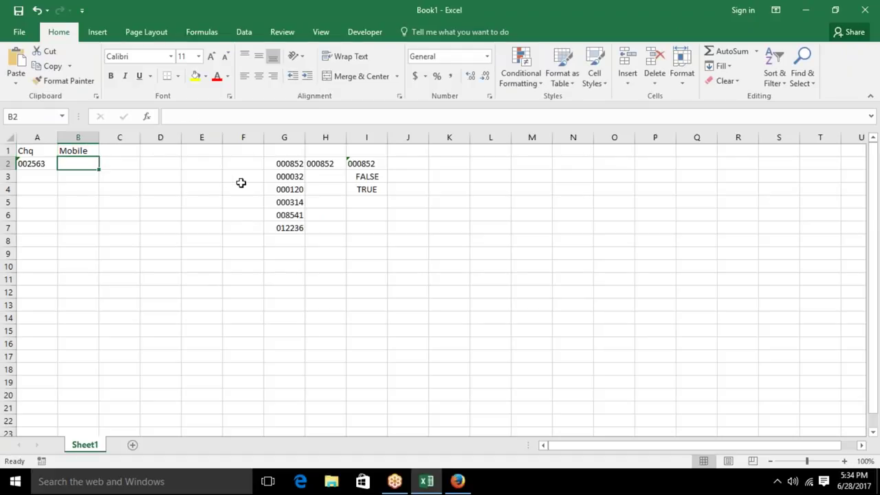
Step: Enter a +91 mobile number in B2, see it show in scientific notation, then delete it
{"action": "key", "text": "shift+Down"}
{"action": "key", "text": "shift+Down"}
{"action": "key", "text": "shift+Down"}
{"action": "key", "text": "shift+Down"}
{"action": "key", "text": "Up"}
{"action": "key", "text": "Down"}
{"action": "key", "text": "Return"}
{"action": "key", "text": "Return"}
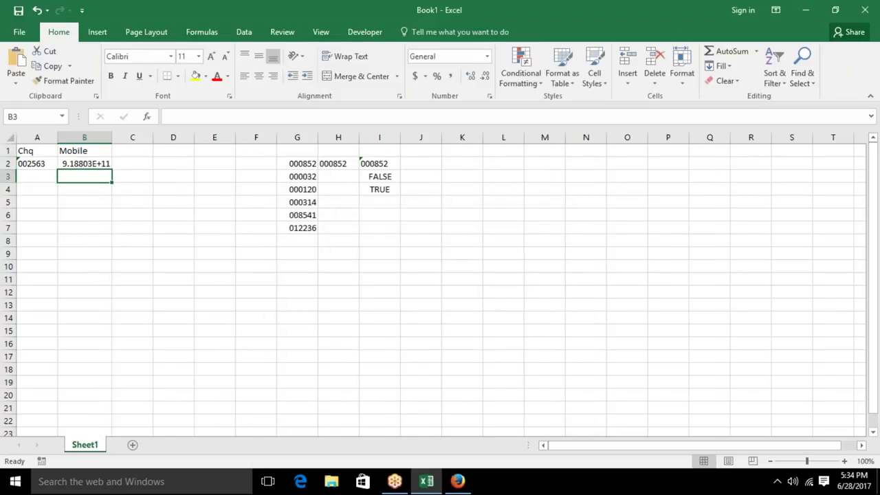
{"action": "left_click", "coordinate": [84, 164]}
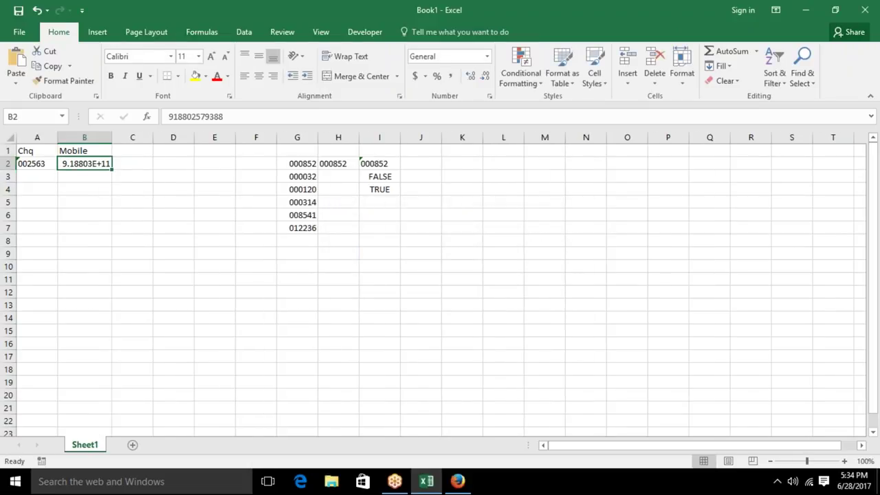
{"action": "key", "text": "Delete"}
{"action": "left_click_drag", "start_coordinate": [84, 163], "coordinate": [84, 253]}
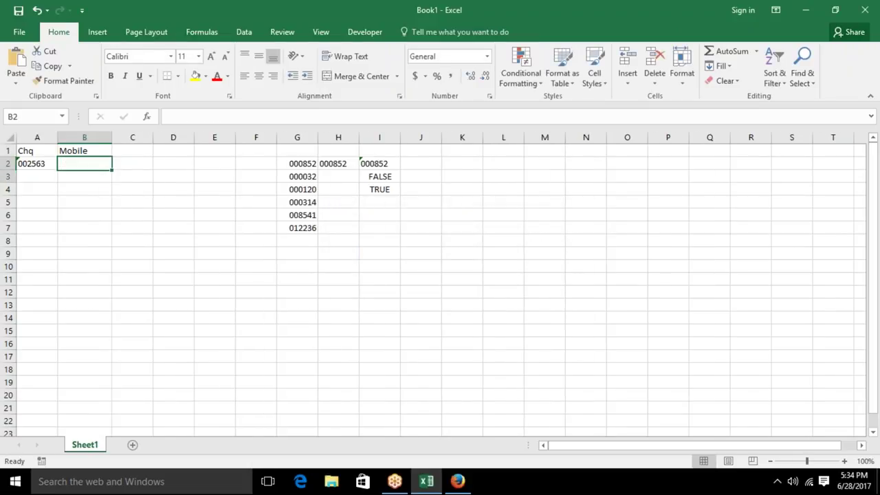
{"action": "left_click", "coordinate": [490, 98]}
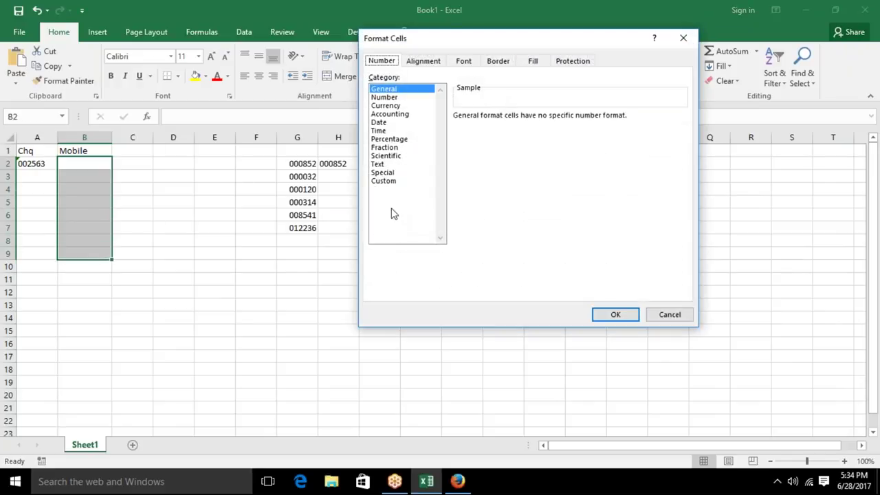
{"action": "left_click", "coordinate": [386, 182]}
{"action": "left_click", "coordinate": [495, 127]}
{"action": "key", "text": "BackSpace"}
{"action": "key", "text": "BackSpace"}
{"action": "key", "text": "BackSpace"}
{"action": "type", "text": "+91"}
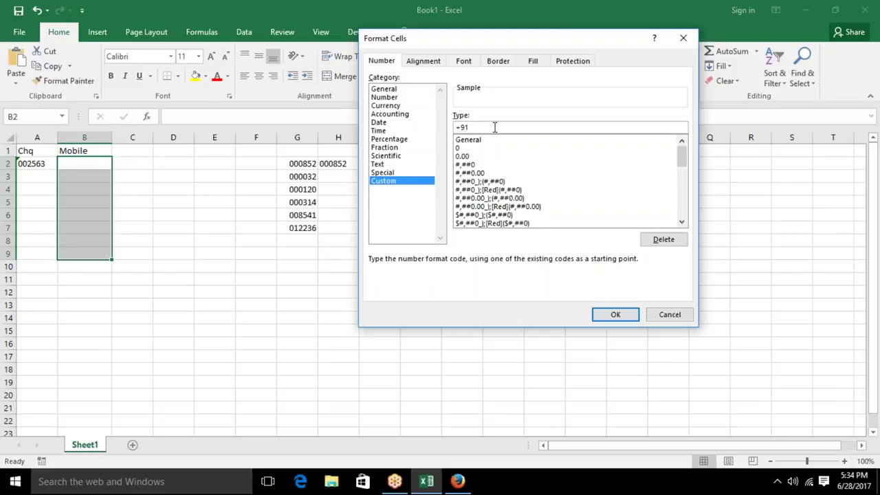
{"action": "type", "text": " 00000000000"}
{"action": "key", "text": "Return"}
{"action": "key", "text": "Return"}
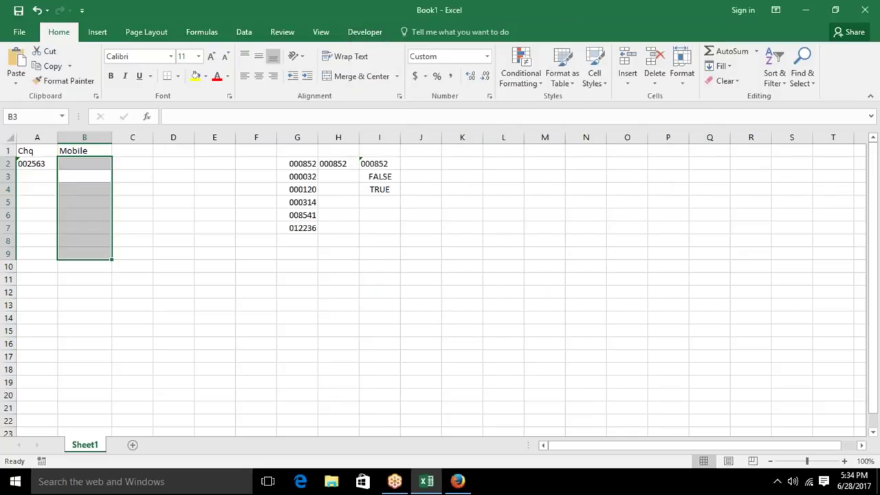
{"action": "double_click", "coordinate": [83, 163]}
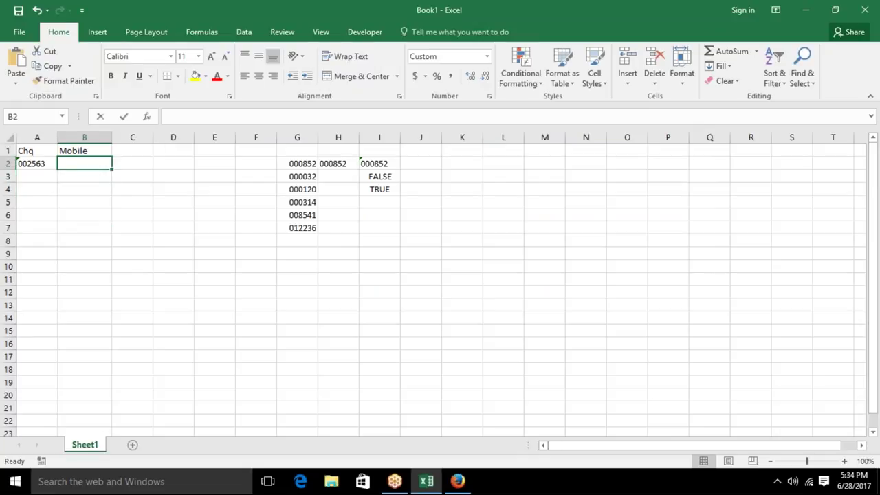
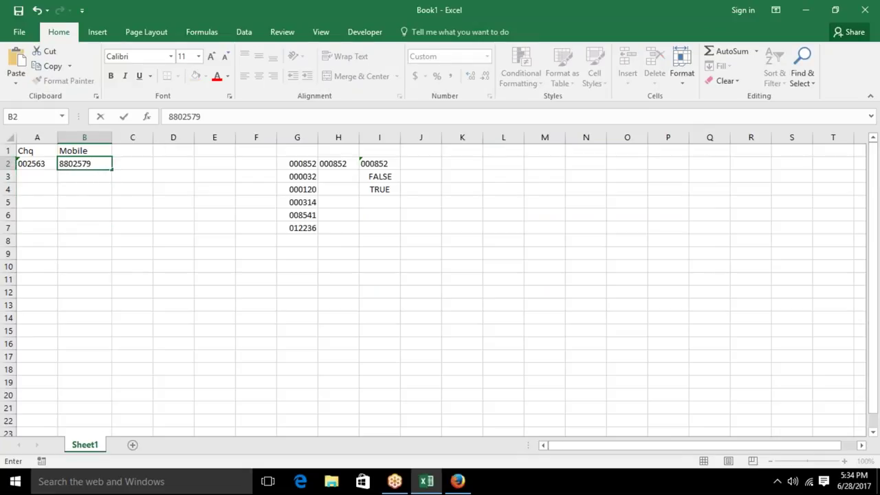
Step: Enter a ten-digit mobile number in B2 and a six-digit one in B3, then select B2:B6
{"action": "key", "text": "Return"}
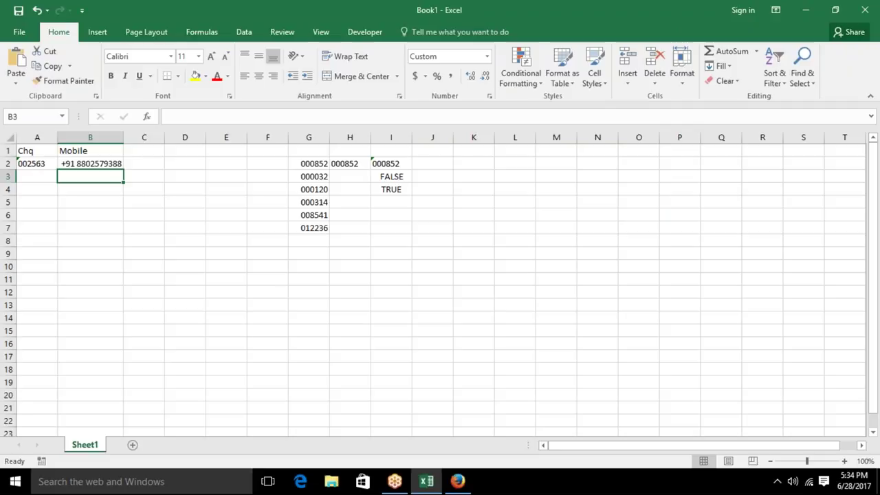
{"action": "type", "text": "885236"}
{"action": "key", "text": "Return"}
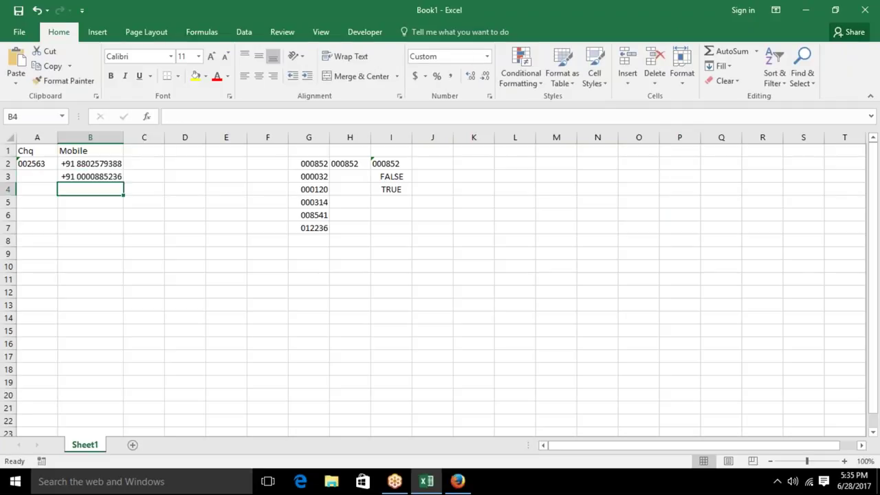
{"action": "left_click", "coordinate": [90, 176]}
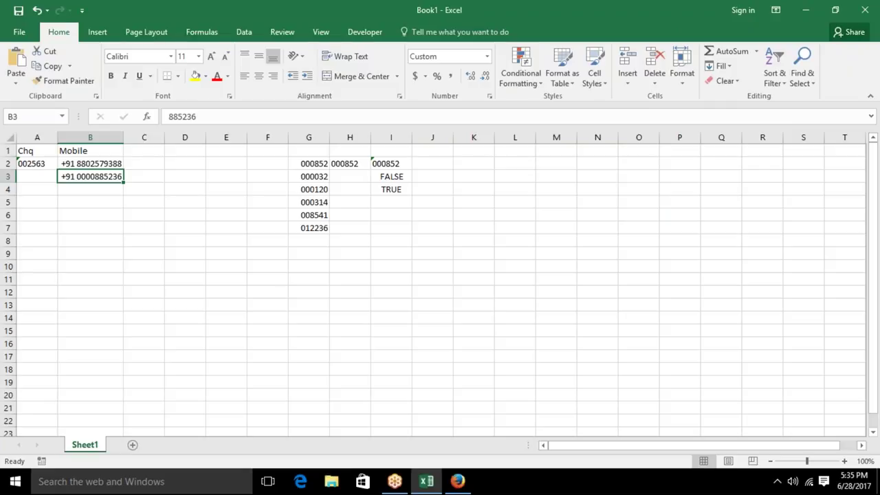
{"action": "left_click_drag", "start_coordinate": [90, 164], "coordinate": [90, 215]}
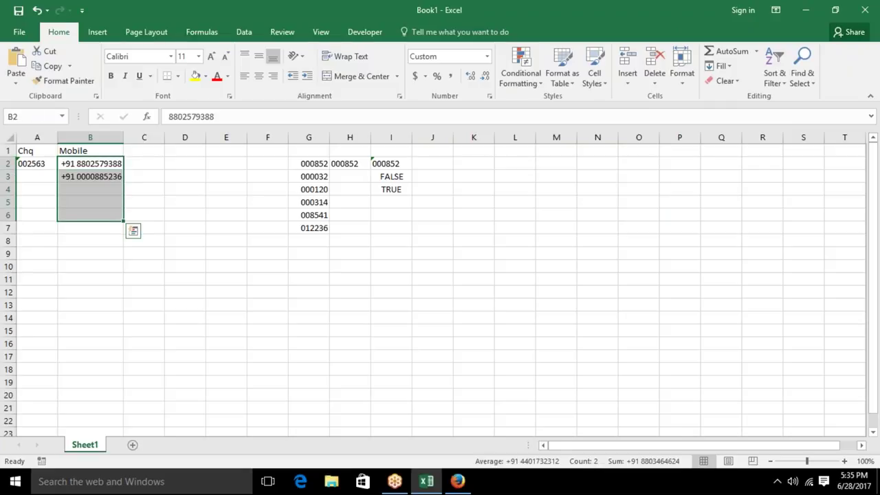
Step: Change the Mobile column's custom format to +91 followed by ten # placeholders instead of zeros
{"action": "left_click", "coordinate": [490, 97]}
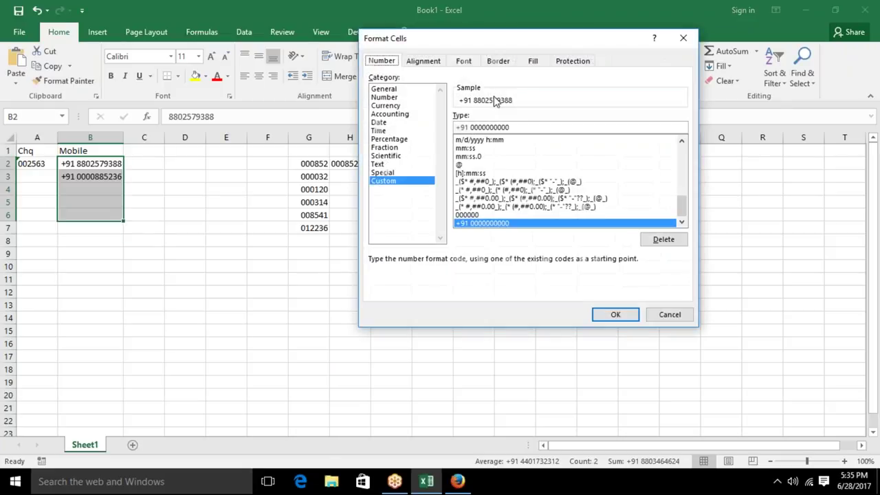
{"action": "left_click", "coordinate": [528, 129]}
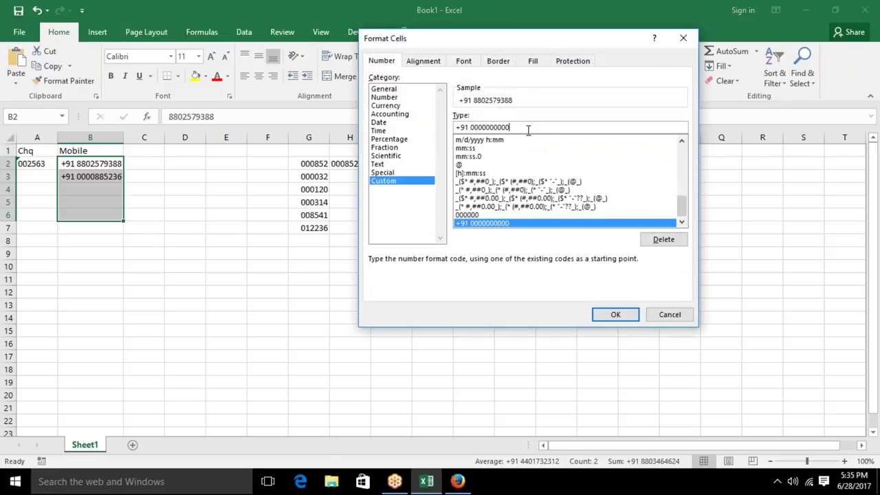
{"action": "key", "text": "BackSpace"}
{"action": "key", "text": "BackSpace"}
{"action": "key", "text": "BackSpace"}
{"action": "key", "text": "BackSpace"}
{"action": "key", "text": "BackSpace"}
{"action": "key", "text": "BackSpace"}
{"action": "key", "text": "BackSpace"}
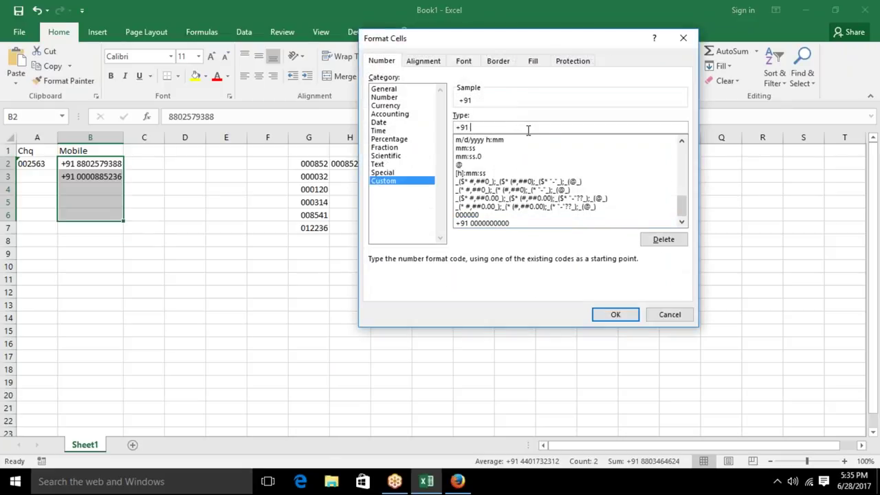
{"action": "type", "text": "##"}
{"action": "key", "text": "BackSpace"}
{"action": "key", "text": "BackSpace"}
{"action": "type", "text": "##########"}
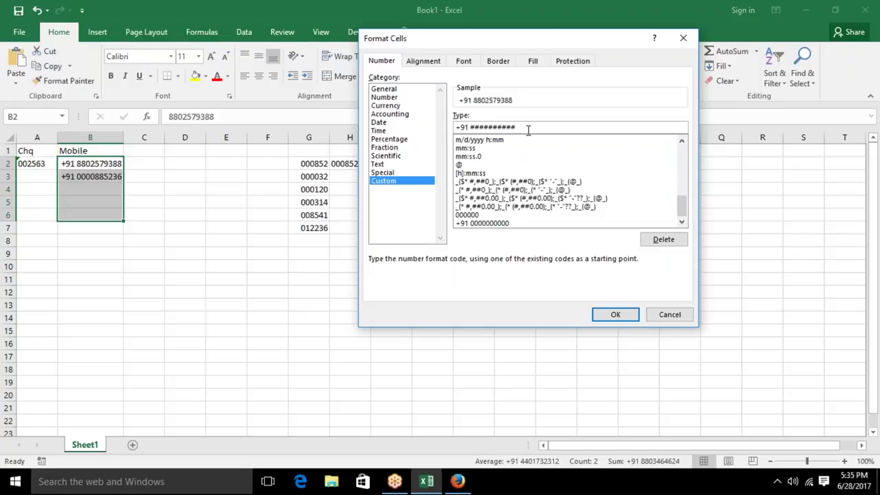
{"action": "key", "text": "Return"}
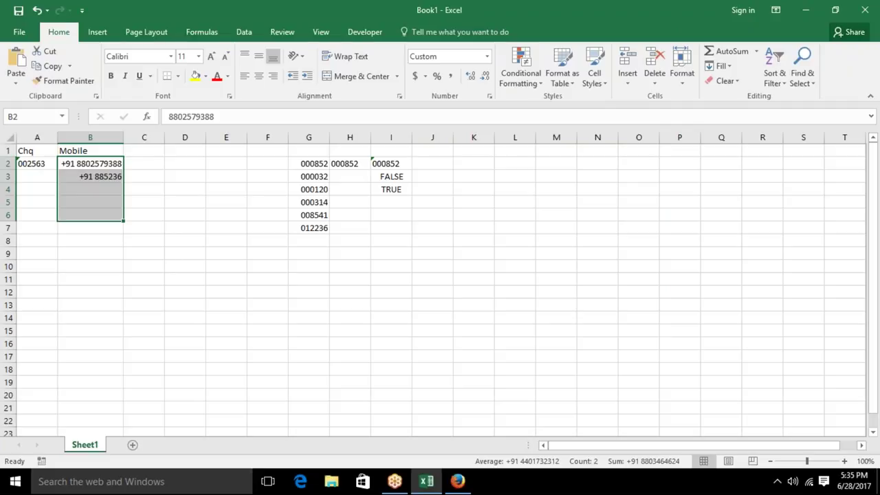
{"action": "left_click", "coordinate": [222, 284]}
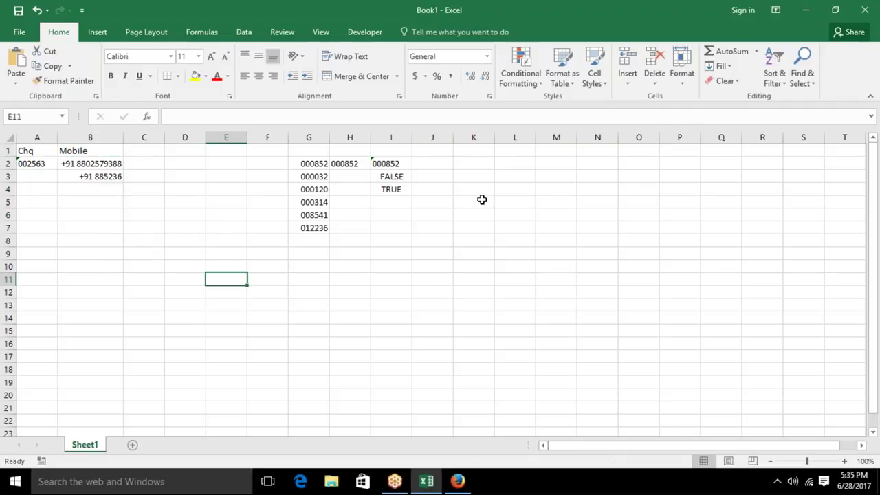
Step: Enter 1500 in D8, then change it to the text 'EMI 1500'
{"action": "left_click", "coordinate": [725, 82]}
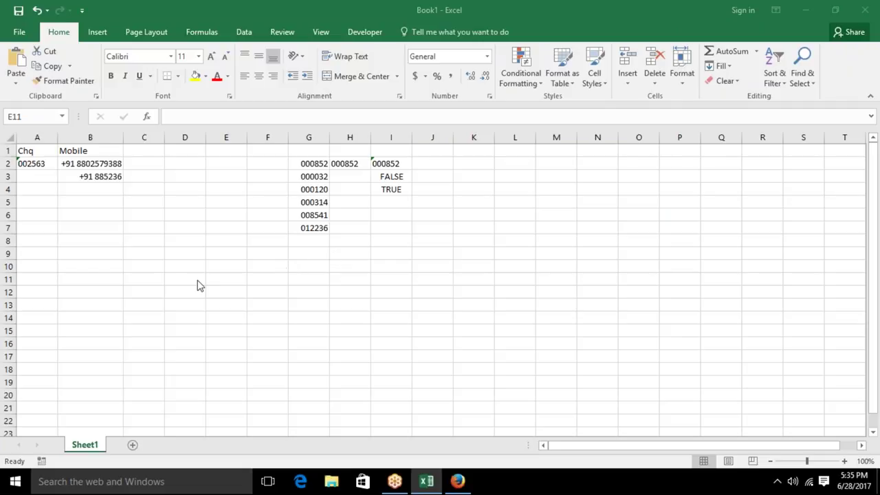
{"action": "left_click", "coordinate": [191, 239]}
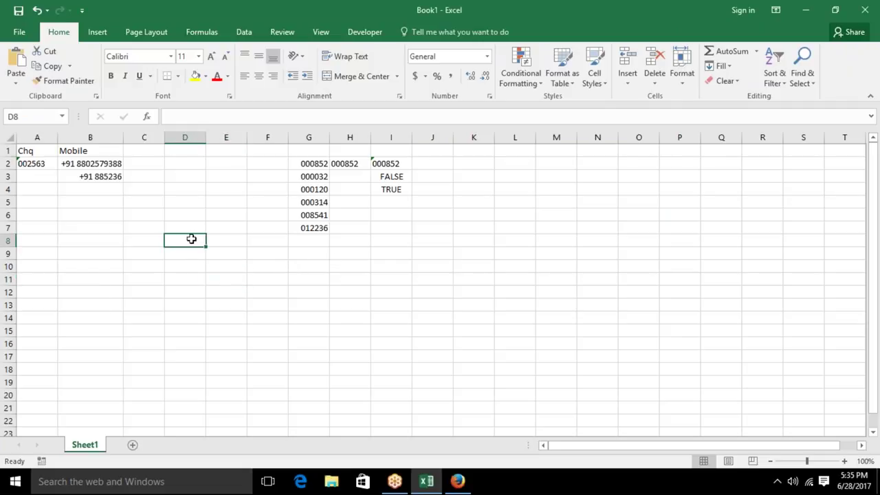
{"action": "type", "text": "1500"}
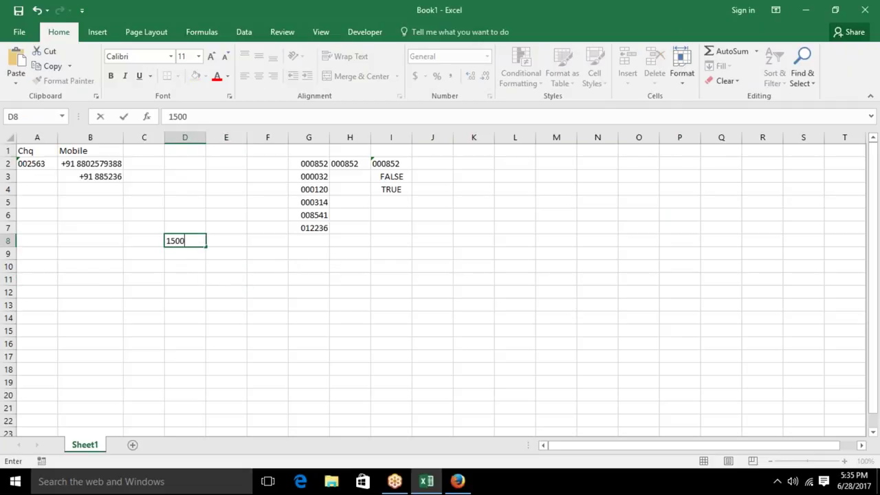
{"action": "key", "text": "Return"}
{"action": "left_click", "coordinate": [190, 238]}
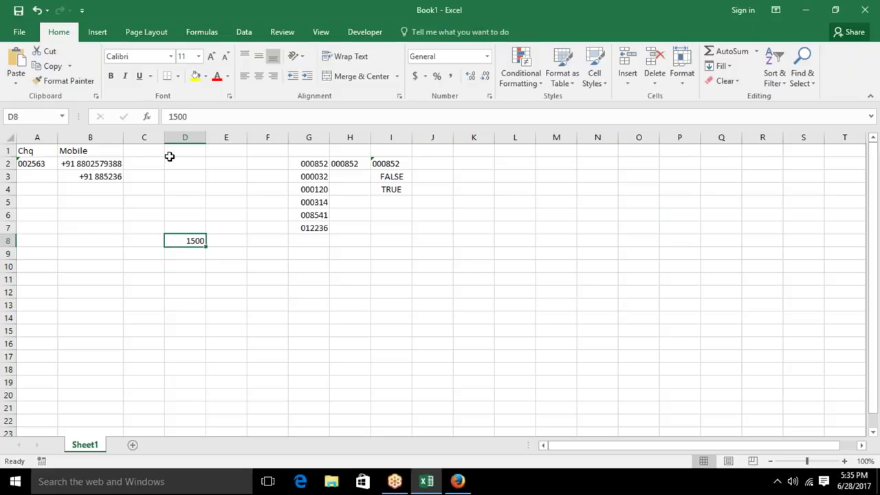
{"action": "left_click", "coordinate": [170, 116]}
{"action": "type", "text": "EMI"}
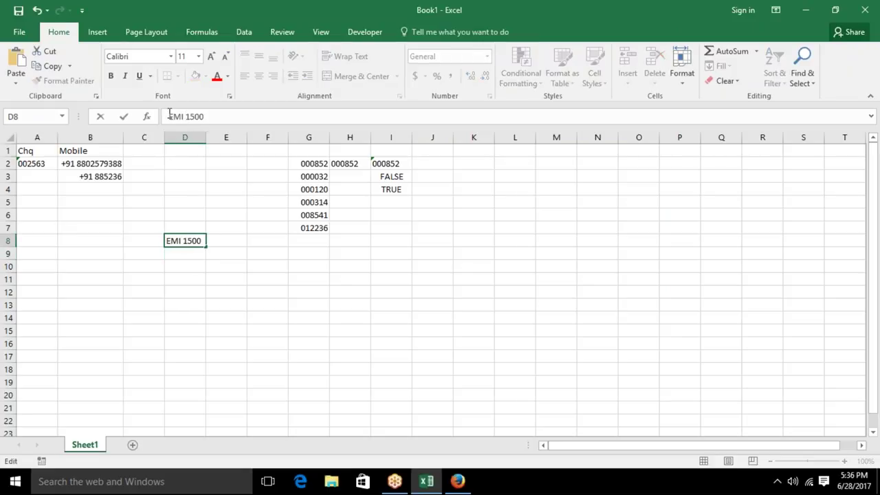
{"action": "key", "text": "Return"}
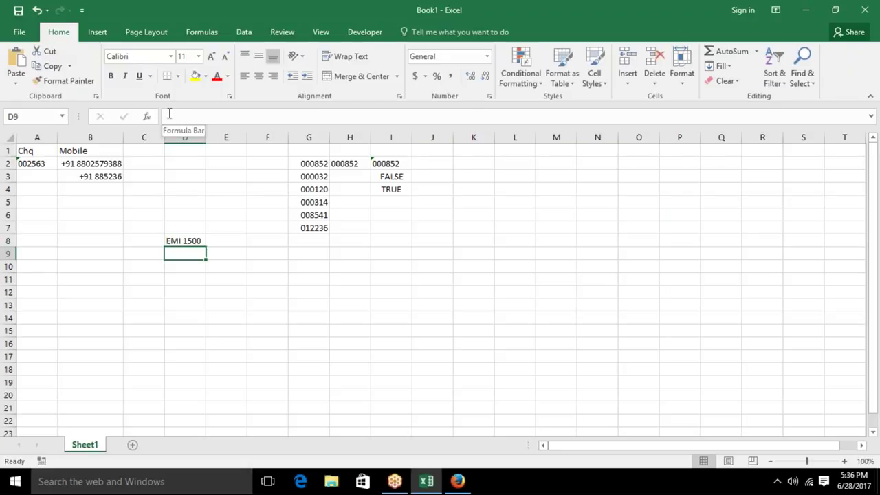
Step: Test the formula =D8+20 in E8, which returns #VALUE!, then clear it
{"action": "key", "text": "Up"}
{"action": "key", "text": "Right"}
{"action": "key", "text": "F2"}
{"action": "type", "text": "=D8+20"}
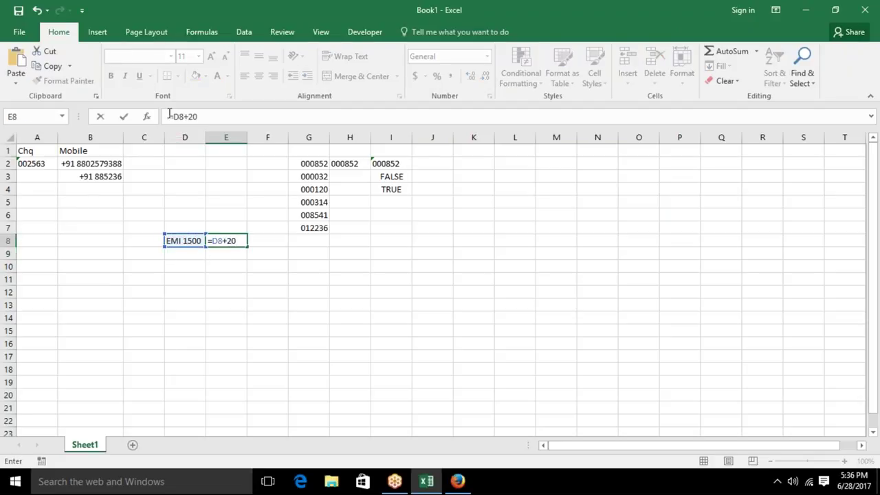
{"action": "key", "text": "Return"}
{"action": "key", "text": "Up"}
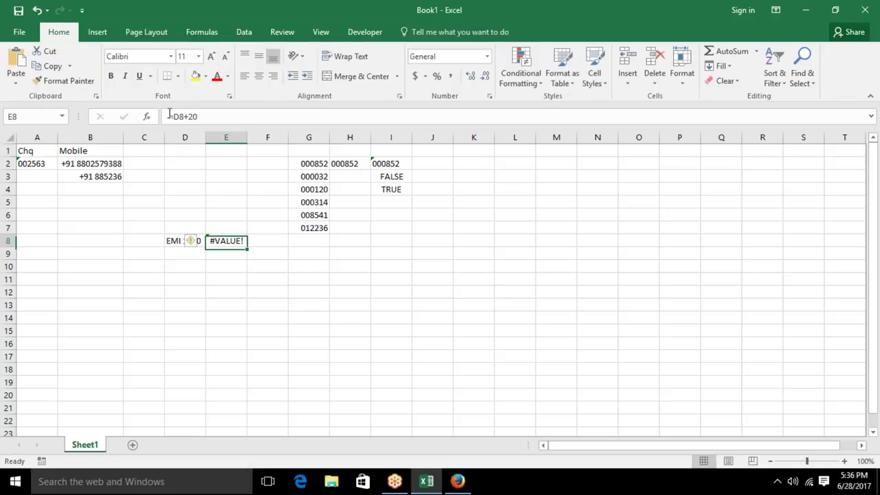
{"action": "key", "text": "Delete"}
{"action": "key", "text": "ctrl+z"}
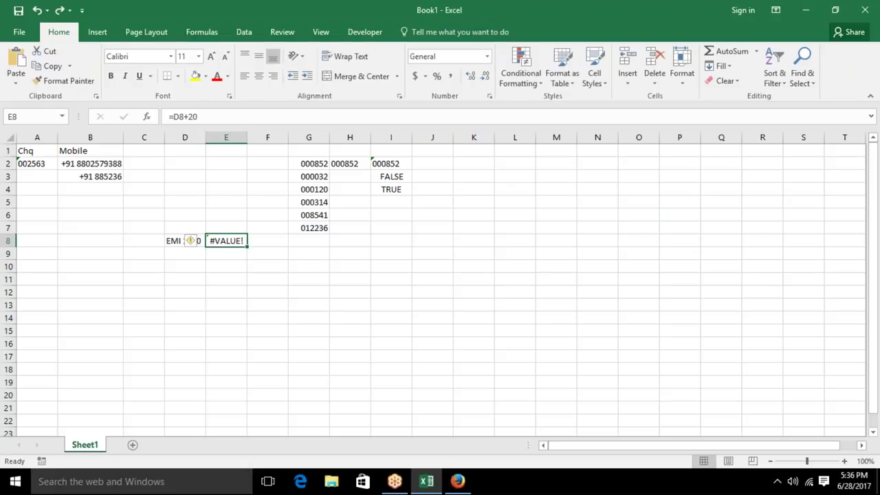
{"action": "key", "text": "Delete"}
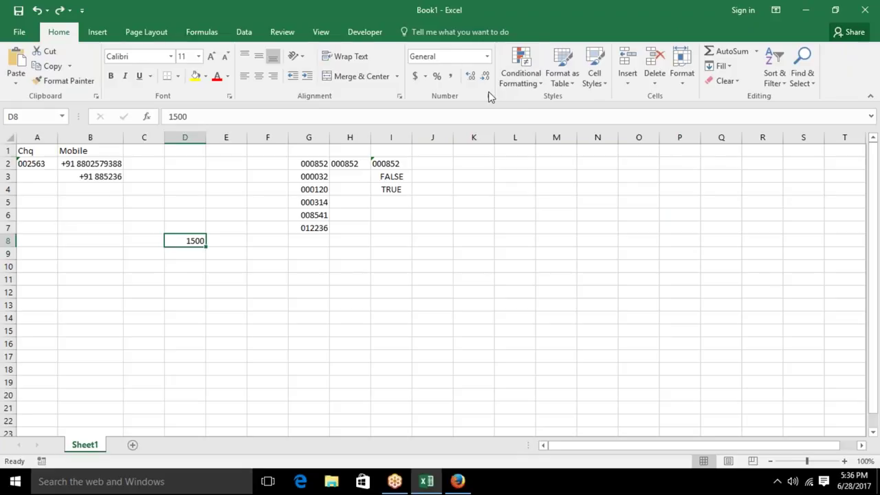
Step: Apply the custom number format "MRP" to D8 so it displays MRP instead of 1500
{"action": "left_click", "coordinate": [488, 96]}
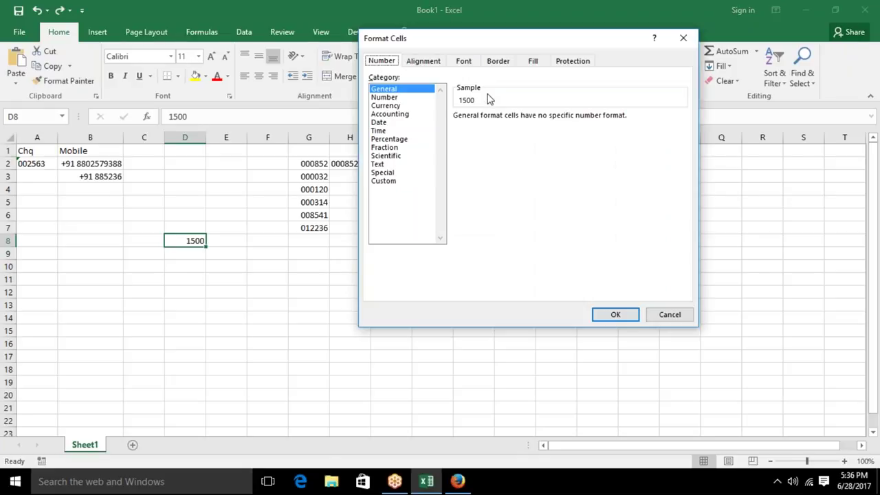
{"action": "left_click", "coordinate": [380, 181]}
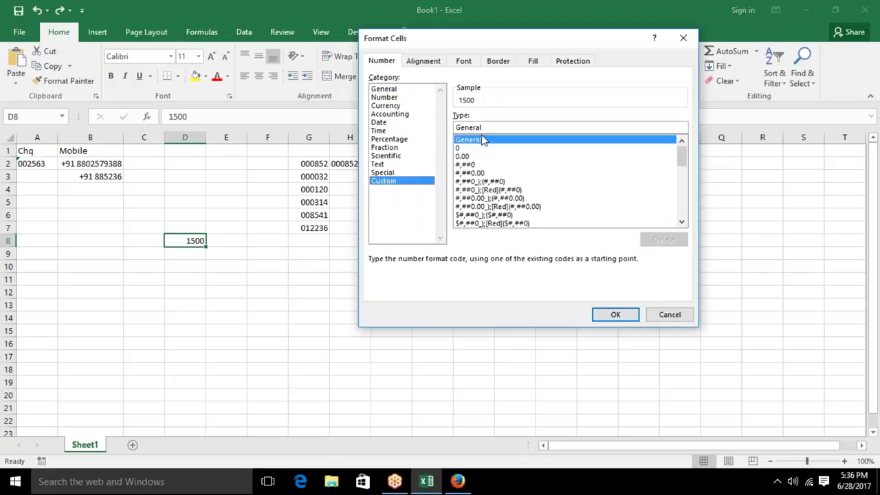
{"action": "left_click", "coordinate": [518, 127]}
{"action": "key", "text": "BackSpace"}
{"action": "key", "text": "BackSpace"}
{"action": "key", "text": "BackSpace"}
{"action": "key", "text": "BackSpace"}
{"action": "type", "text": "\"EMI\""}
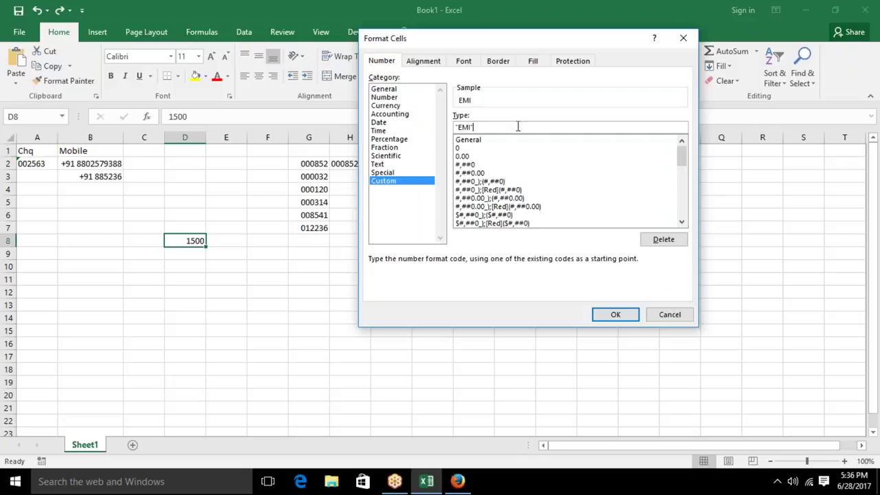
{"action": "key", "text": "BackSpace"}
{"action": "key", "text": "BackSpace"}
{"action": "key", "text": "BackSpace"}
{"action": "key", "text": "BackSpace"}
{"action": "type", "text": "MR"}
{"action": "type", "text": "P\""}
{"action": "key", "text": "Return"}
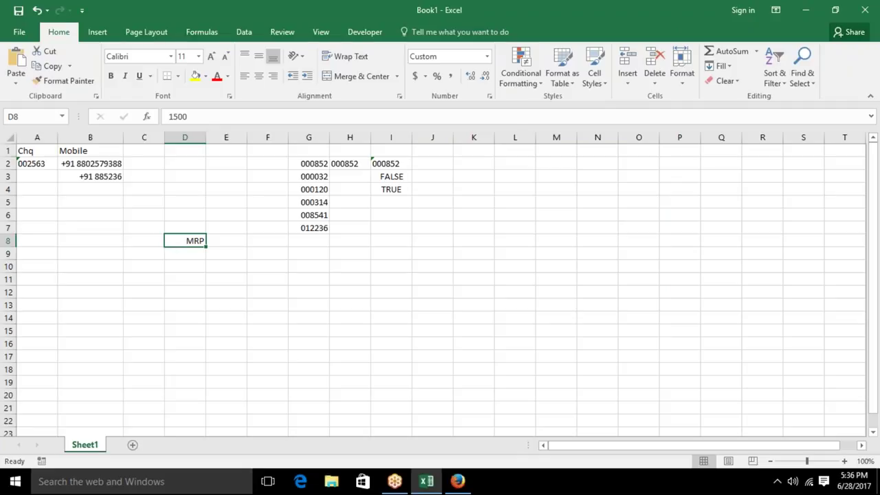
Step: Change D8's format to "MRP" 00 and enter 05, so it displays MRP 05
{"action": "left_click", "coordinate": [490, 100]}
{"action": "left_click", "coordinate": [487, 127]}
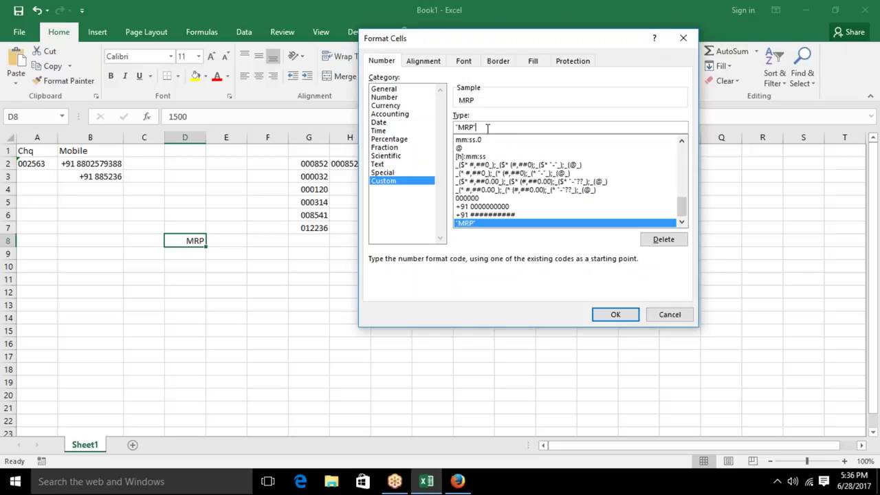
{"action": "type", "text": "00"}
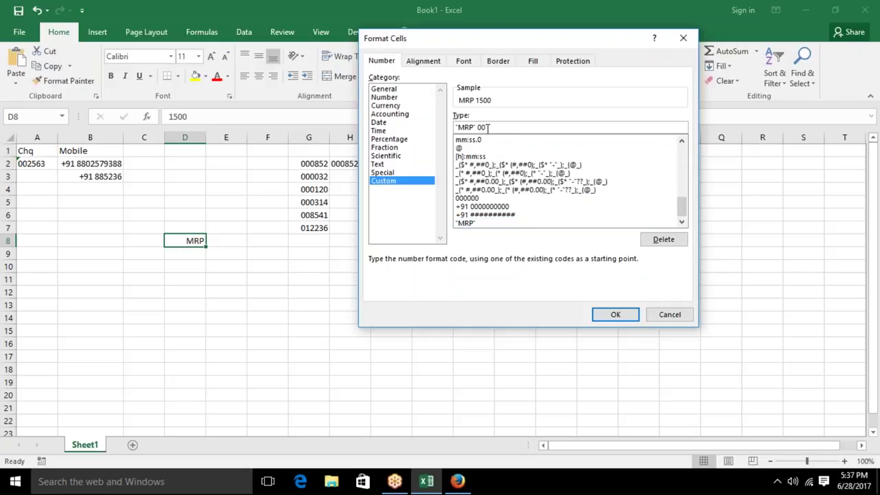
{"action": "key", "text": "Return"}
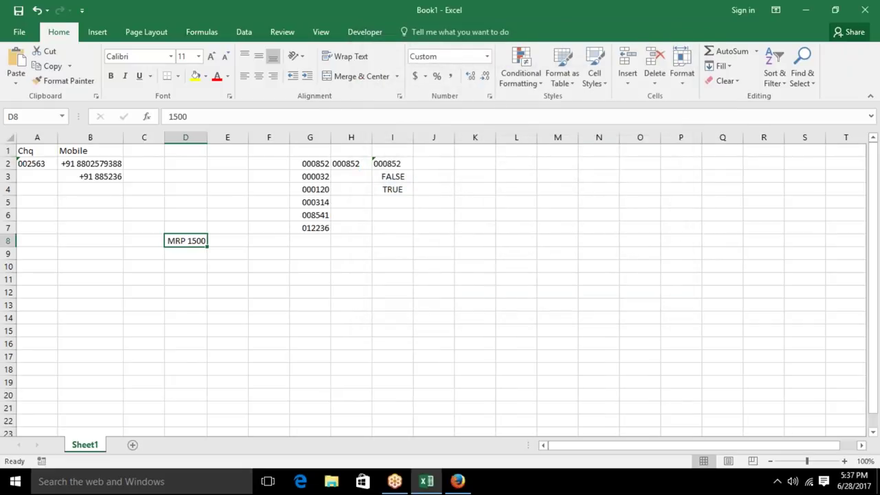
{"action": "type", "text": "05"}
{"action": "key", "text": "Return"}
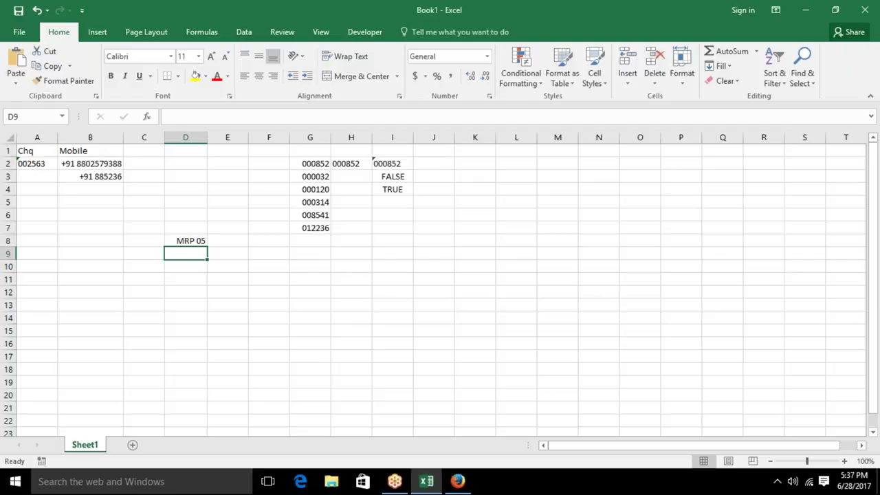
{"action": "key", "text": "Up"}
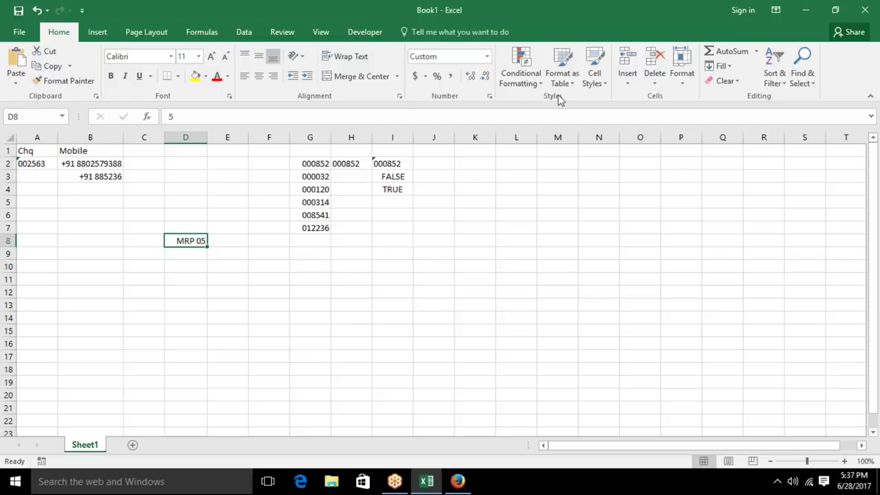
Step: Replace 00 with ## in D8's custom format so it reads MRP 5
{"action": "left_click", "coordinate": [489, 96]}
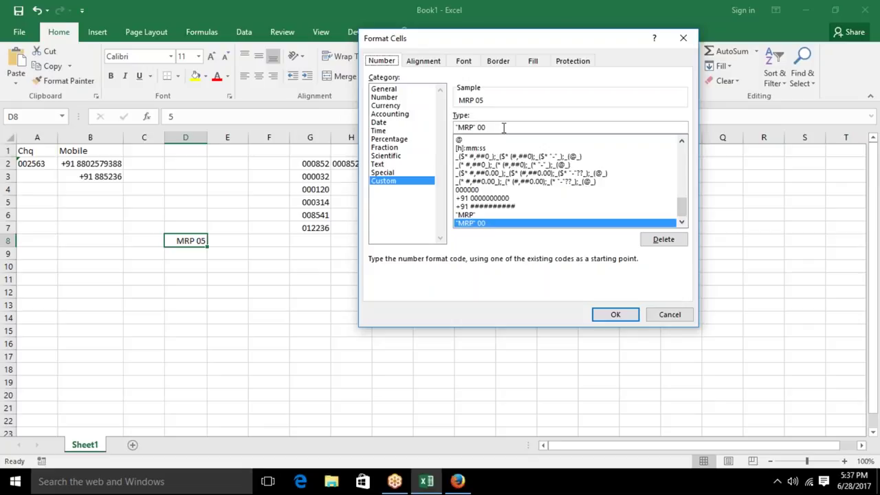
{"action": "left_click", "coordinate": [504, 128]}
{"action": "key", "text": "BackSpace"}
{"action": "key", "text": "BackSpace"}
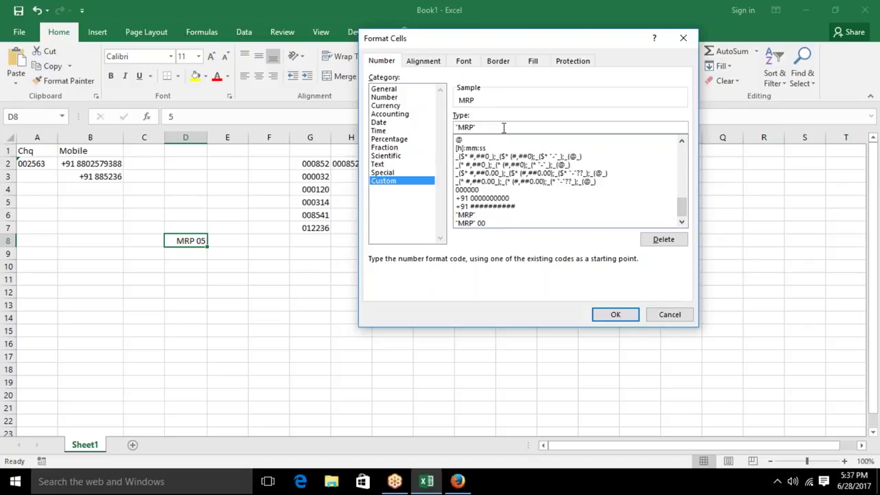
{"action": "type", "text": "##"}
{"action": "key", "text": "Return"}
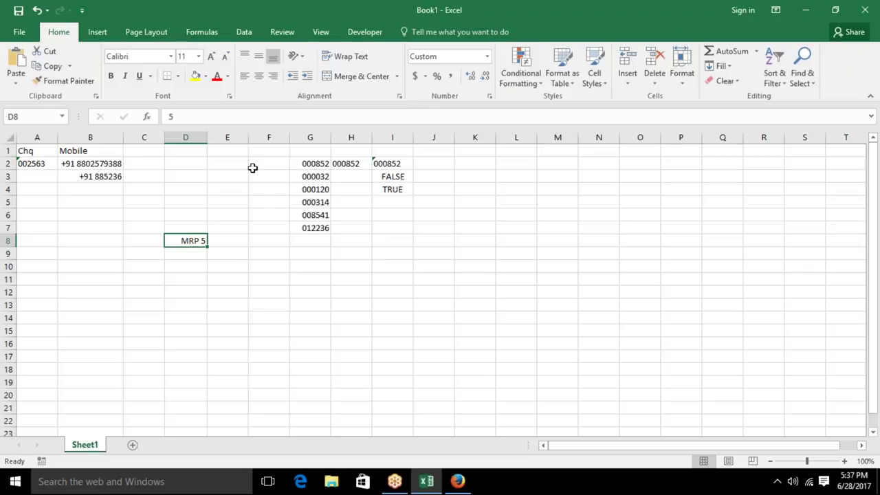
Step: Add the heading A/c in E1 and a 12-digit account number in E2
{"action": "left_click", "coordinate": [235, 149]}
{"action": "type", "text": "A/c"}
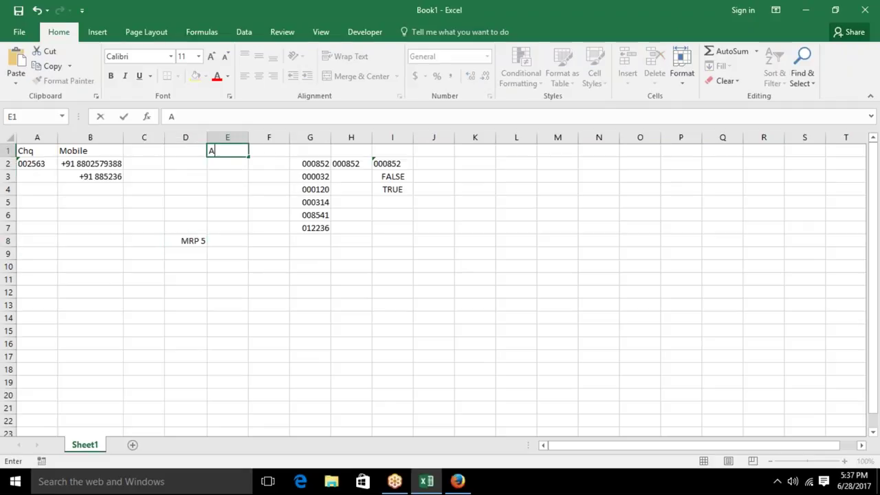
{"action": "key", "text": "Return"}
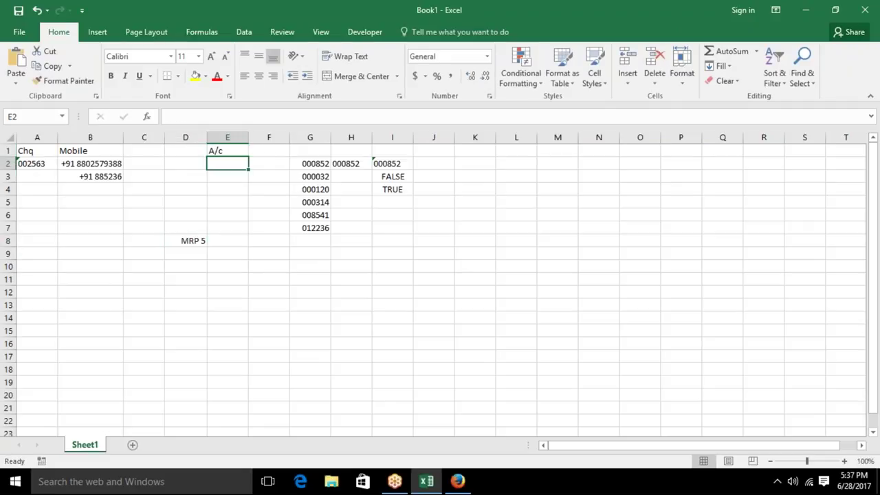
{"action": "key", "text": "Return"}
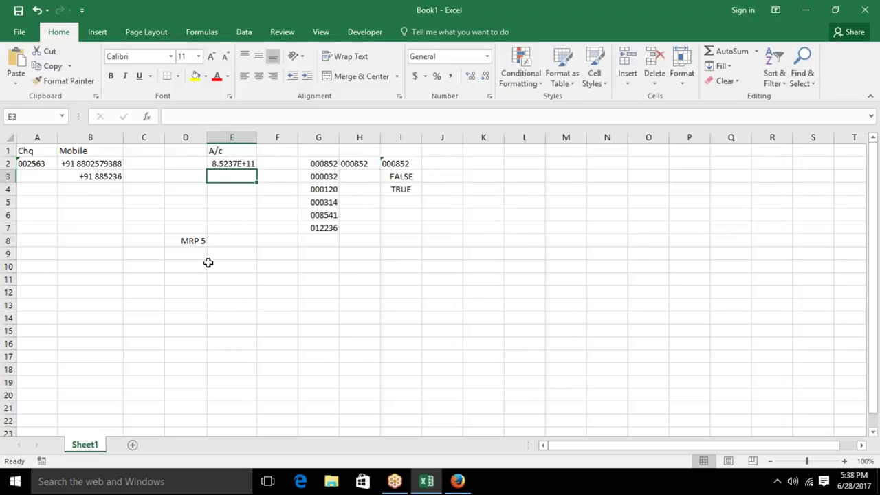
Step: Inspect D8's "MRP" ## format code and close Format Cells without changes
{"action": "left_click", "coordinate": [187, 240]}
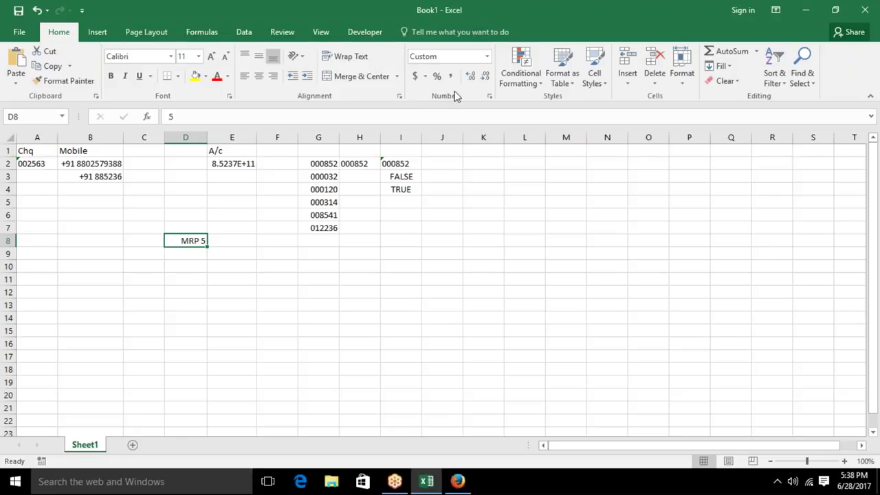
{"action": "left_click", "coordinate": [488, 96]}
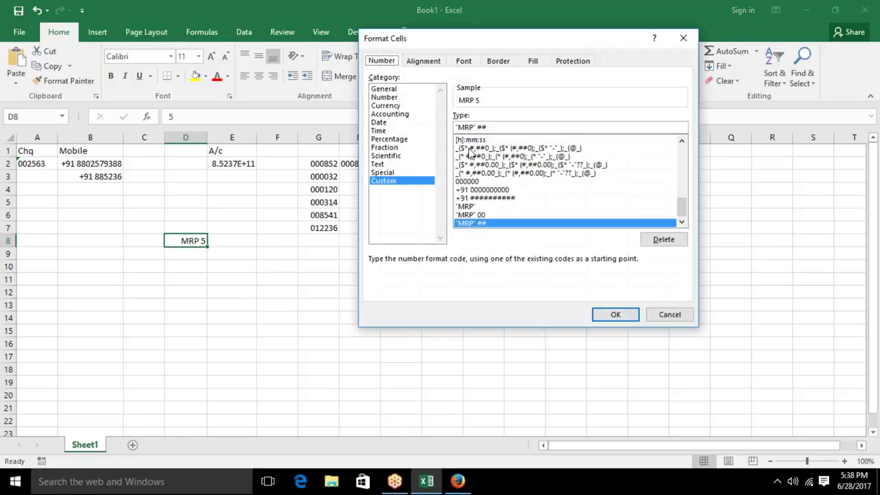
{"action": "double_click", "coordinate": [481, 127]}
{"action": "double_click", "coordinate": [473, 127]}
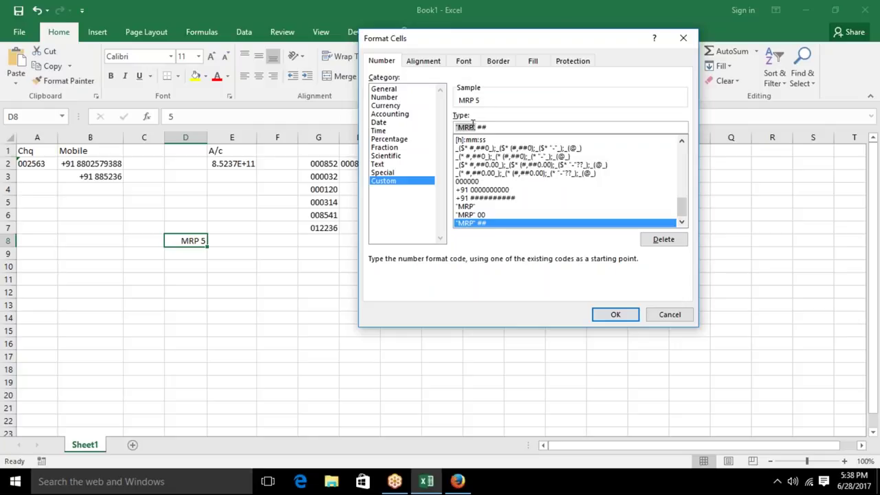
{"action": "left_click", "coordinate": [485, 127]}
{"action": "key", "text": "shift+Left"}
{"action": "key", "text": "shift+Left"}
{"action": "key", "text": "Return"}
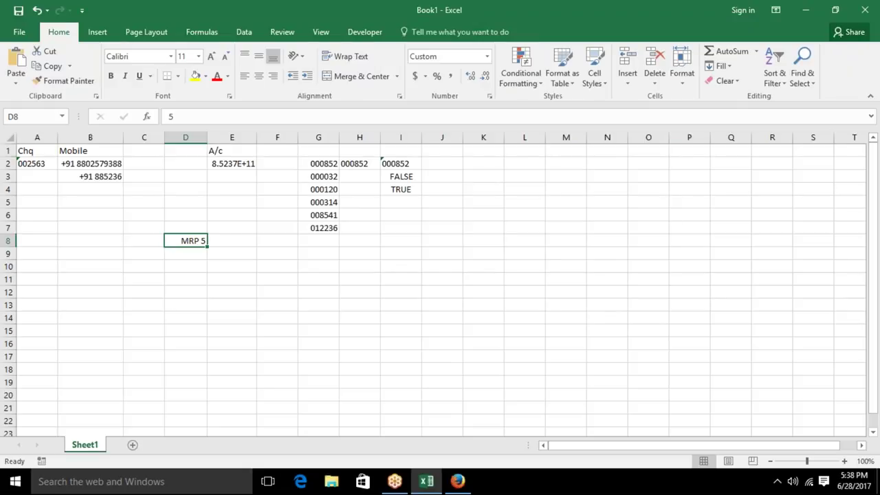
Step: Shorten the account number in E2 and widen column E
{"action": "left_click", "coordinate": [247, 165]}
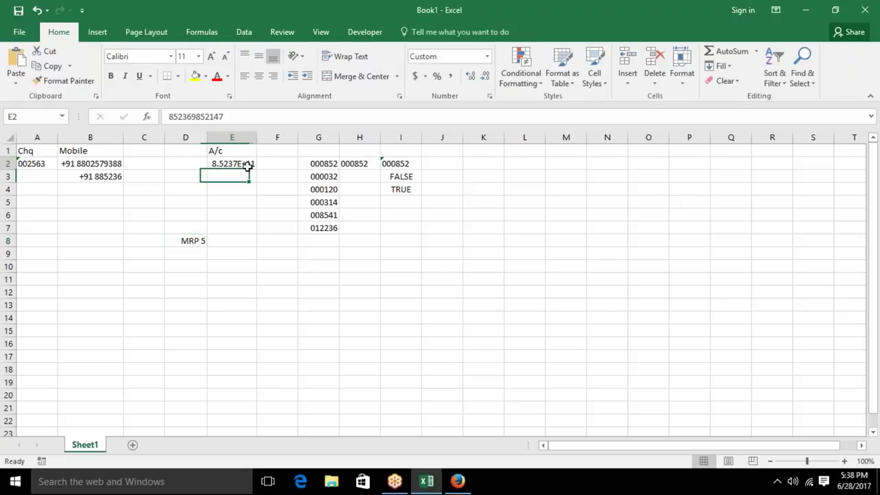
{"action": "key", "text": "F2"}
{"action": "key", "text": "BackSpace"}
{"action": "key", "text": "BackSpace"}
{"action": "key", "text": "BackSpace"}
{"action": "key", "text": "Return"}
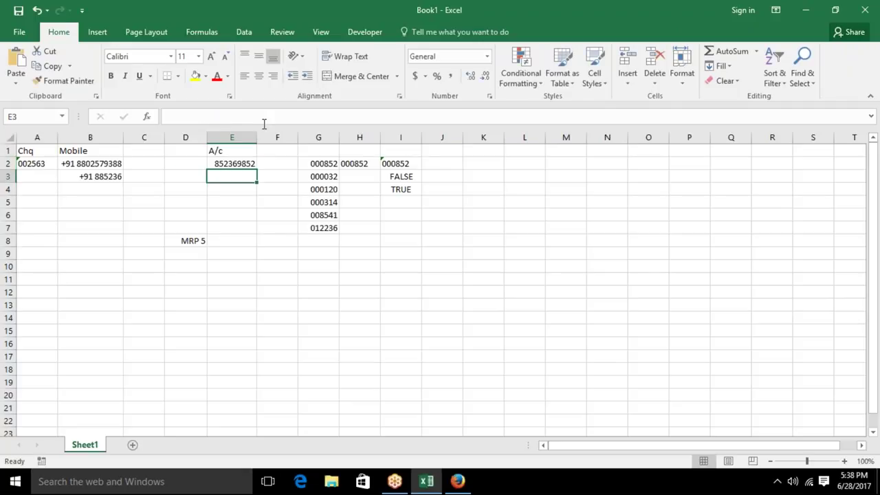
{"action": "double_click", "coordinate": [257, 132]}
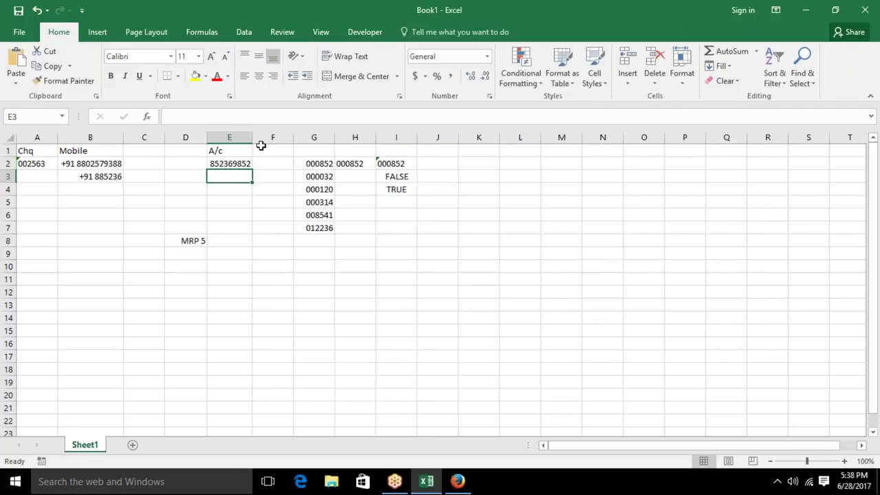
{"action": "left_click_drag", "start_coordinate": [253, 135], "coordinate": [300, 133]}
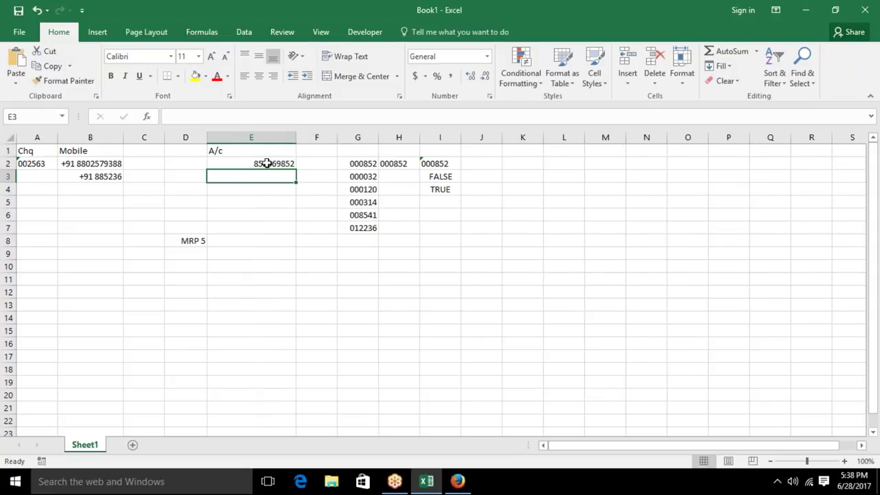
Step: Append 85 and then 25 to E2's account number, giving a 13-digit value in scientific notation
{"action": "left_click", "coordinate": [266, 163]}
{"action": "left_click", "coordinate": [288, 114]}
{"action": "type", "text": "85"}
{"action": "key", "text": "Return"}
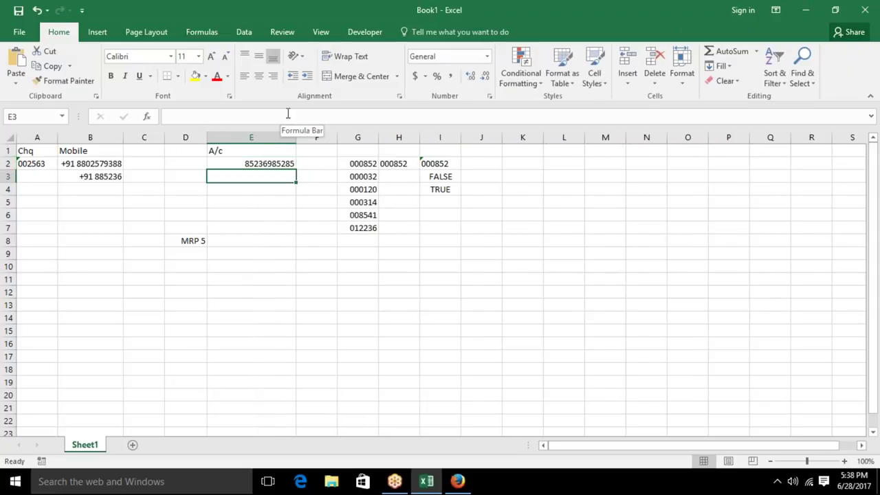
{"action": "key", "text": "Up"}
{"action": "left_click", "coordinate": [288, 113]}
{"action": "type", "text": "25"}
{"action": "key", "text": "Return"}
{"action": "key", "text": "Up"}
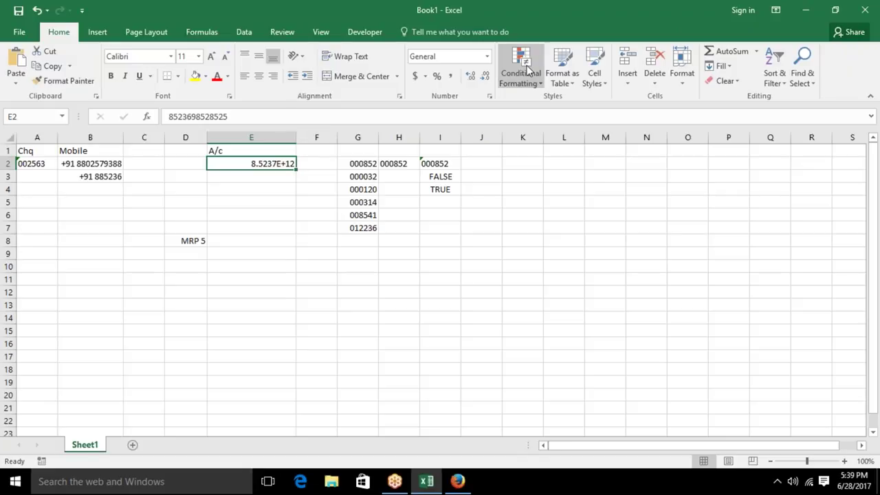
Step: Give E2 the custom format # so the full 13-digit account number shows
{"action": "left_click", "coordinate": [490, 98]}
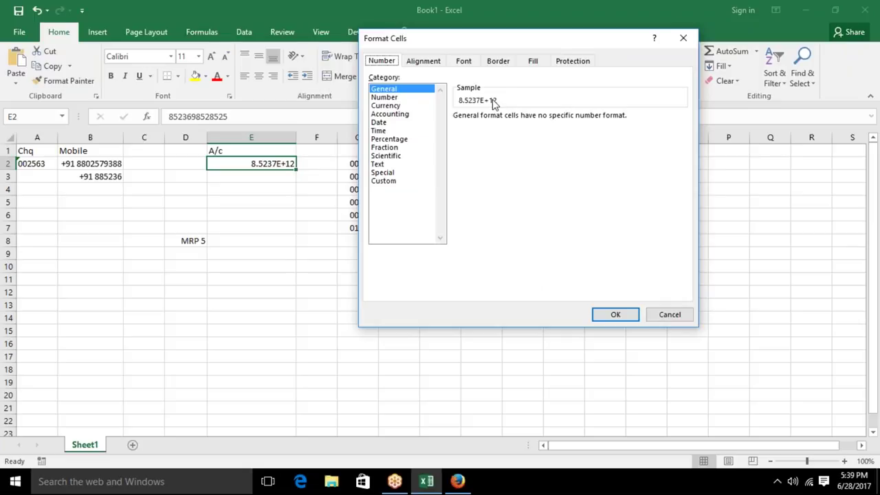
{"action": "left_click", "coordinate": [402, 181]}
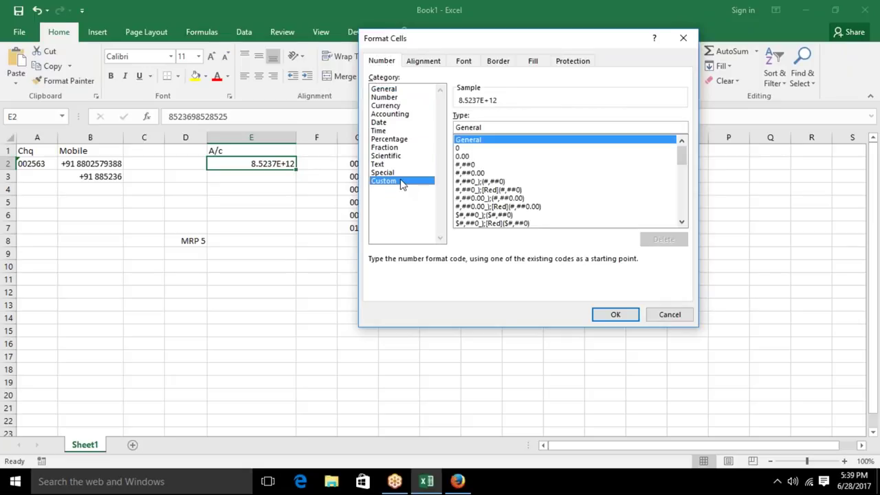
{"action": "double_click", "coordinate": [486, 128]}
{"action": "type", "text": "#"}
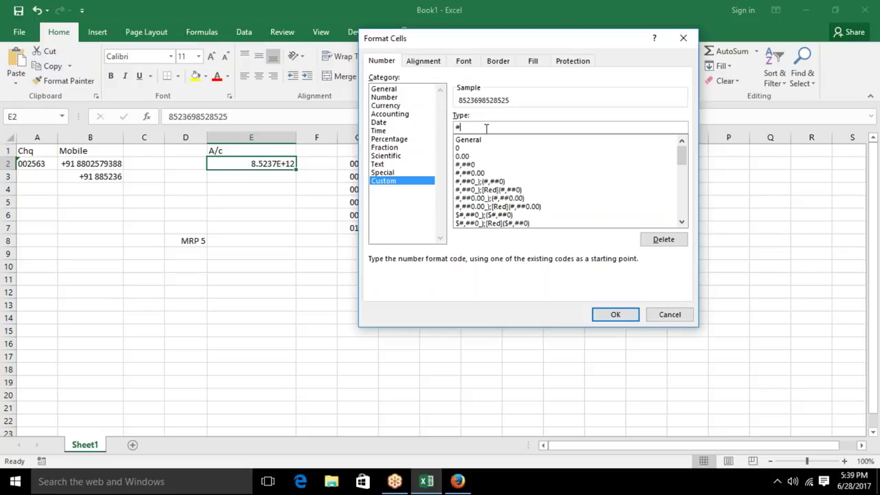
{"action": "key", "text": "Return"}
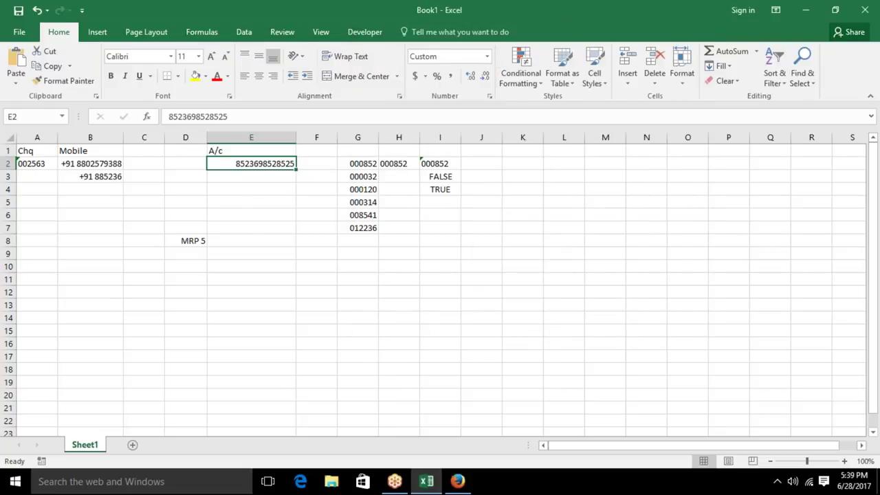
Step: Lengthen E2's account number by appending 850 and replacing its last digit with 0
{"action": "left_click", "coordinate": [487, 119]}
{"action": "type", "text": "850"}
{"action": "key", "text": "Return"}
{"action": "key", "text": "Up"}
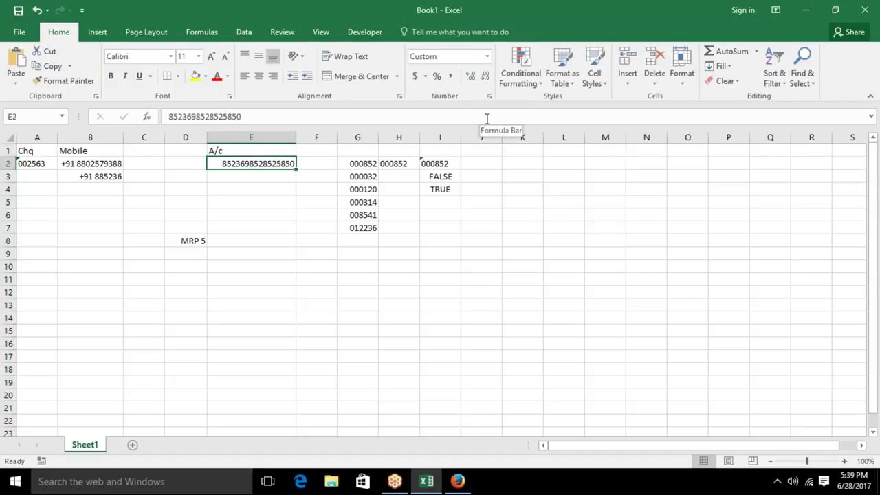
{"action": "left_click", "coordinate": [482, 117]}
{"action": "key", "text": "BackSpace"}
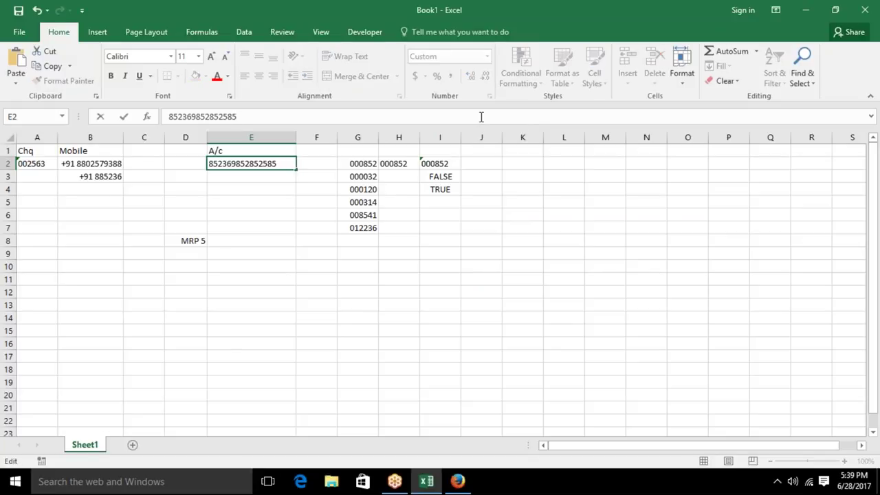
{"action": "type", "text": "0"}
{"action": "key", "text": "Return"}
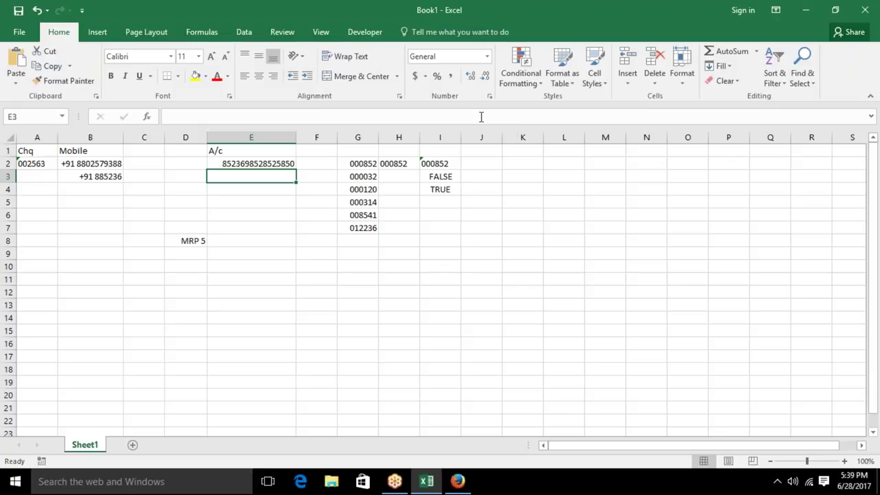
{"action": "key", "text": "Up"}
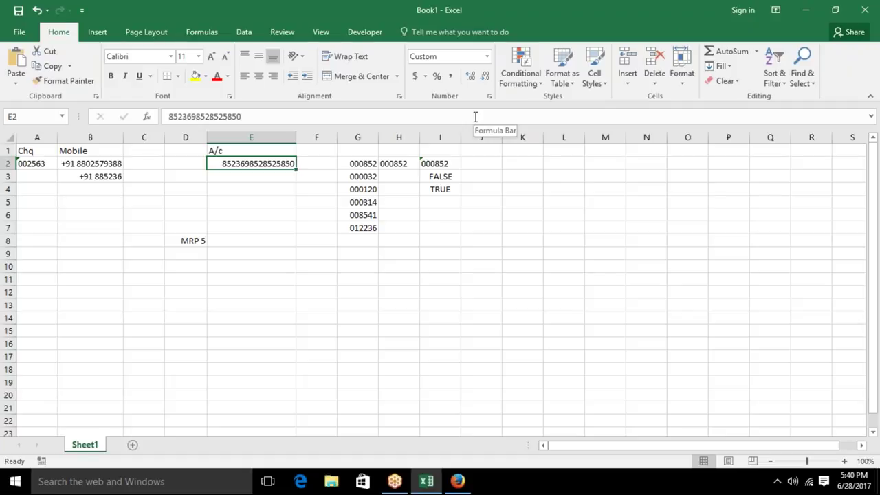
Step: Recommit E2's 15-digit account number and widen column F
{"action": "left_click", "coordinate": [453, 115]}
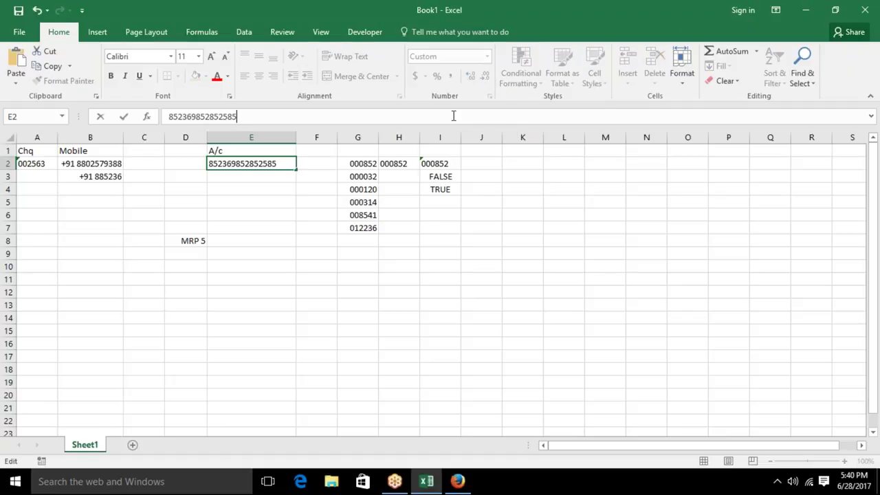
{"action": "key", "text": "Return"}
{"action": "left_click_drag", "start_coordinate": [339, 138], "coordinate": [419, 138]}
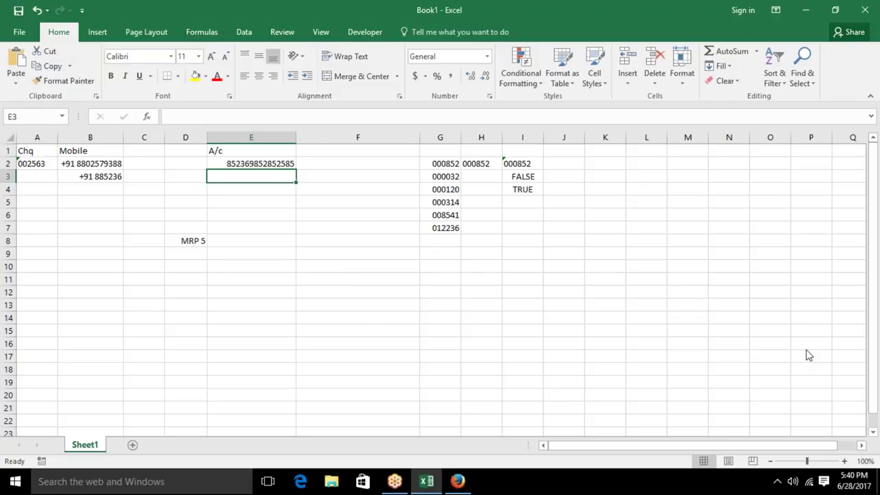
Step: Apply the custom number format ###-###-### to cells F1:F6
{"action": "left_click", "coordinate": [348, 154]}
{"action": "left_click_drag", "start_coordinate": [348, 154], "coordinate": [348, 214]}
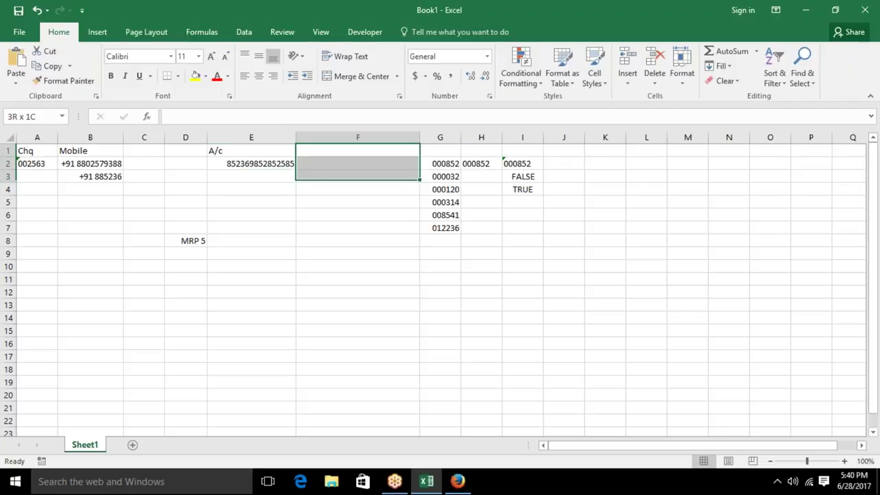
{"action": "right_click", "coordinate": [346, 161]}
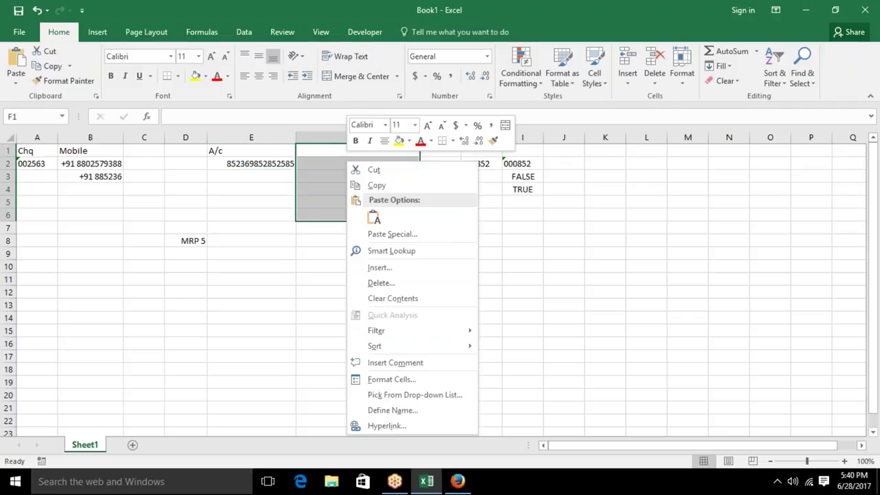
{"action": "left_click", "coordinate": [443, 382]}
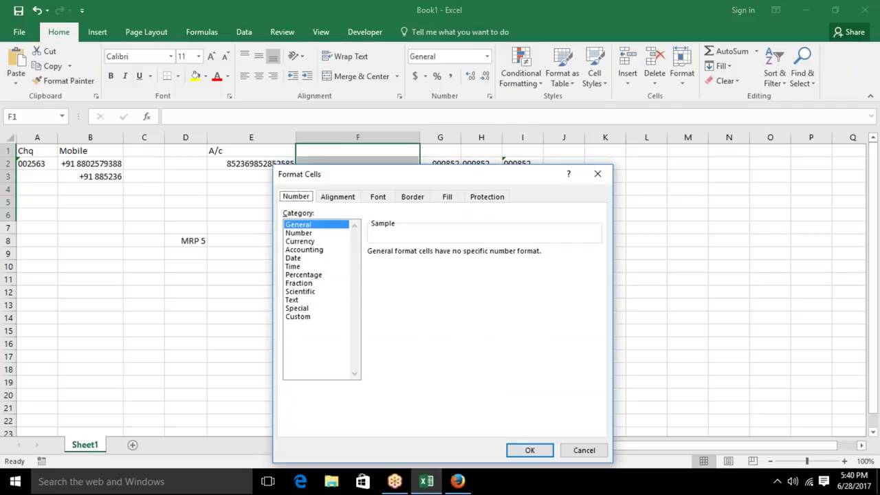
{"action": "left_click", "coordinate": [294, 327]}
{"action": "left_click", "coordinate": [300, 318]}
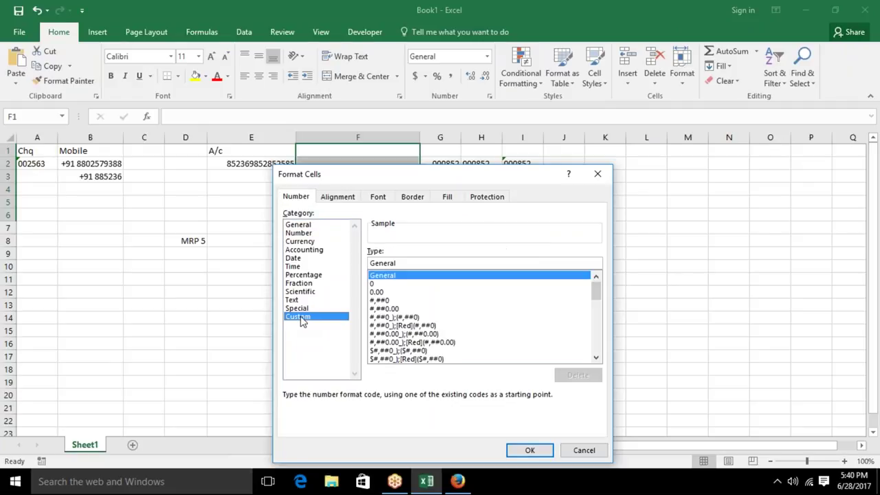
{"action": "left_click", "coordinate": [460, 263]}
{"action": "key", "text": "BackSpace"}
{"action": "key", "text": "BackSpace"}
{"action": "key", "text": "BackSpace"}
{"action": "key", "text": "BackSpace"}
{"action": "key", "text": "BackSpace"}
{"action": "type", "text": "@"}
{"action": "key", "text": "BackSpace"}
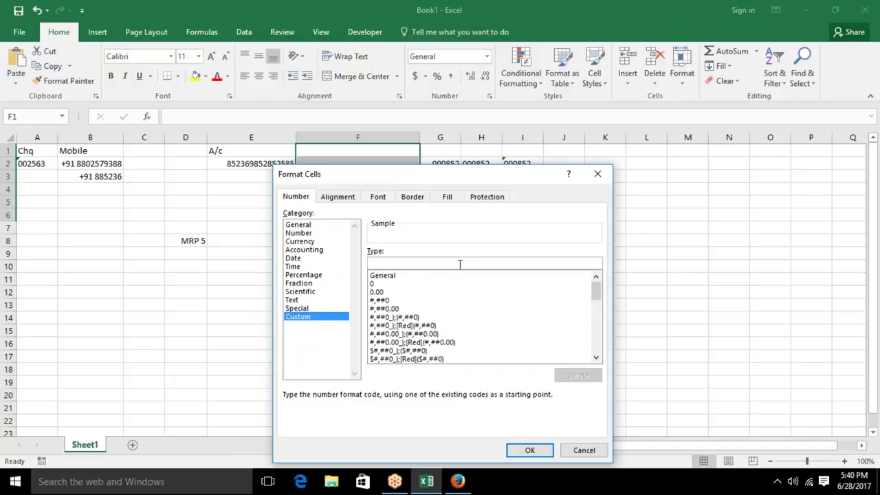
{"action": "type", "text": "###-###-###"}
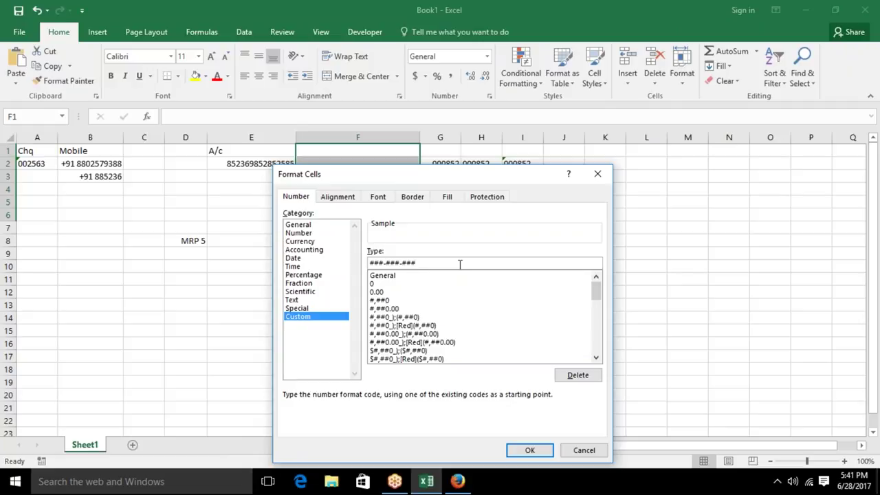
{"action": "left_click", "coordinate": [530, 450]}
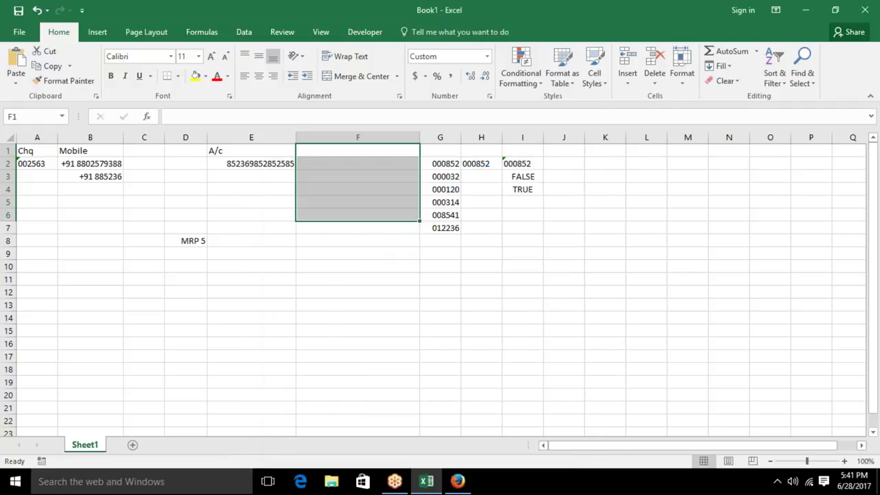
Step: Enter 123-963-258 in cell F2
{"action": "double_click", "coordinate": [318, 161]}
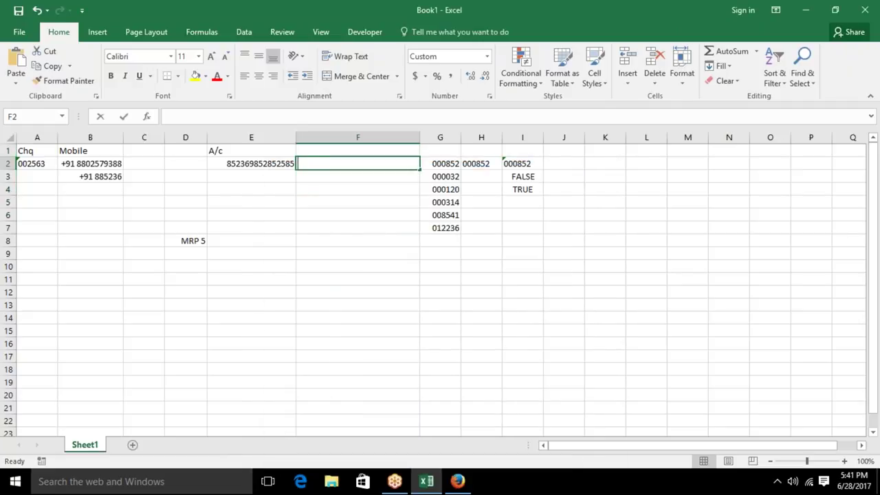
{"action": "type", "text": "123-963-258"}
{"action": "key", "text": "Return"}
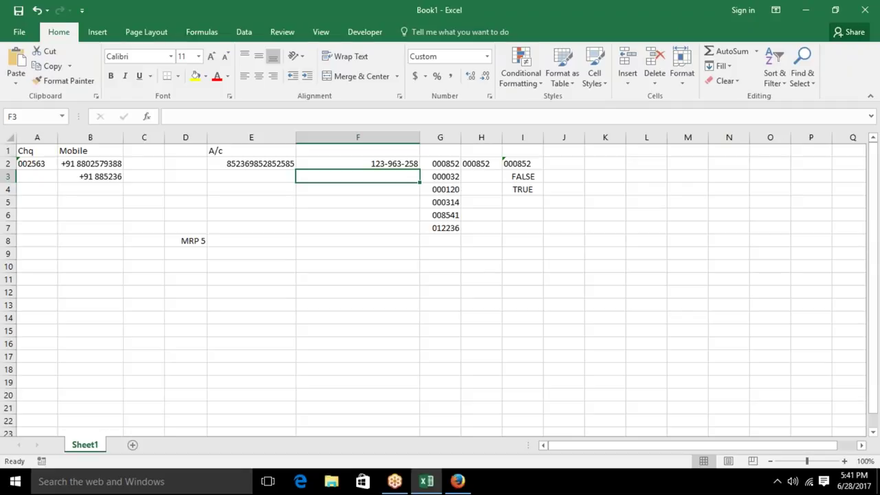
Step: Enter the value 15.23 in cell D14
{"action": "left_click", "coordinate": [324, 331]}
{"action": "left_click", "coordinate": [173, 313]}
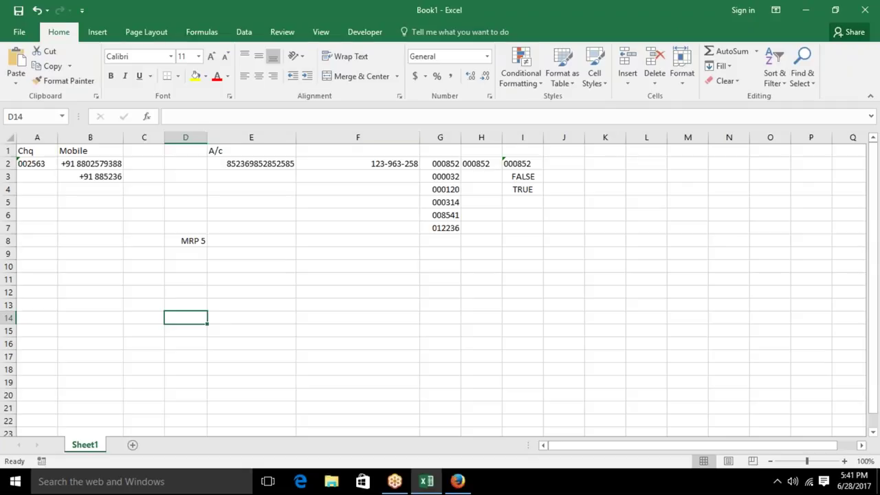
{"action": "type", "text": "15.23"}
{"action": "key", "text": "Return"}
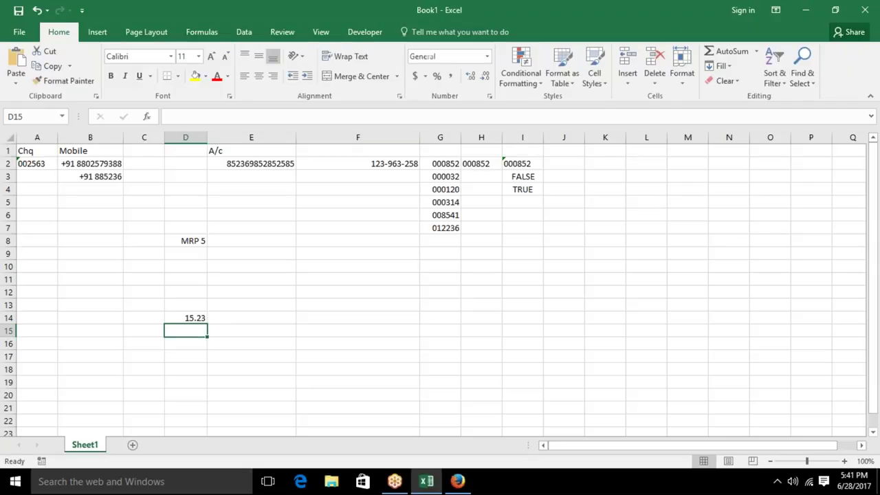
Step: Give D14 the custom format 0# "Rupees" .00"Paise"
{"action": "left_click", "coordinate": [179, 315]}
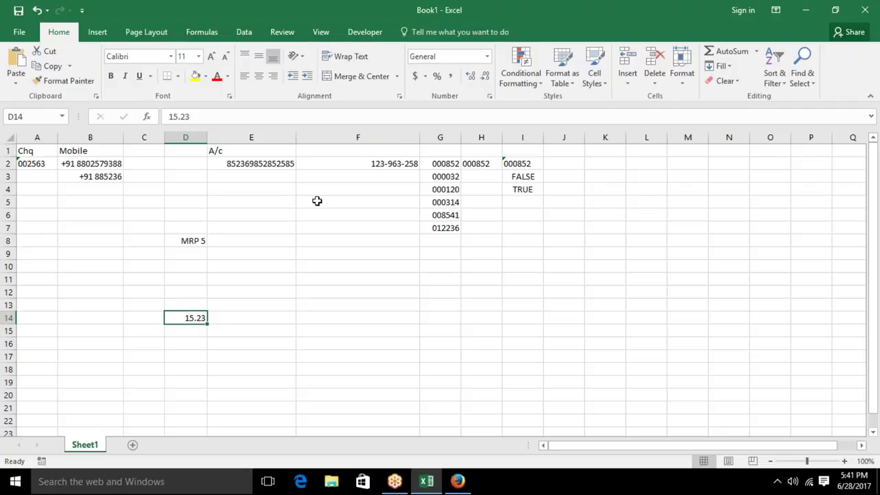
{"action": "left_click", "coordinate": [489, 96]}
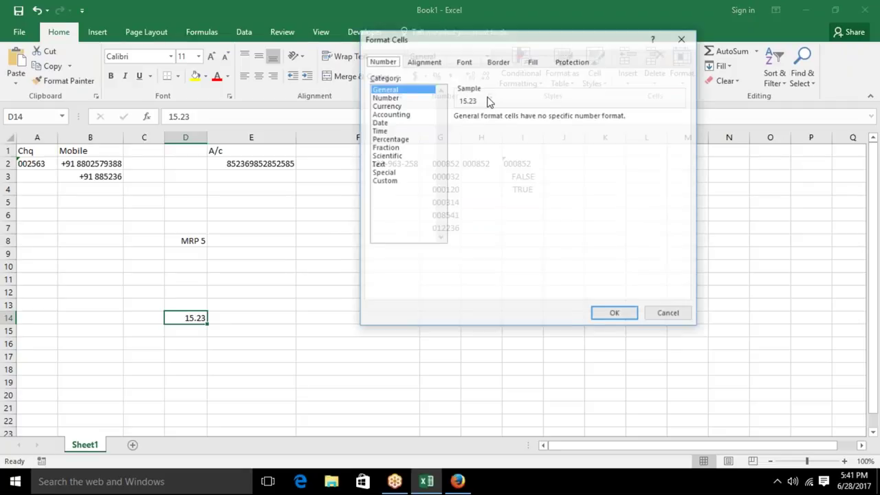
{"action": "left_click", "coordinate": [386, 181]}
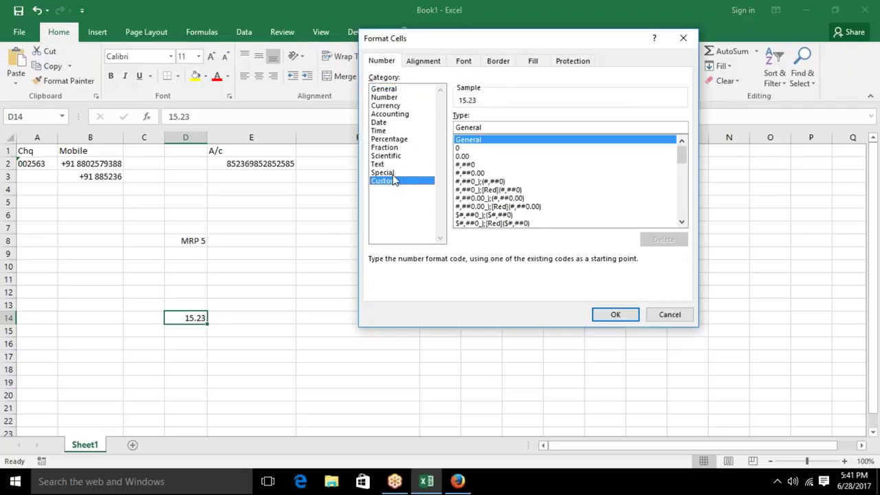
{"action": "key", "text": "BackSpace"}
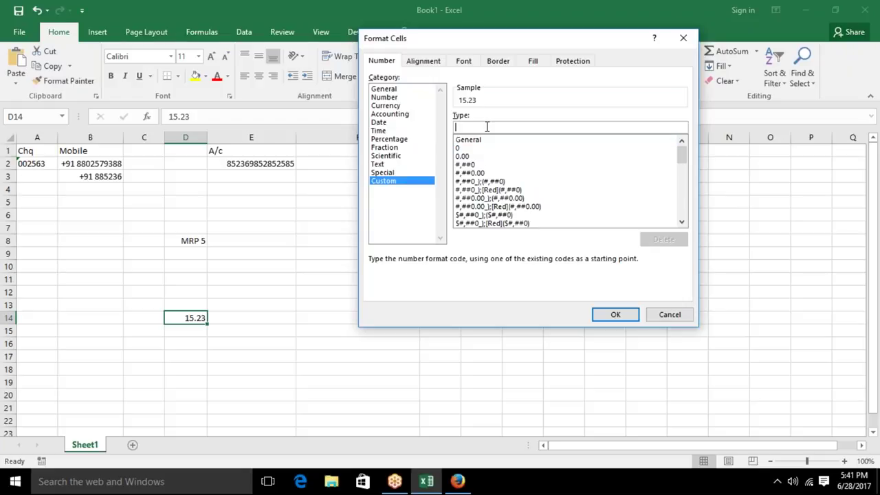
{"action": "type", "text": "0"}
{"action": "type", "text": "#"}
{"action": "type", "text": " \"Rpees"}
{"action": "key", "text": "BackSpace"}
{"action": "key", "text": "BackSpace"}
{"action": "key", "text": "BackSpace"}
{"action": "type", "text": "upees\" .00"}
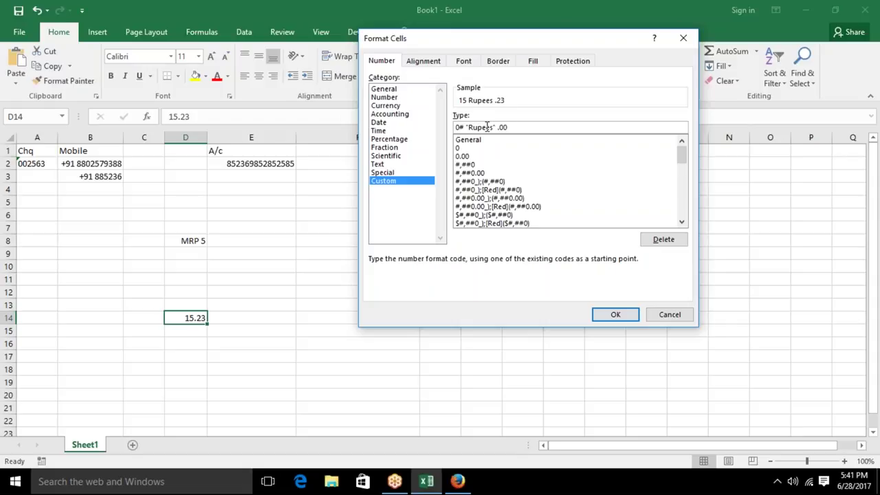
{"action": "type", "text": "\"Paise"}
{"action": "type", "text": "\""}
{"action": "left_click", "coordinate": [616, 314]}
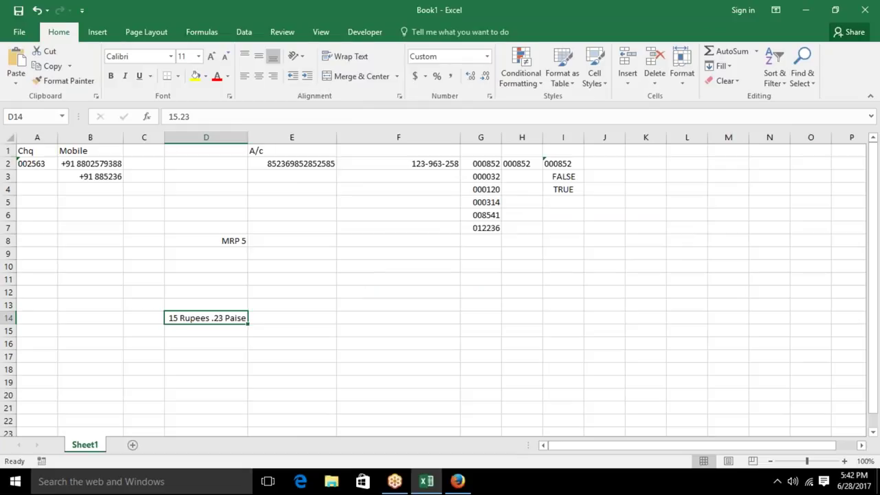
Step: Enter 50.4 in D14 and reapply the Rupees/Paise custom format
{"action": "type", "text": "50"}
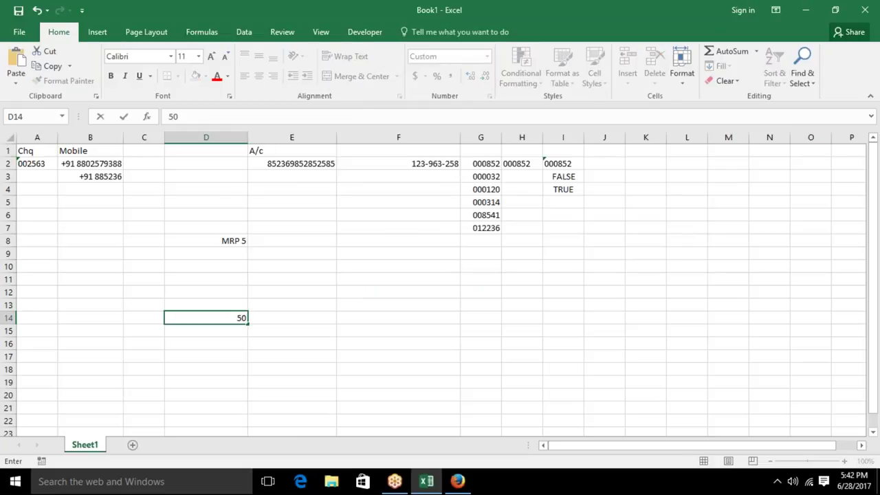
{"action": "type", "text": ".4"}
{"action": "key", "text": "Tab"}
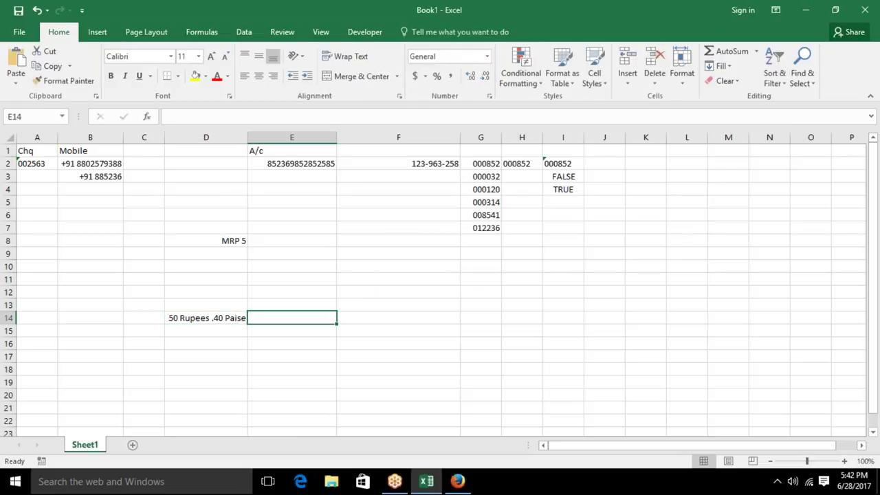
{"action": "key", "text": "Left"}
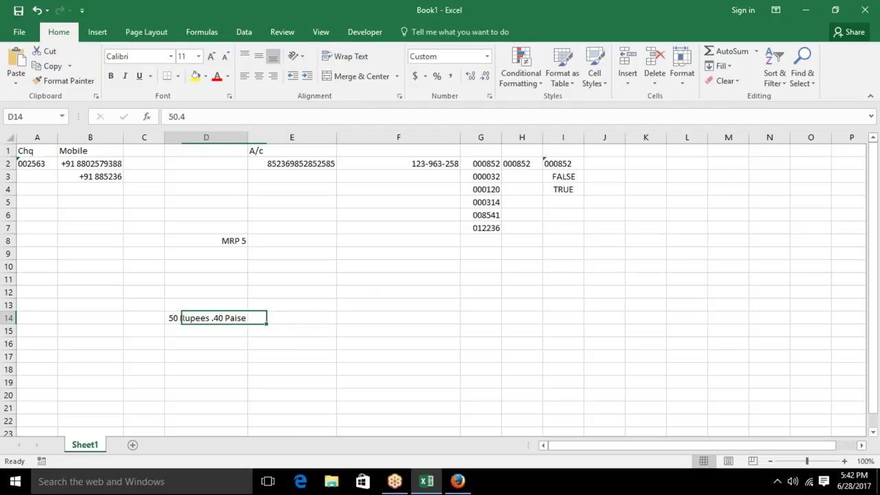
{"action": "left_click", "coordinate": [490, 97]}
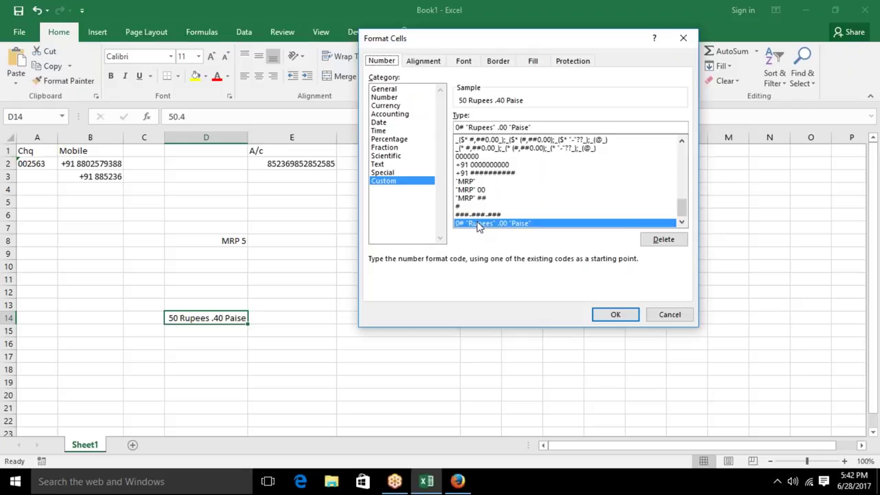
{"action": "key", "text": "Return"}
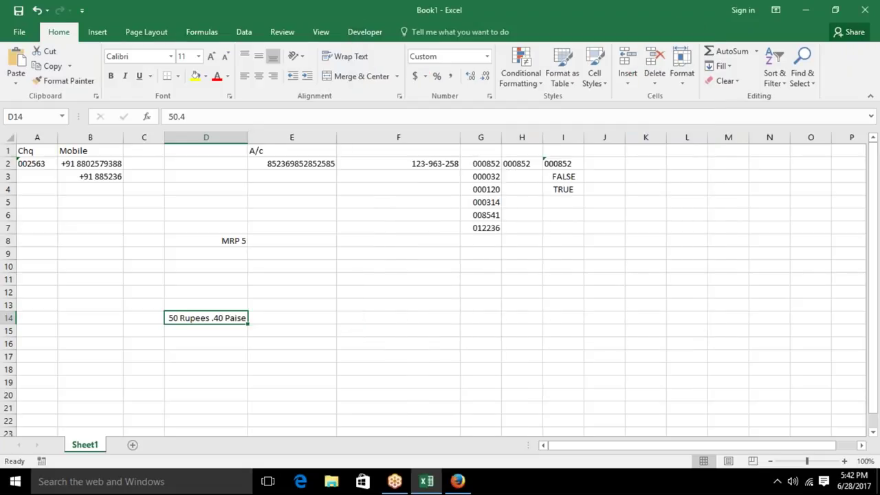
Step: Replace D14's value with 5, then with 0.6, checking the Rupees/Paise display
{"action": "type", "text": "5"}
{"action": "key", "text": "Return"}
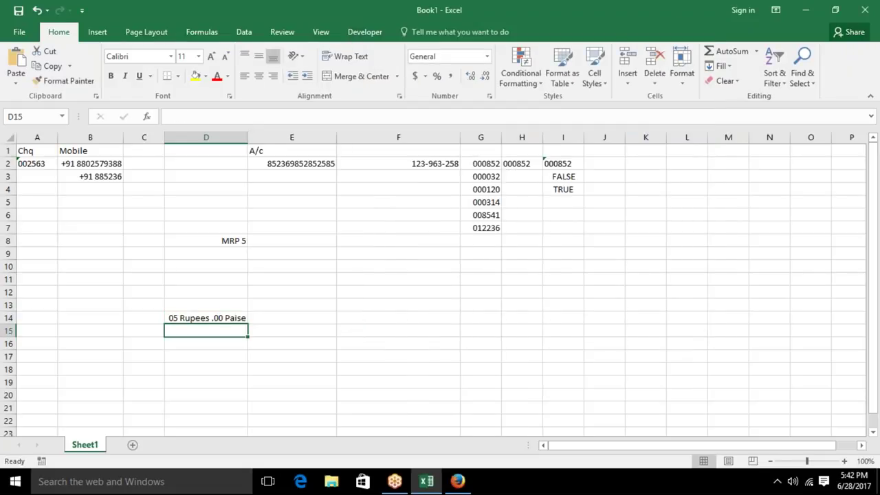
{"action": "left_click", "coordinate": [206, 318]}
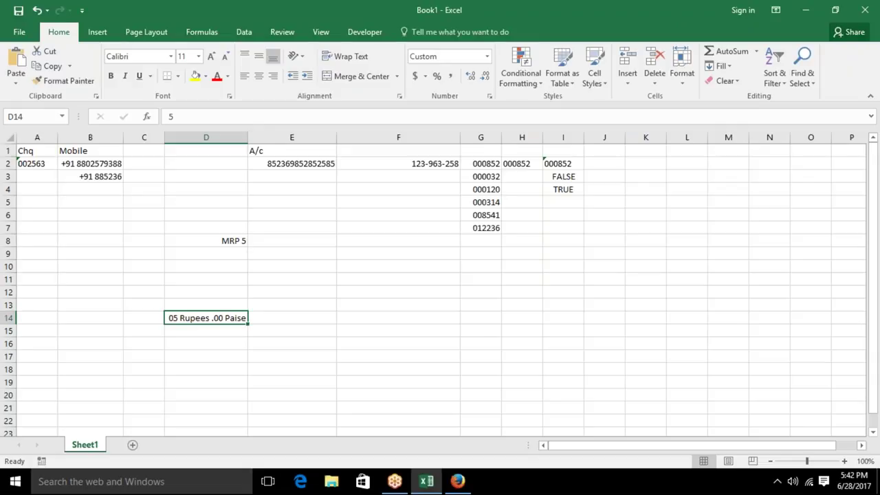
{"action": "key", "text": "BackSpace"}
{"action": "type", "text": "."}
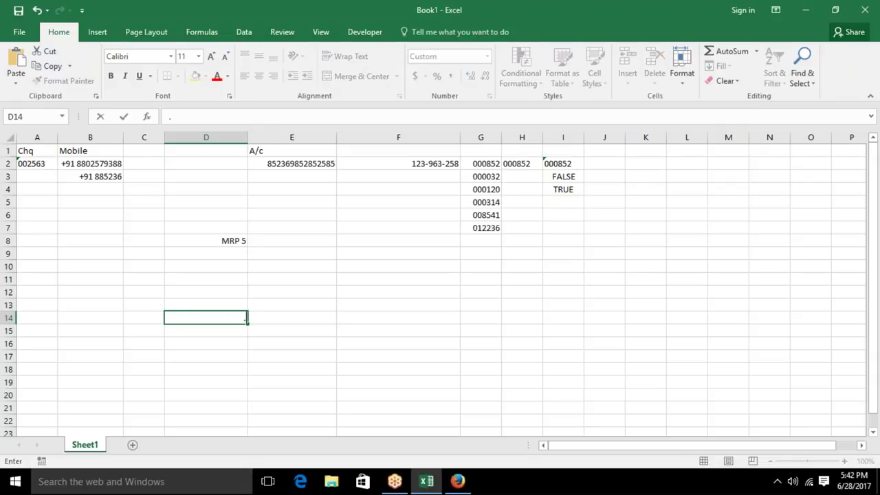
{"action": "type", "text": "0.6"}
{"action": "key", "text": "Return"}
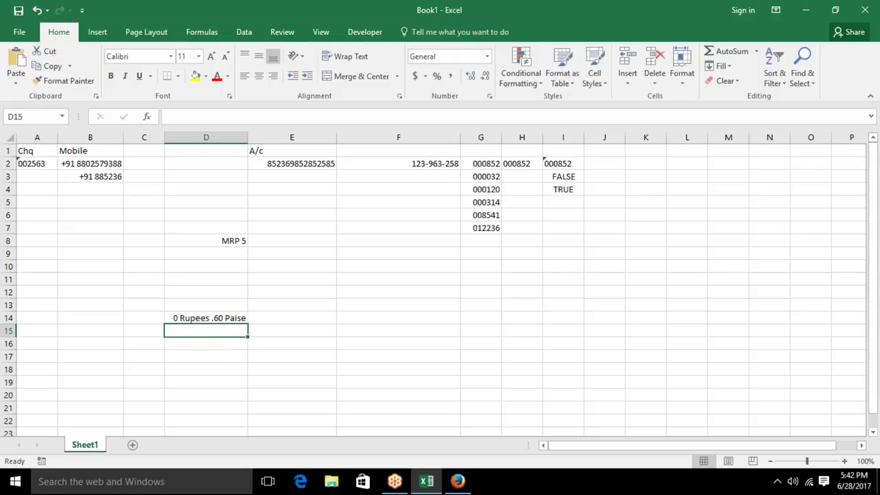
{"action": "left_click", "coordinate": [205, 318]}
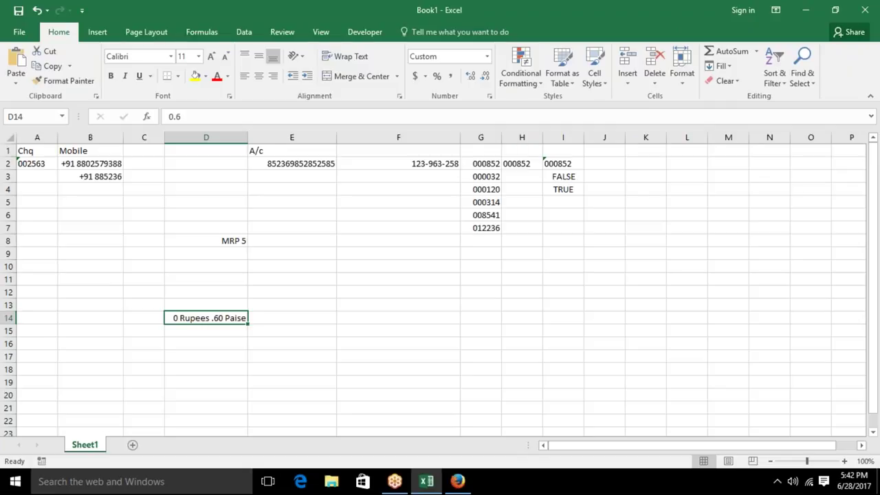
{"action": "left_click", "coordinate": [493, 99]}
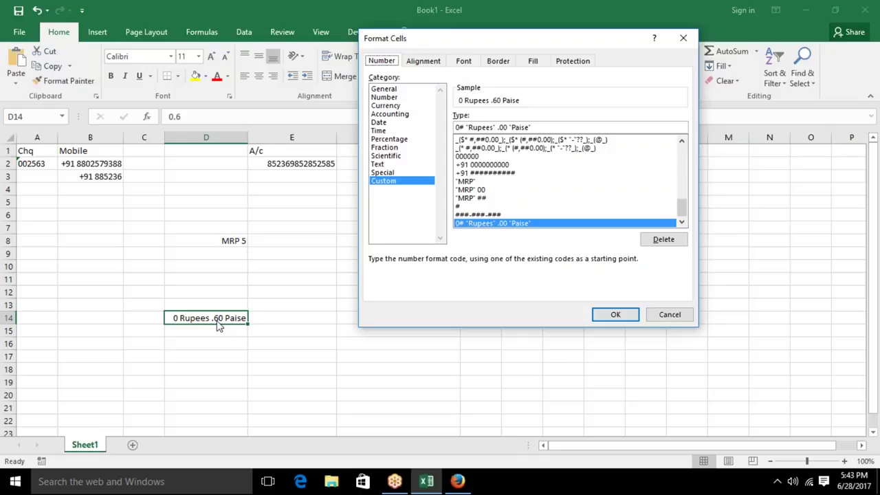
{"action": "key", "text": "Return"}
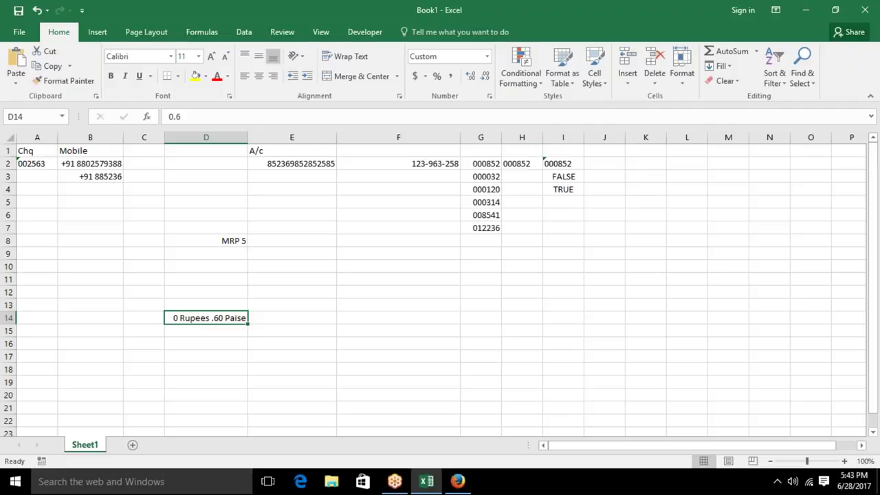
Step: Insert a blank Sheet2, then launch the Open dialog via File > Open > Browse
{"action": "left_click", "coordinate": [134, 444]}
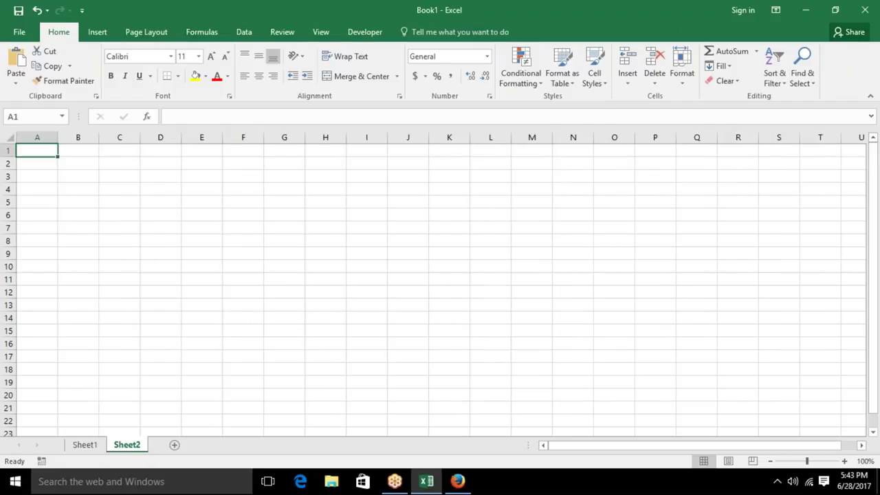
{"action": "left_click", "coordinate": [21, 31]}
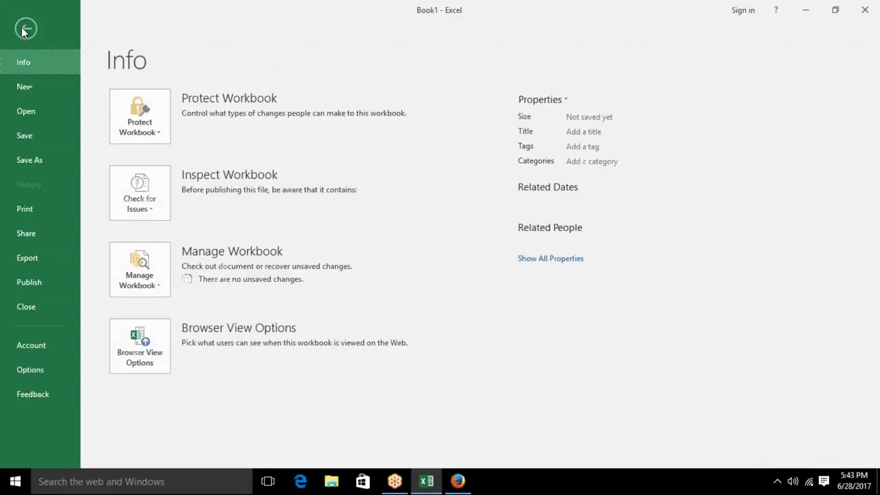
{"action": "left_click", "coordinate": [55, 101]}
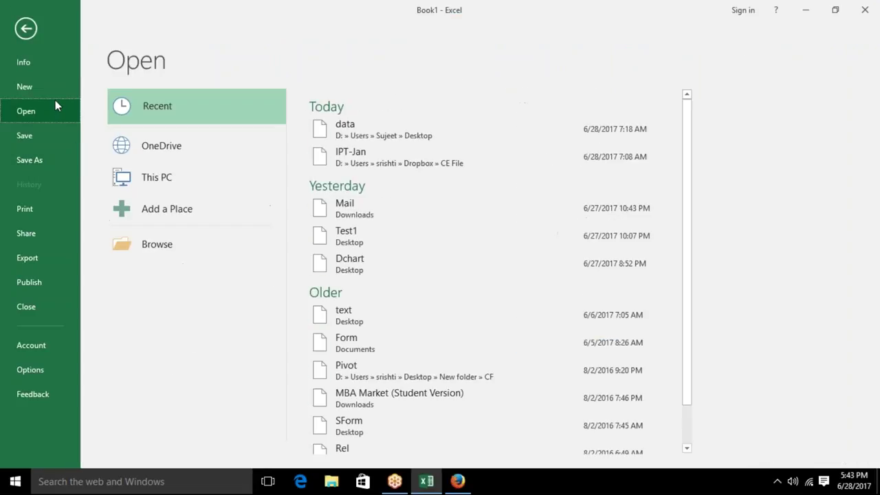
{"action": "left_click", "coordinate": [178, 244]}
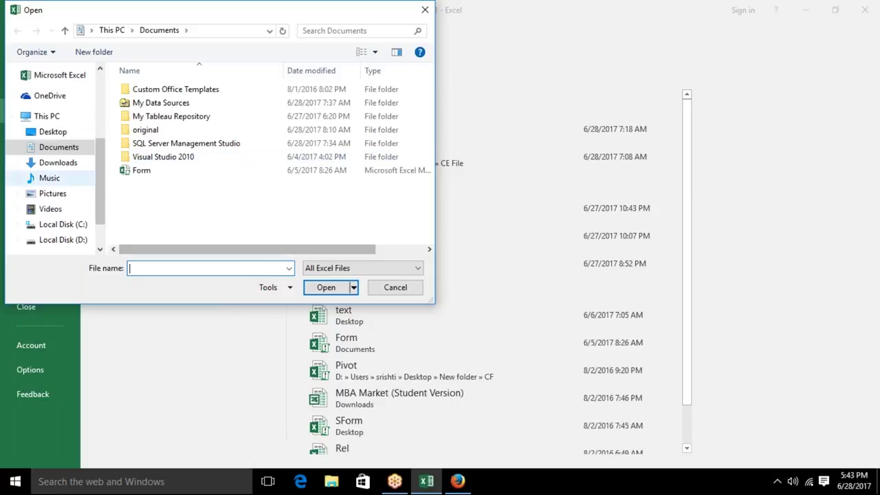
Step: Browse the drives in the Open dialog and go into the Users folder on D:
{"action": "left_click", "coordinate": [53, 229]}
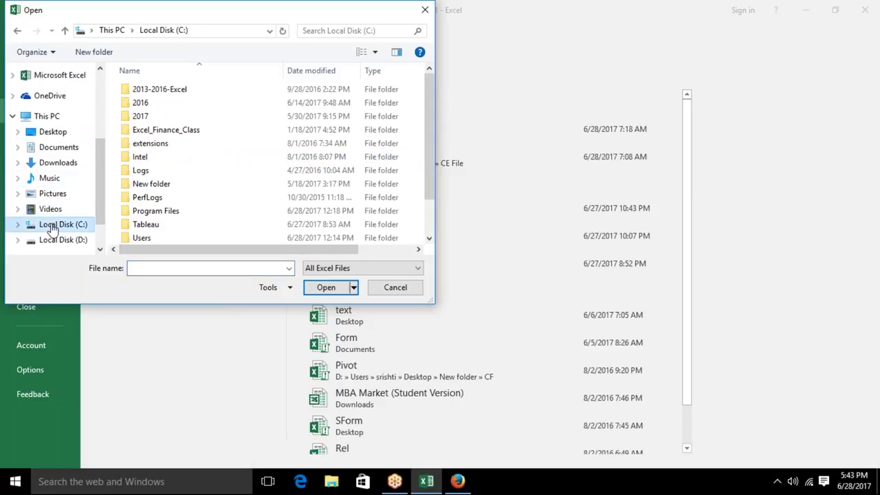
{"action": "left_click", "coordinate": [431, 239]}
{"action": "left_click", "coordinate": [431, 238]}
{"action": "left_click", "coordinate": [431, 238]}
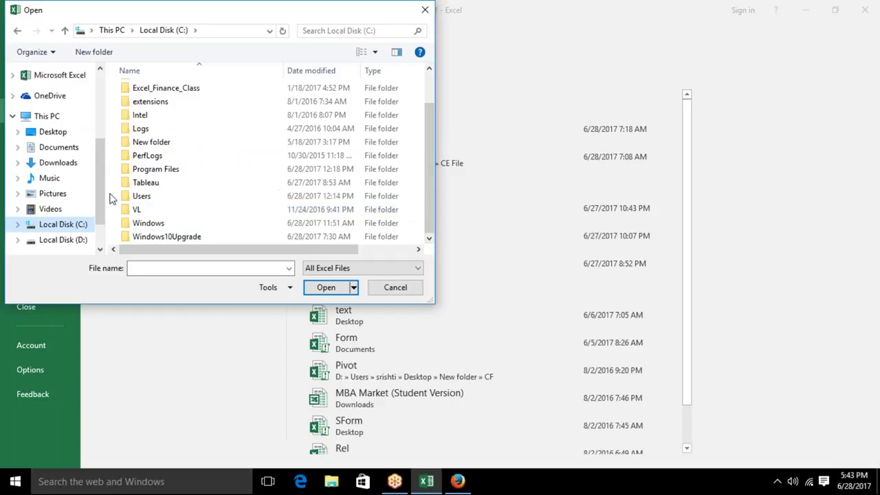
{"action": "left_click", "coordinate": [81, 240]}
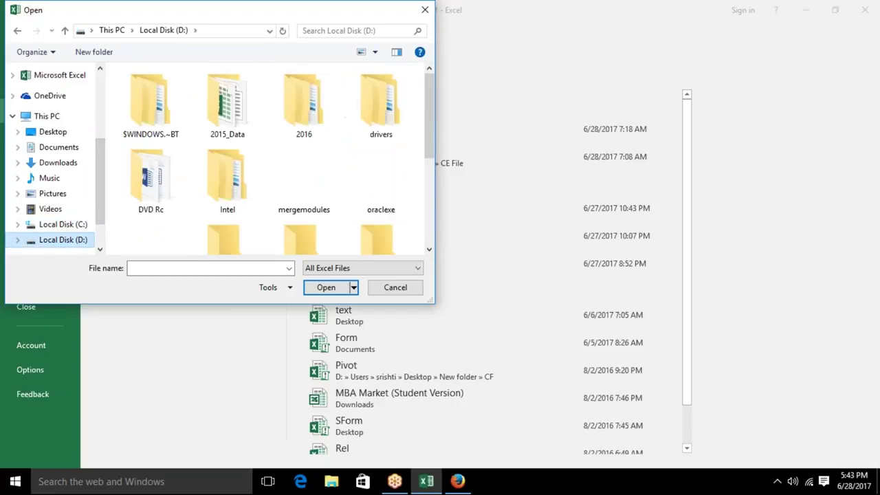
{"action": "left_click_drag", "start_coordinate": [428, 101], "coordinate": [438, 159]}
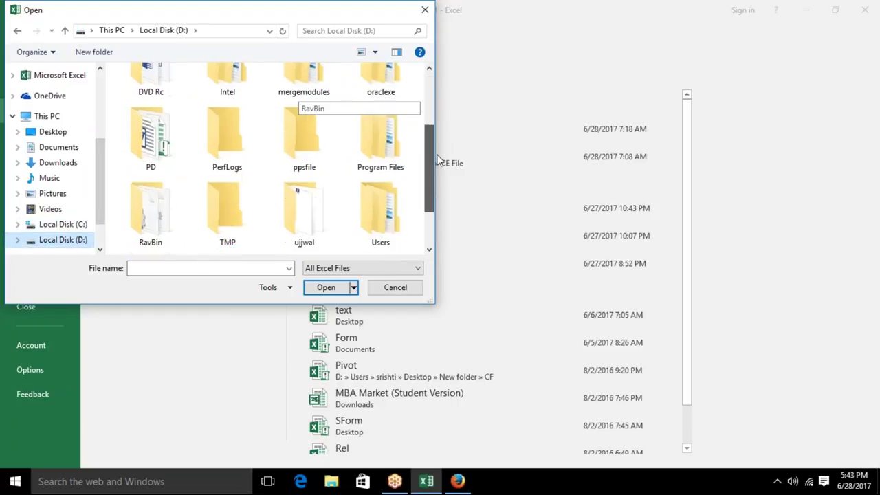
{"action": "double_click", "coordinate": [327, 179]}
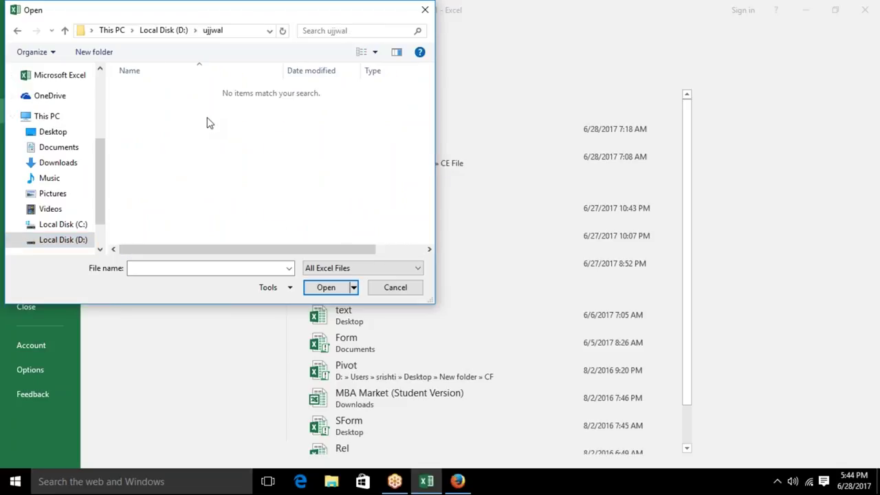
{"action": "key", "text": "BackSpace"}
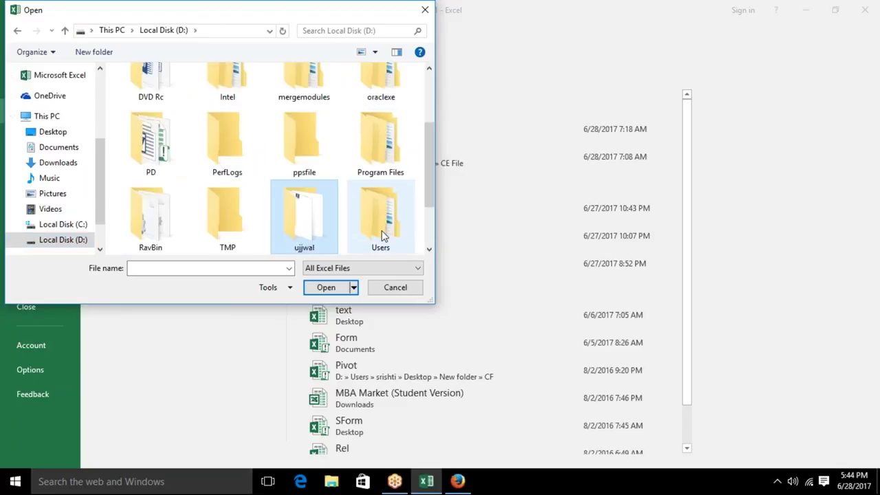
{"action": "double_click", "coordinate": [382, 230]}
Step: Go into the user's Desktop folder and open the Bio-Att workbook
{"action": "left_click_drag", "start_coordinate": [427, 127], "coordinate": [432, 218]}
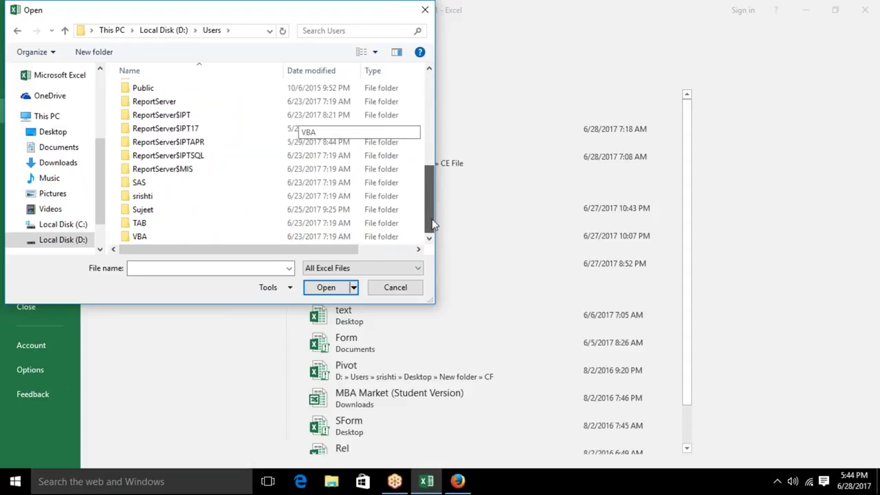
{"action": "left_click", "coordinate": [314, 214]}
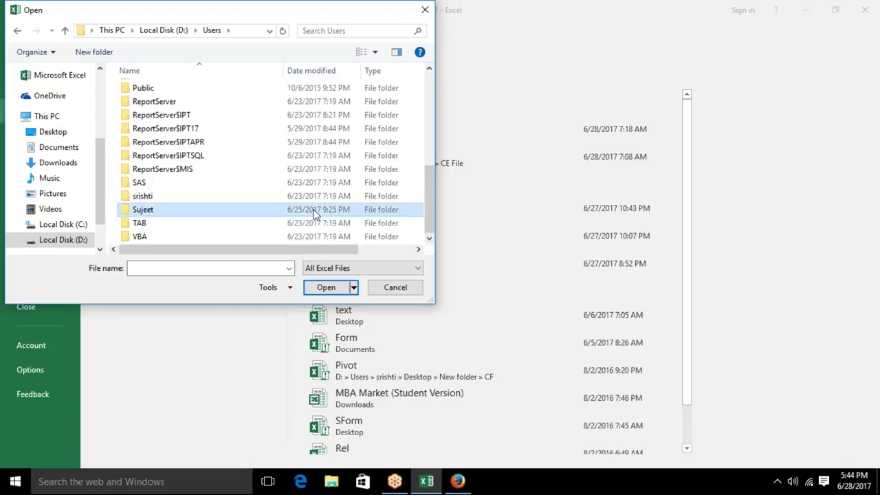
{"action": "double_click", "coordinate": [314, 214]}
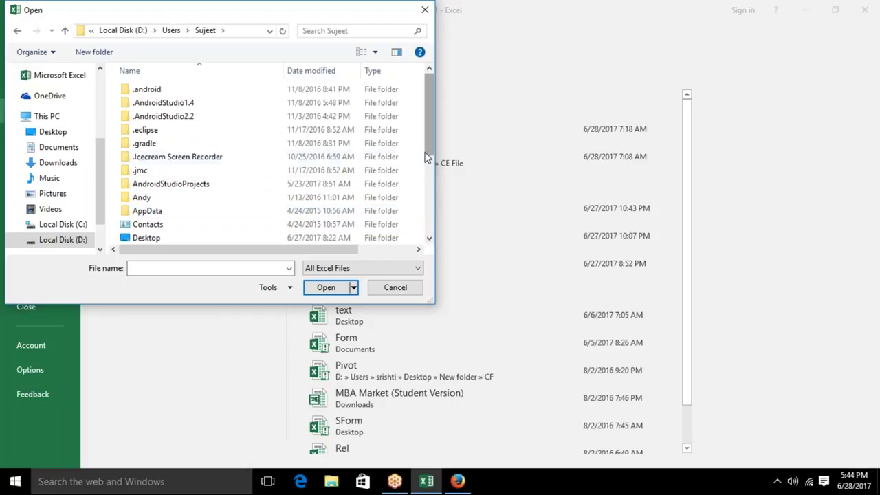
{"action": "left_click", "coordinate": [149, 241]}
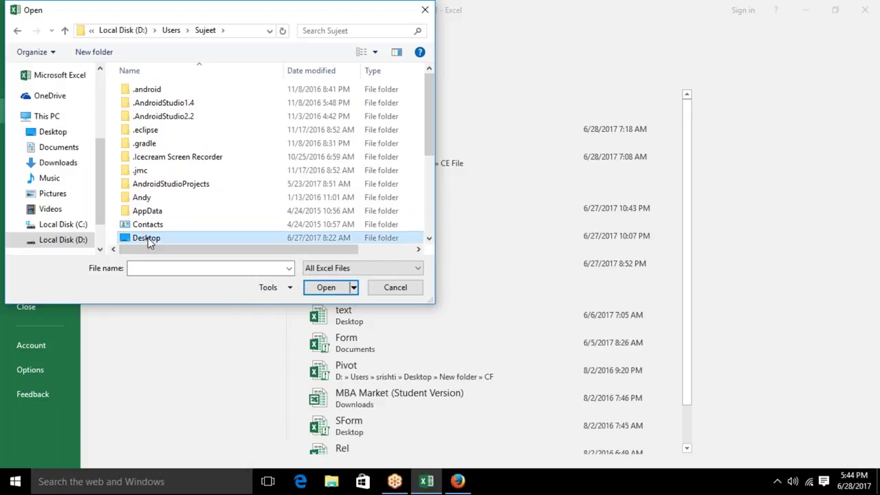
{"action": "double_click", "coordinate": [149, 240]}
{"action": "left_click", "coordinate": [186, 224]}
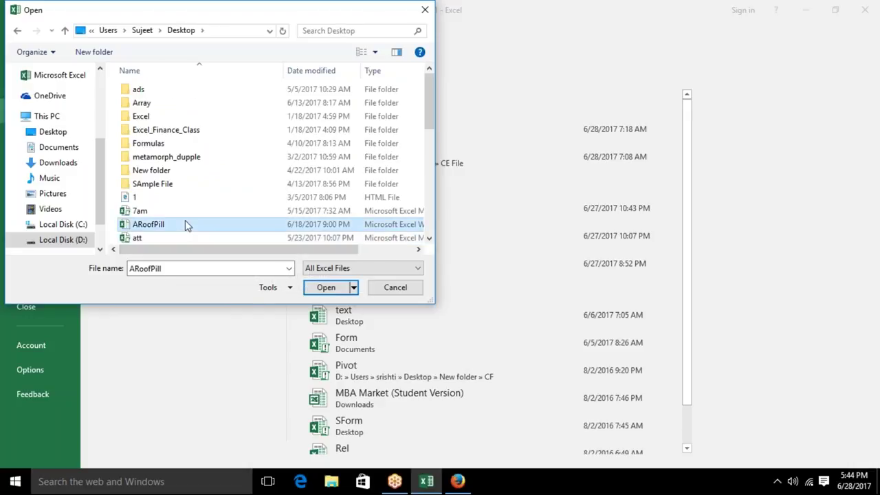
{"action": "key", "text": "b"}
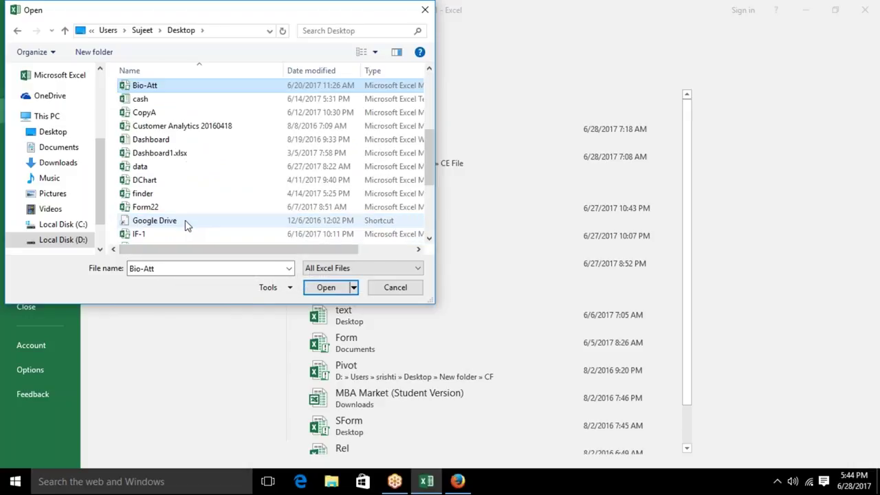
{"action": "key", "text": "Return"}
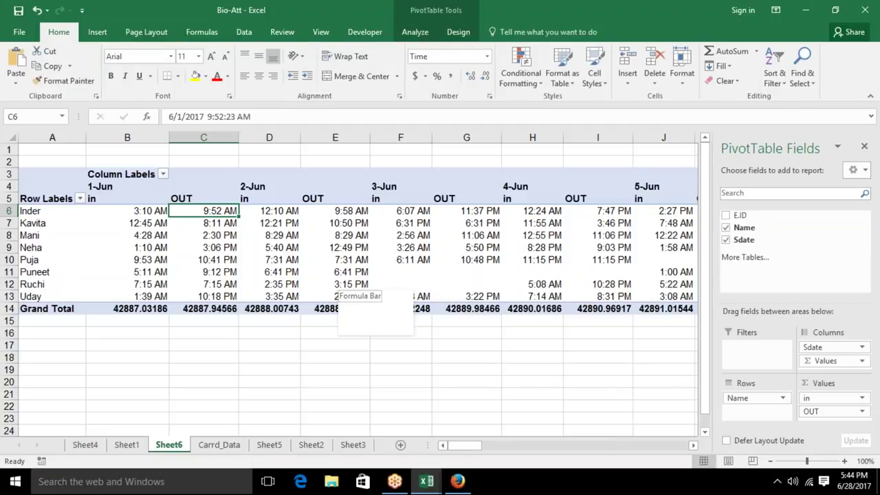
Step: Switch to the Carrd_Data sheet and inspect its E.ID, Name and Sdate columns
{"action": "left_click", "coordinate": [218, 446]}
{"action": "left_click", "coordinate": [87, 236]}
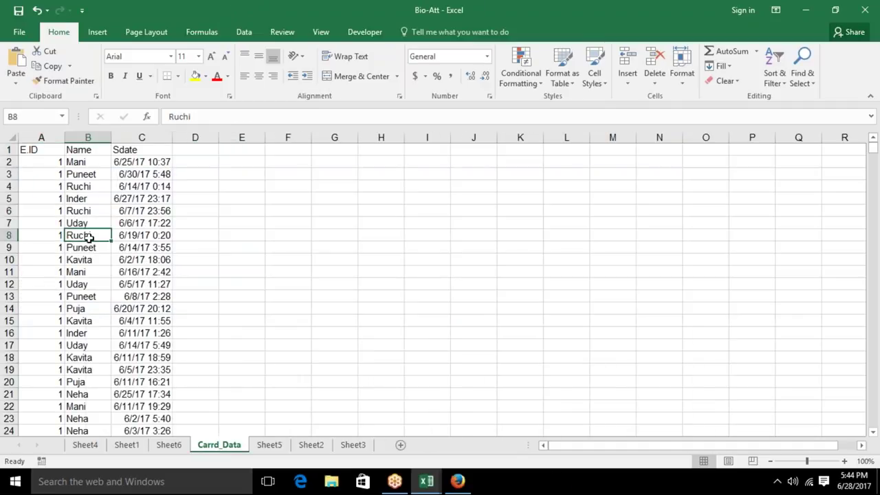
{"action": "left_click", "coordinate": [61, 149], "text": "shift"}
{"action": "left_click", "coordinate": [77, 150]}
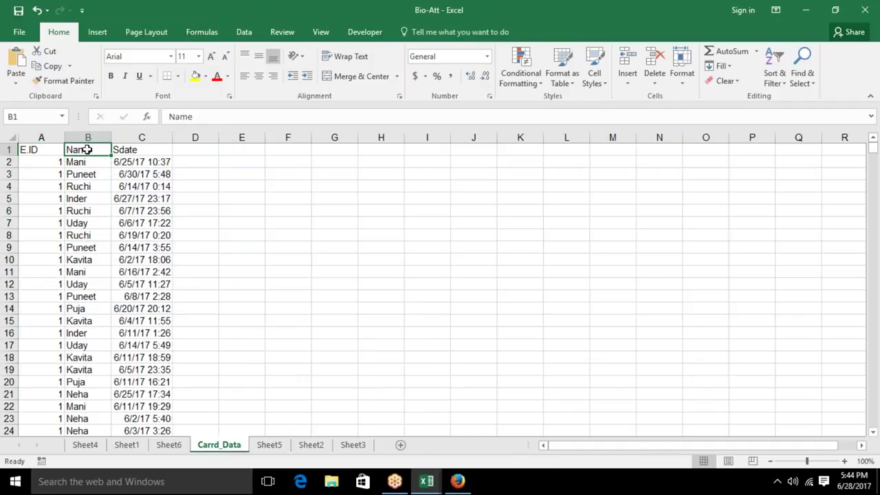
{"action": "left_click", "coordinate": [132, 138]}
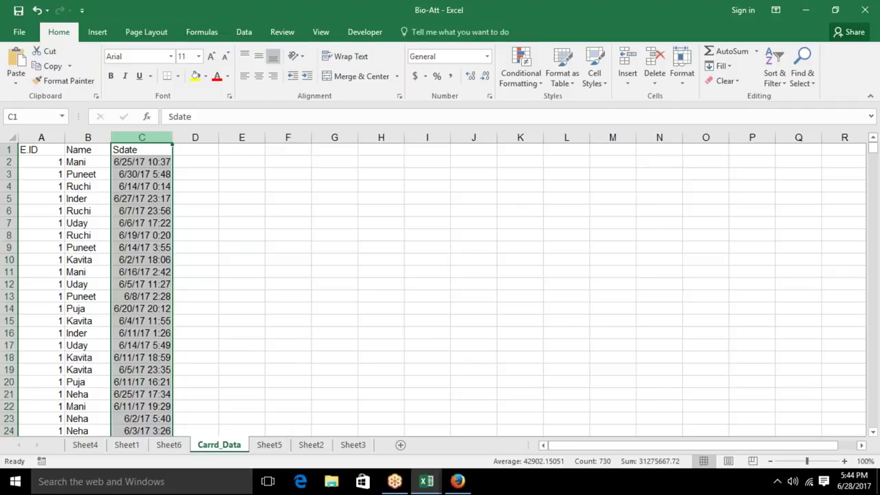
{"action": "left_click", "coordinate": [142, 161]}
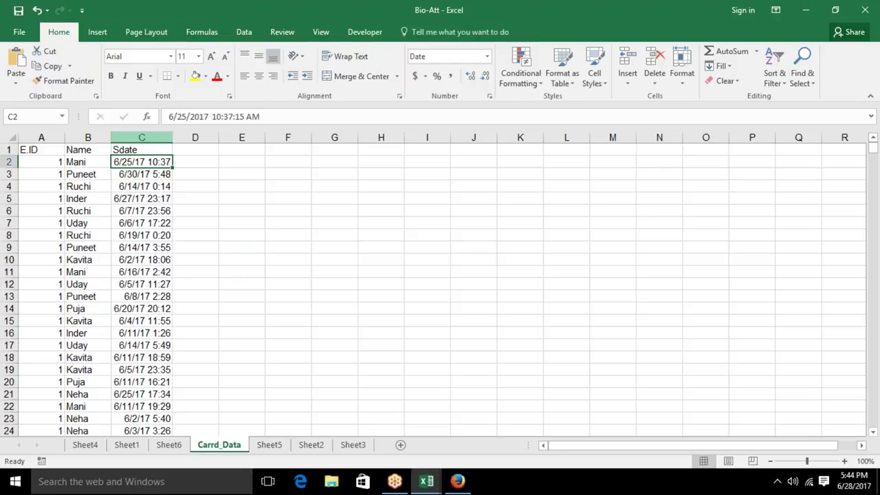
Step: Select A1:C730 and insert a PivotTable from it on a new worksheet
{"action": "left_click", "coordinate": [142, 149]}
{"action": "left_click_drag", "start_coordinate": [41, 149], "coordinate": [142, 149]}
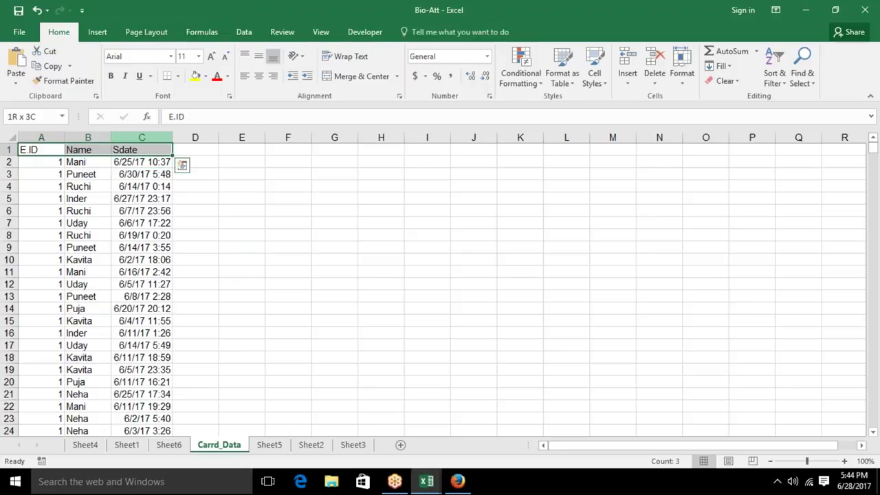
{"action": "key", "text": "ctrl+shift+Down"}
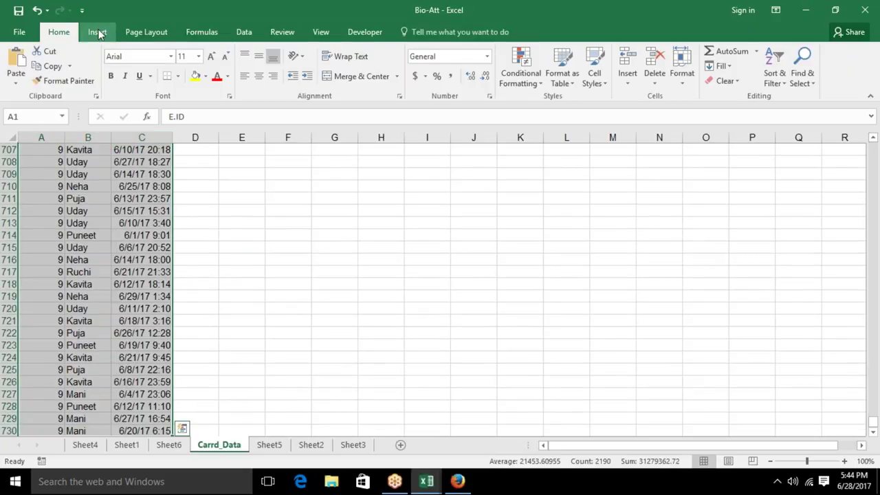
{"action": "left_click", "coordinate": [98, 33]}
{"action": "left_click", "coordinate": [22, 66]}
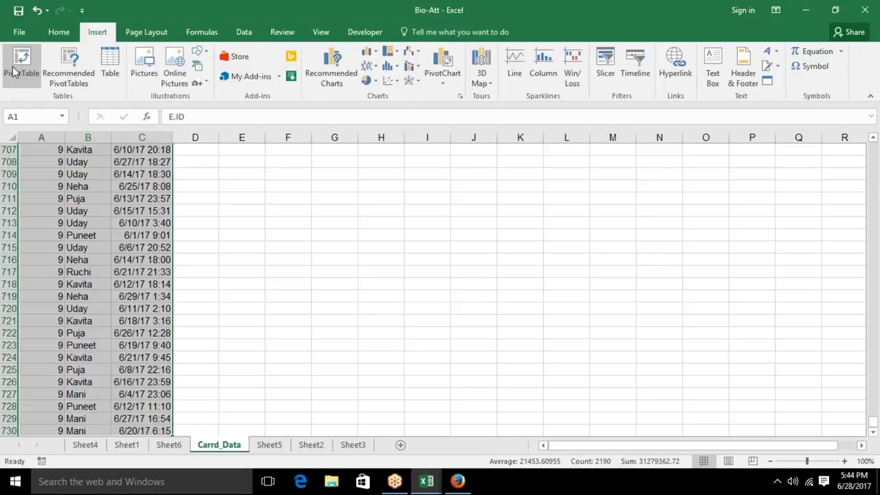
{"action": "left_click", "coordinate": [574, 277]}
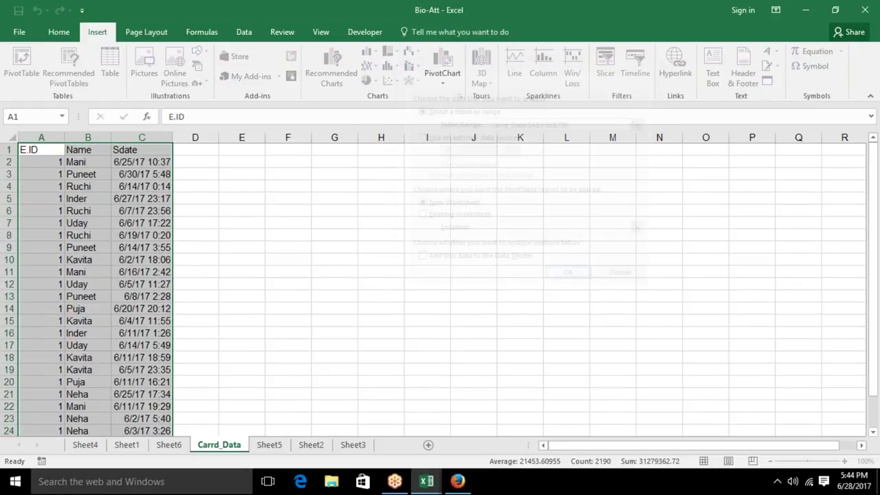
Step: Put Name in Rows, Sdate in Columns, and Count of Sdate in Values
{"action": "left_click", "coordinate": [863, 35]}
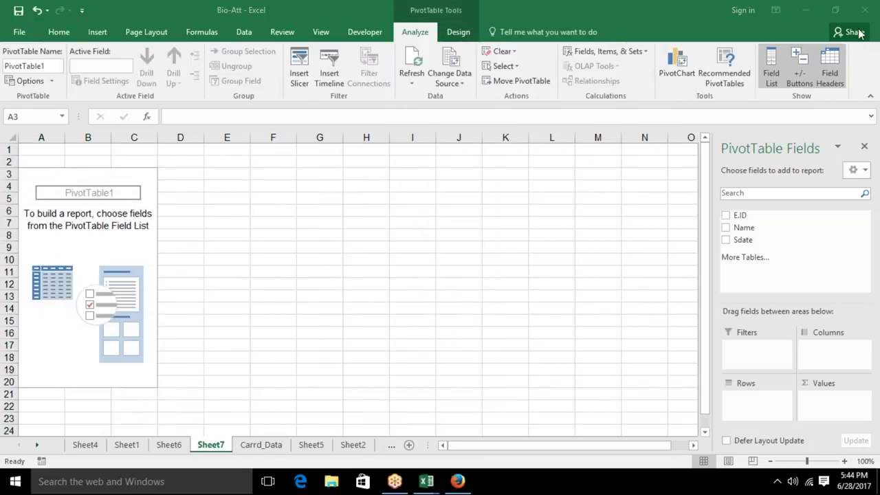
{"action": "left_click_drag", "start_coordinate": [752, 228], "coordinate": [763, 412]}
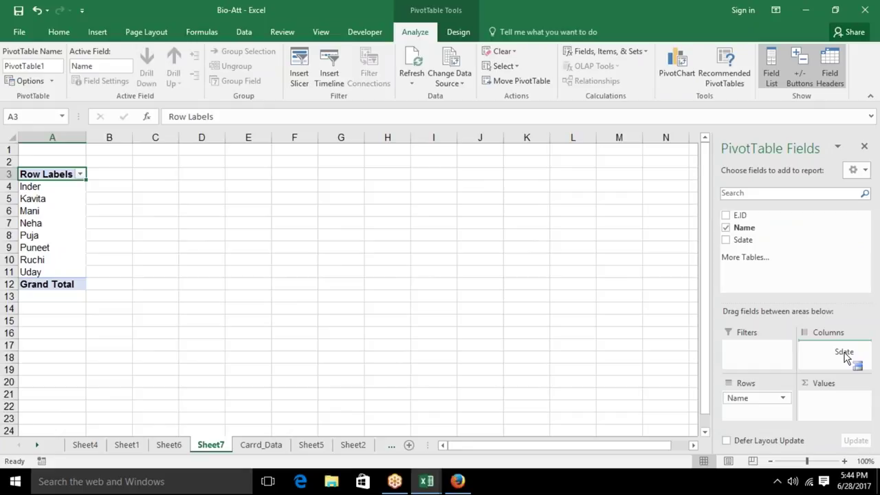
{"action": "left_click_drag", "start_coordinate": [744, 240], "coordinate": [845, 354]}
{"action": "left_click_drag", "start_coordinate": [756, 240], "coordinate": [834, 402]}
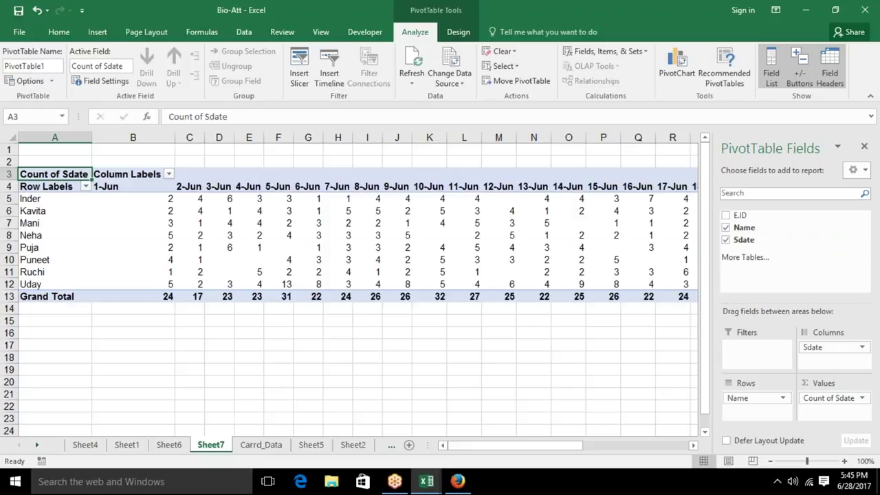
{"action": "left_click", "coordinate": [159, 200]}
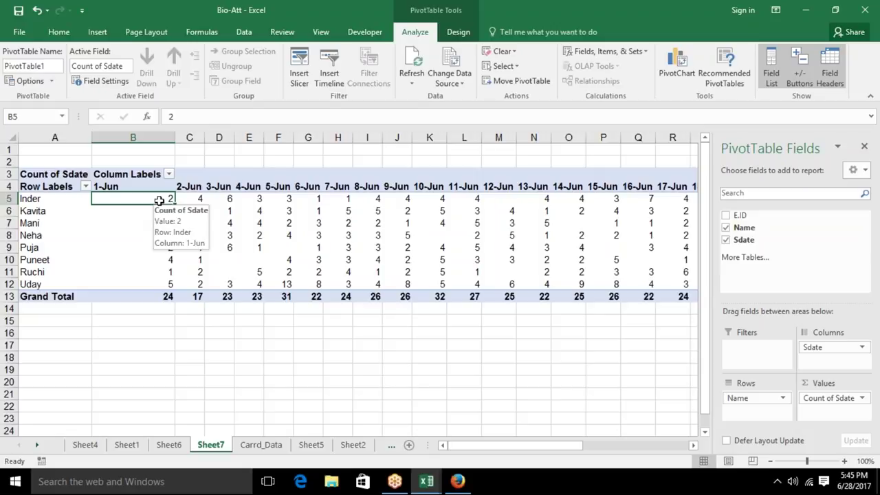
{"action": "key", "text": "Right"}
{"action": "key", "text": "Right"}
{"action": "key", "text": "Right"}
{"action": "key", "text": "Right"}
{"action": "key", "text": "Right"}
{"action": "key", "text": "Right"}
{"action": "key", "text": "Right"}
{"action": "key", "text": "Right"}
{"action": "key", "text": "Right"}
{"action": "key", "text": "Right"}
{"action": "key", "text": "Right"}
{"action": "key", "text": "Right"}
{"action": "key", "text": "Right"}
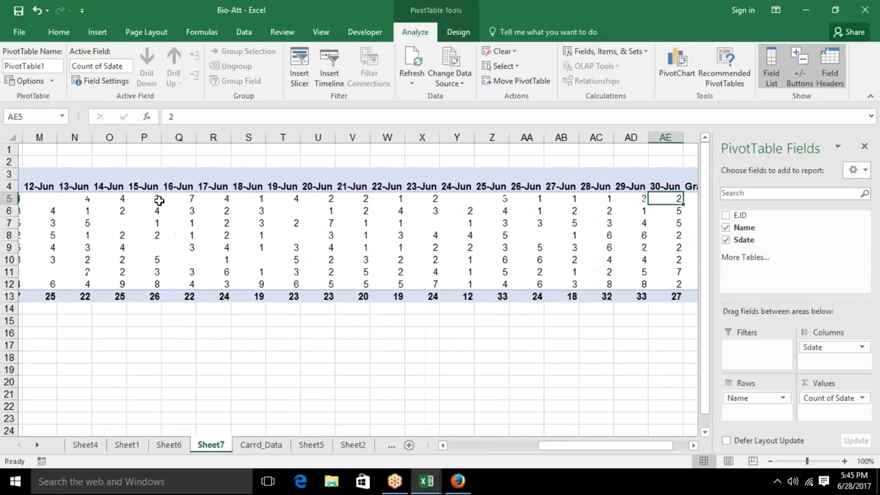
{"action": "key", "text": "Right"}
{"action": "key", "text": "Right"}
{"action": "key", "text": "Right"}
{"action": "key", "text": "Left"}
{"action": "key", "text": "Left"}
{"action": "key", "text": "Left"}
{"action": "key", "text": "Left"}
{"action": "key", "text": "Left"}
{"action": "key", "text": "Left"}
{"action": "key", "text": "Left"}
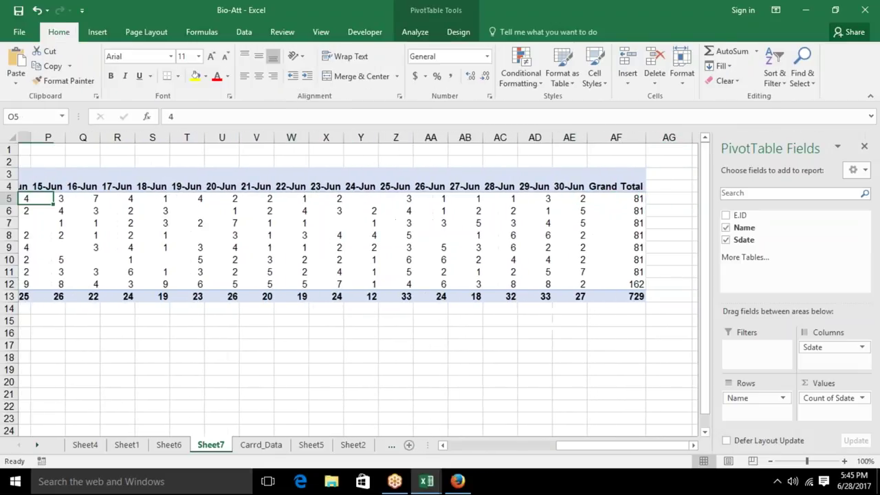
{"action": "key", "text": "Left"}
{"action": "key", "text": "Left"}
{"action": "key", "text": "Left"}
{"action": "key", "text": "Left"}
{"action": "key", "text": "Right"}
{"action": "key", "text": "Right"}
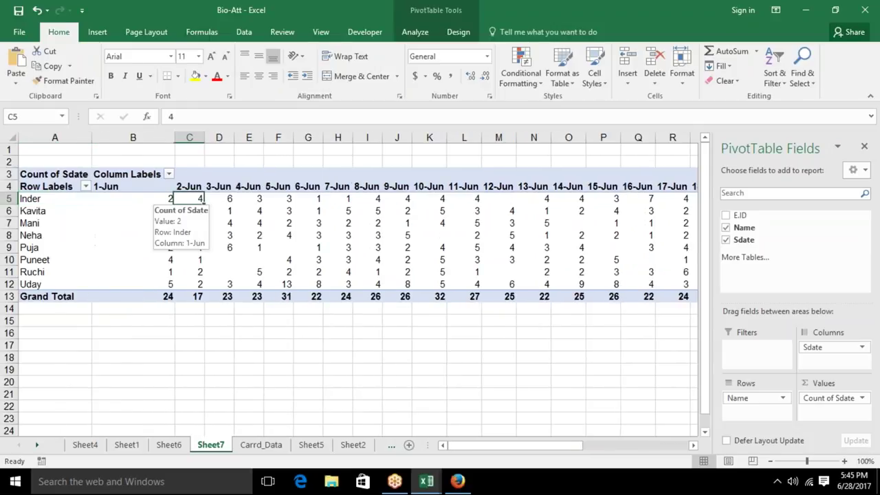
{"action": "key", "text": "Left"}
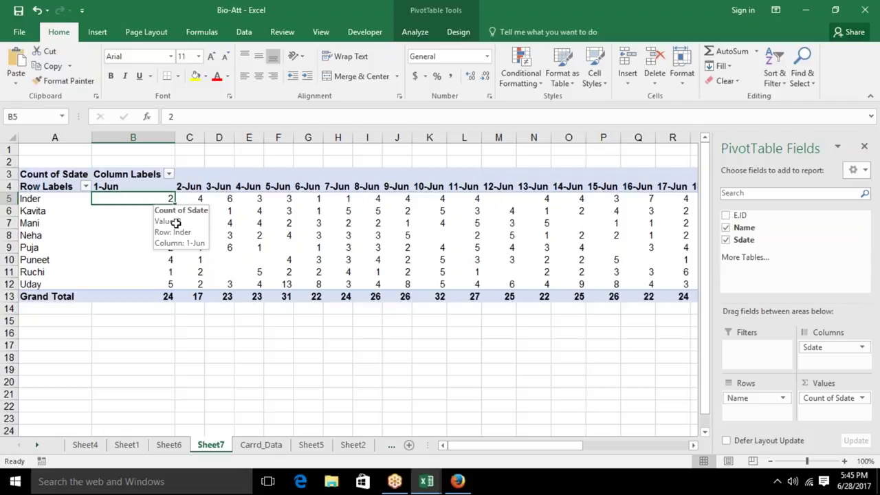
{"action": "left_click", "coordinate": [224, 254]}
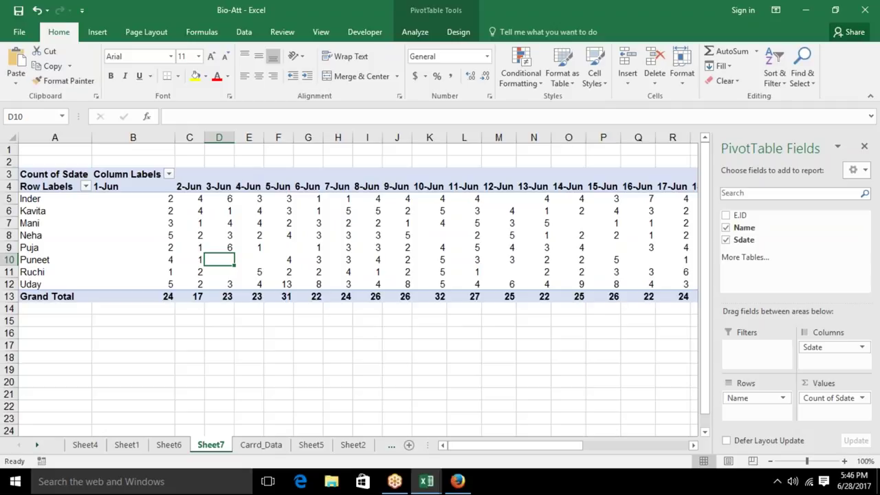
{"action": "key", "text": "Up"}
{"action": "key", "text": "Up"}
{"action": "key", "text": "Up"}
{"action": "key", "text": "Left"}
{"action": "key", "text": "Left"}
{"action": "key", "text": "Left"}
{"action": "left_click", "coordinate": [133, 199]}
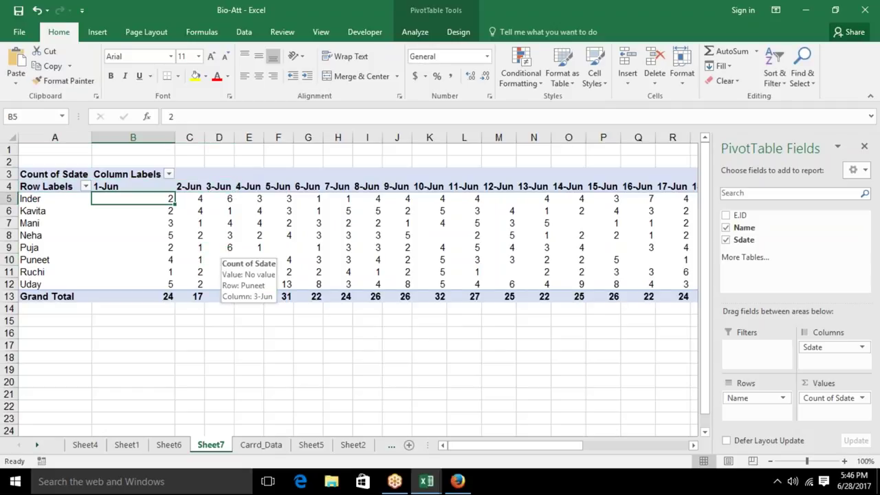
{"action": "left_click_drag", "start_coordinate": [133, 199], "coordinate": [509, 199]}
{"action": "left_click", "coordinate": [132, 211]}
{"action": "key", "text": "Down"}
{"action": "key", "text": "Down"}
{"action": "key", "text": "Down"}
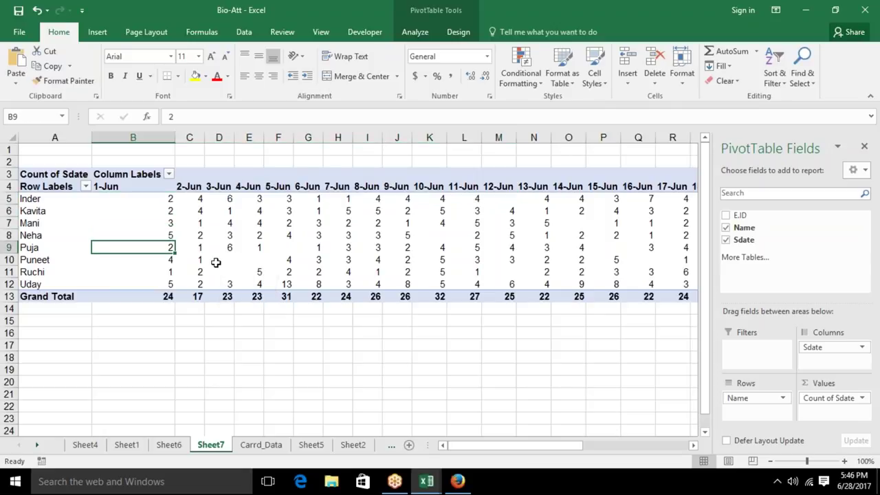
{"action": "left_click", "coordinate": [216, 262]}
Step: Set the PivotTable option For empty cells show to 0
{"action": "right_click", "coordinate": [217, 264]}
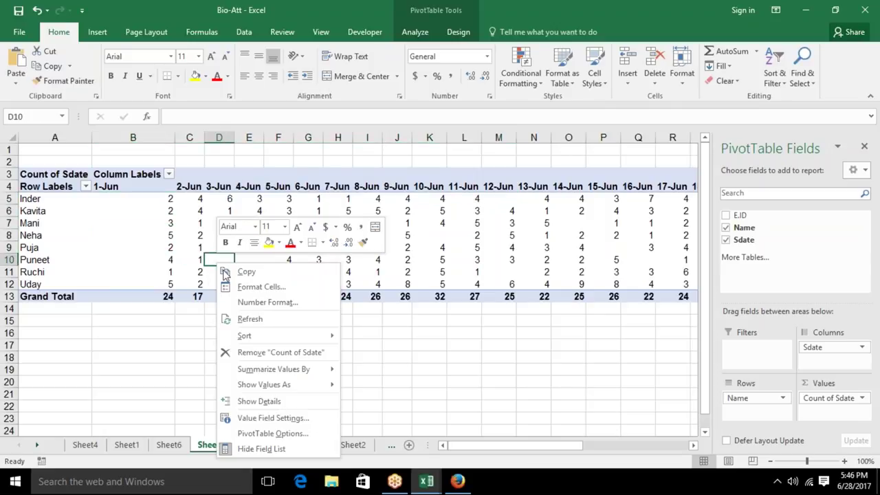
{"action": "left_click", "coordinate": [277, 438]}
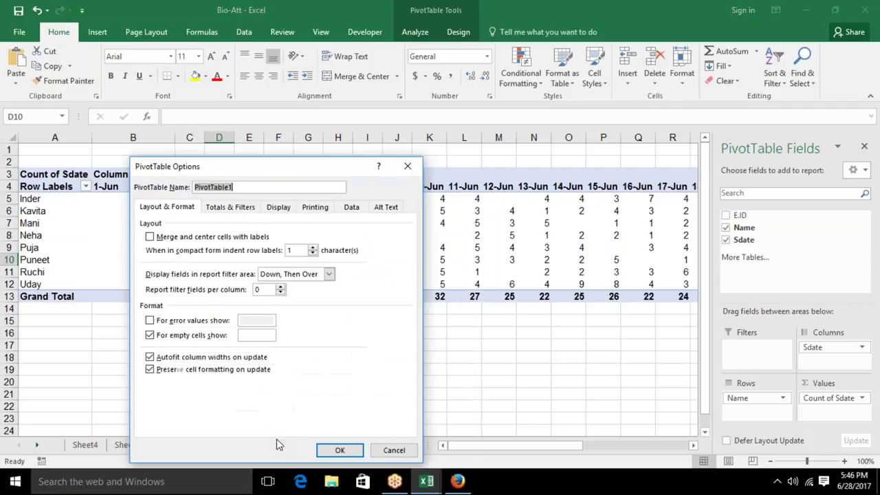
{"action": "left_click", "coordinate": [246, 335]}
{"action": "type", "text": "0"}
{"action": "key", "text": "Return"}
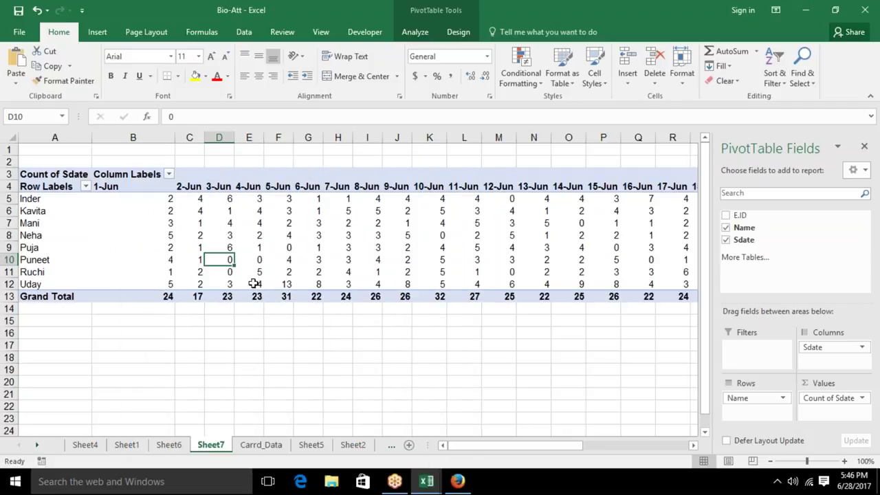
Step: Check the counts near B5, then create a new blank workbook with Ctrl+N
{"action": "mouse_move", "coordinate": [254, 284]}
{"action": "key", "text": "Up"}
{"action": "key", "text": "Up"}
{"action": "key", "text": "Up"}
{"action": "key", "text": "Up"}
{"action": "key", "text": "Up"}
{"action": "key", "text": "Left"}
{"action": "key", "text": "Left"}
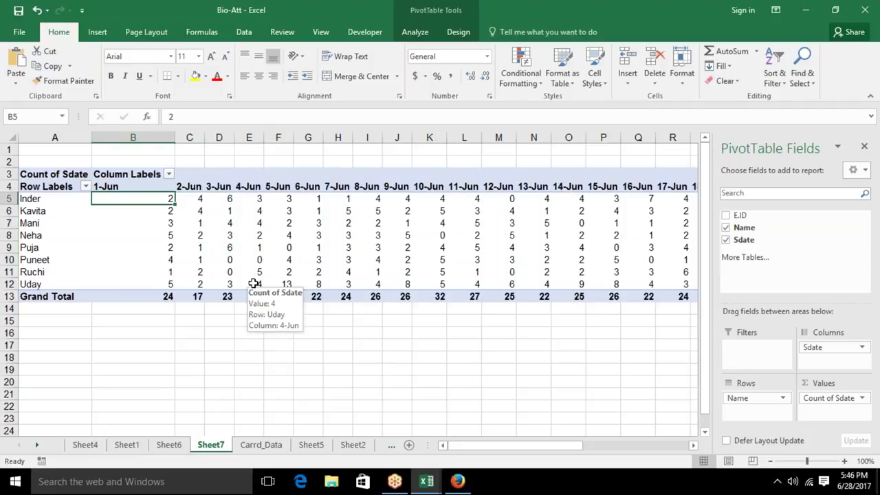
{"action": "key", "text": "ctrl+n"}
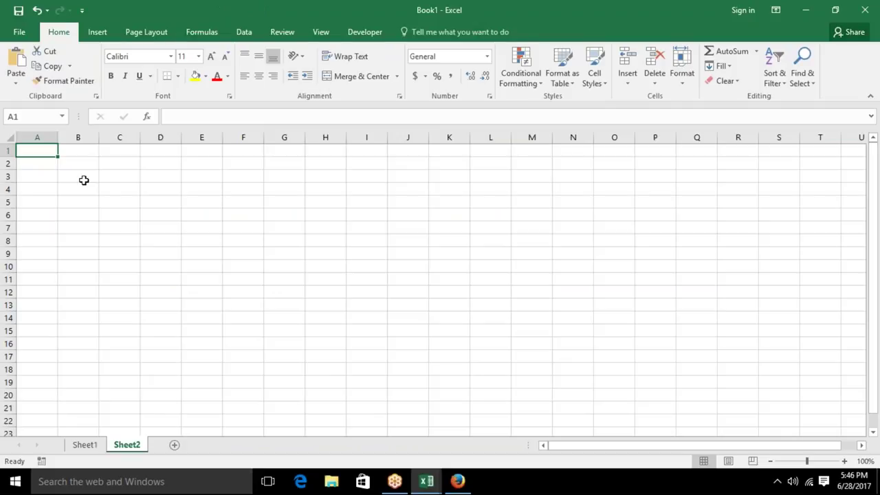
Step: Enter 52 in cell A1
{"action": "type", "text": "52"}
{"action": "key", "text": "Return"}
{"action": "key", "text": "Up"}
Step: Begin a custom format code "P"; for A1, then cancel without applying it
{"action": "left_click", "coordinate": [490, 98]}
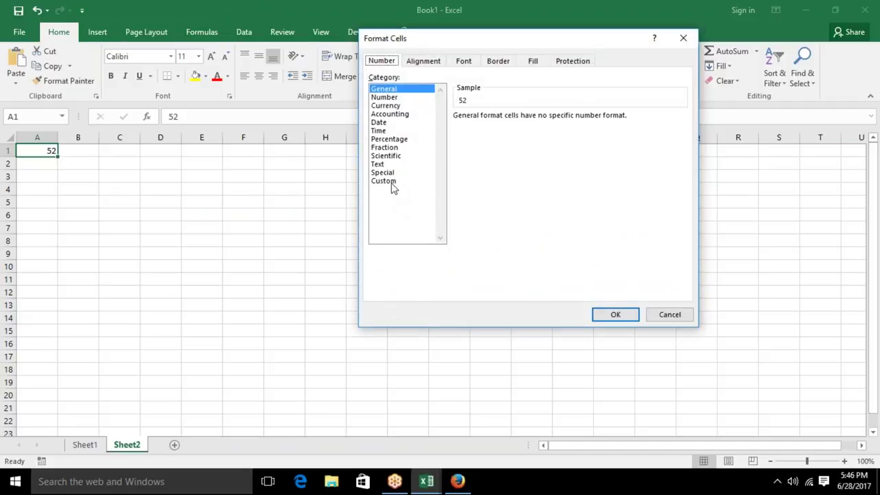
{"action": "left_click", "coordinate": [392, 182]}
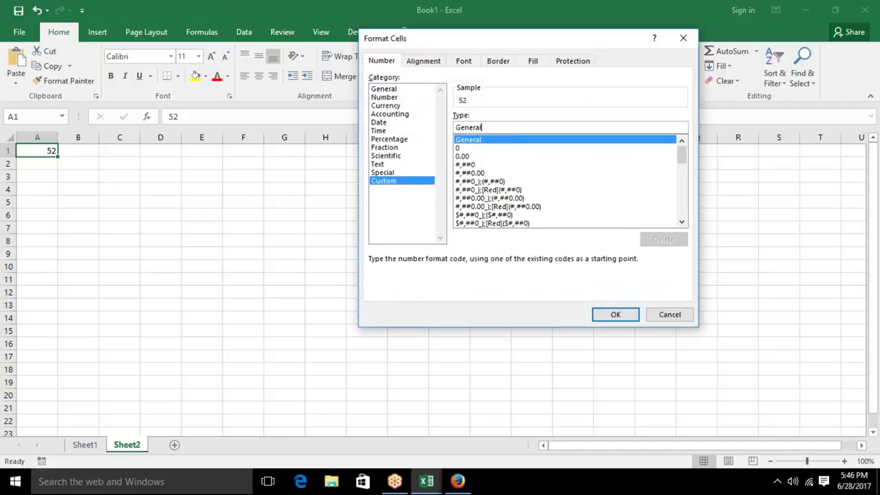
{"action": "left_click", "coordinate": [515, 128]}
{"action": "key", "text": "BackSpace"}
{"action": "key", "text": "BackSpace"}
{"action": "key", "text": "BackSpace"}
{"action": "key", "text": "BackSpace"}
{"action": "key", "text": "BackSpace"}
{"action": "key", "text": "BackSpace"}
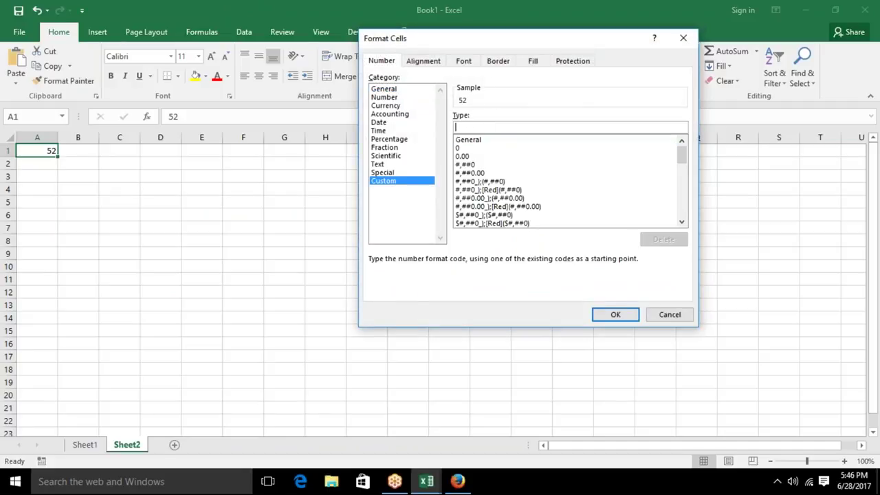
{"action": "type", "text": "\"P\""}
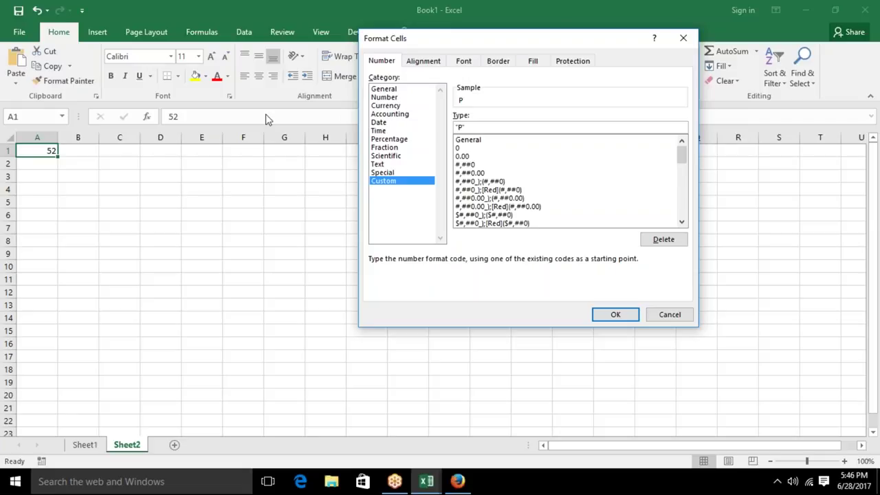
{"action": "type", "text": ";"}
{"action": "key", "text": "Escape"}
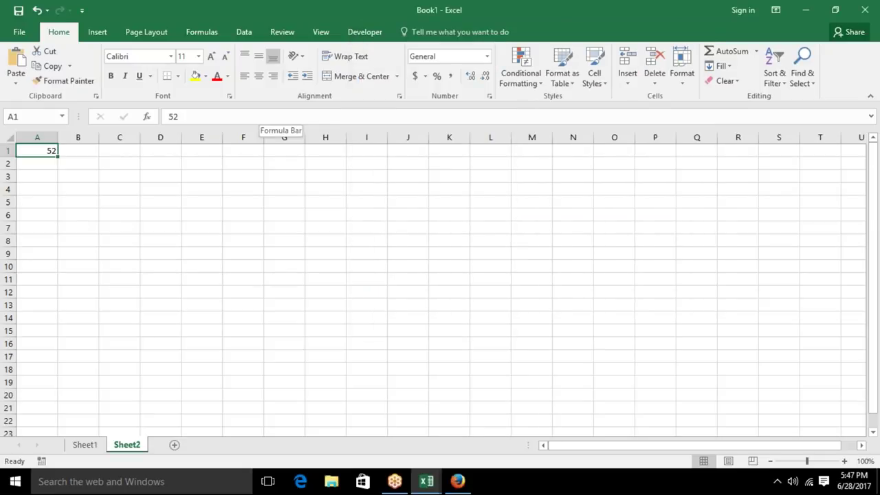
Step: Type the heading profit/loss in A1 and widen column A to fit
{"action": "type", "text": "F"}
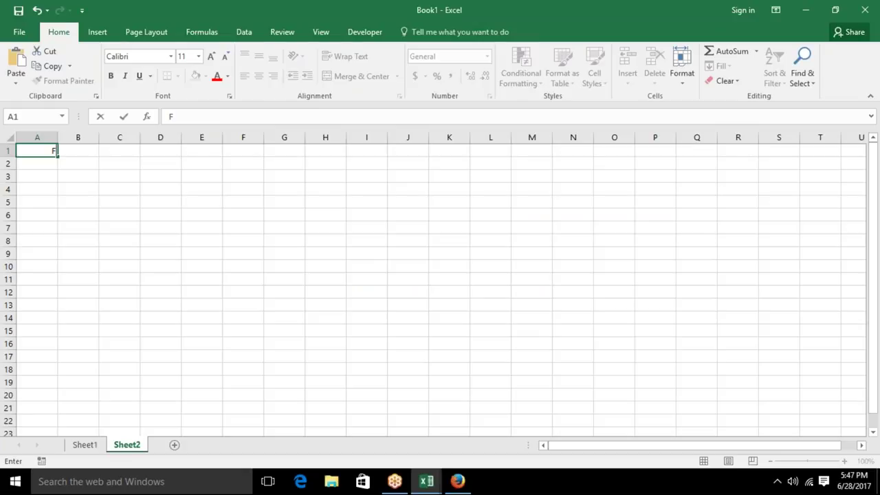
{"action": "key", "text": "BackSpace"}
{"action": "type", "text": "profit/loss"}
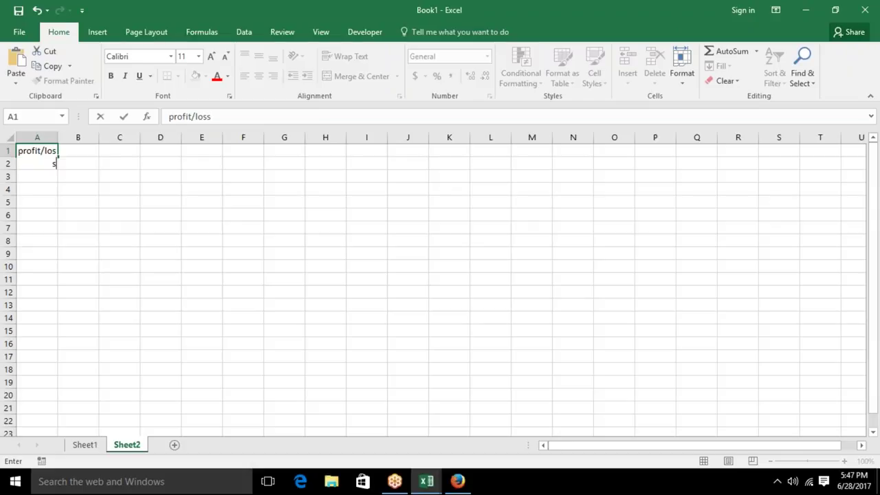
{"action": "left_click", "coordinate": [37, 176]}
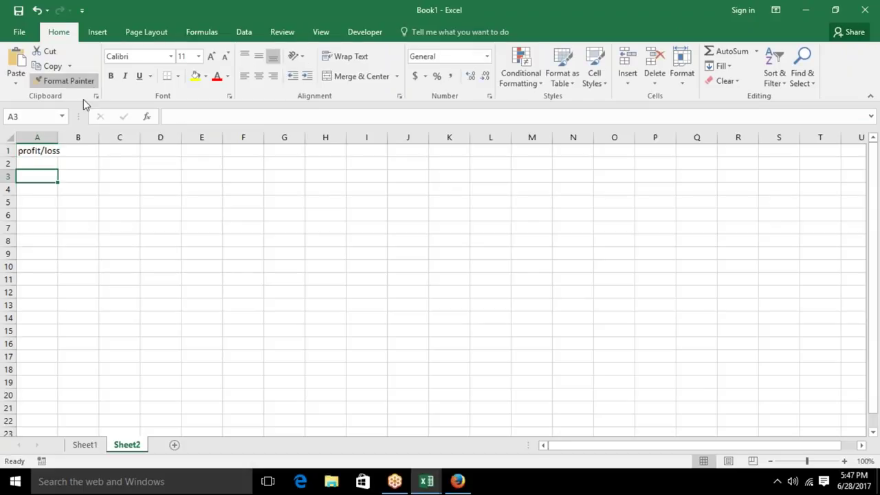
{"action": "double_click", "coordinate": [58, 137]}
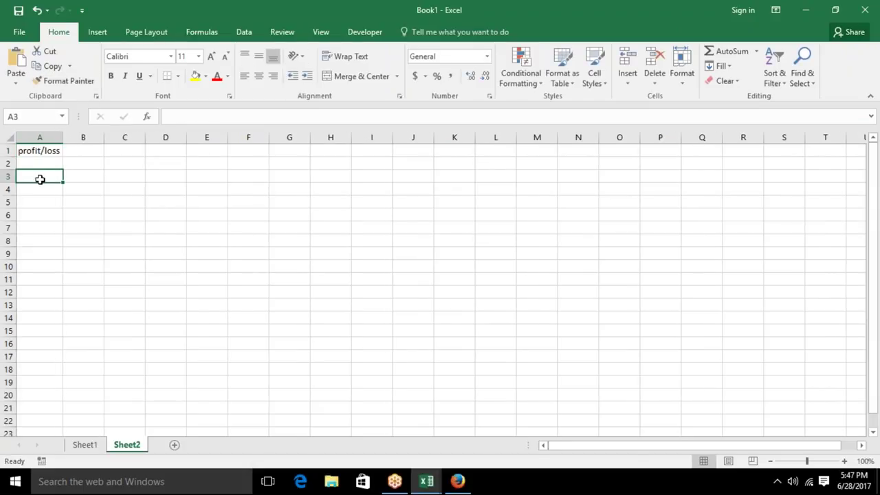
Step: Enter 85, 36, -85, 25, 95, 0 and 32 in A2:A8
{"action": "left_click", "coordinate": [42, 164]}
{"action": "type", "text": "85"}
{"action": "key", "text": "Return"}
{"action": "type", "text": "36"}
{"action": "key", "text": "Return"}
{"action": "type", "text": "-85"}
{"action": "key", "text": "Return"}
{"action": "type", "text": "25"}
{"action": "key", "text": "Return"}
{"action": "type", "text": "95"}
{"action": "key", "text": "Return"}
{"action": "type", "text": "0"}
{"action": "key", "text": "Return"}
{"action": "type", "text": "32"}
{"action": "key", "text": "Return"}
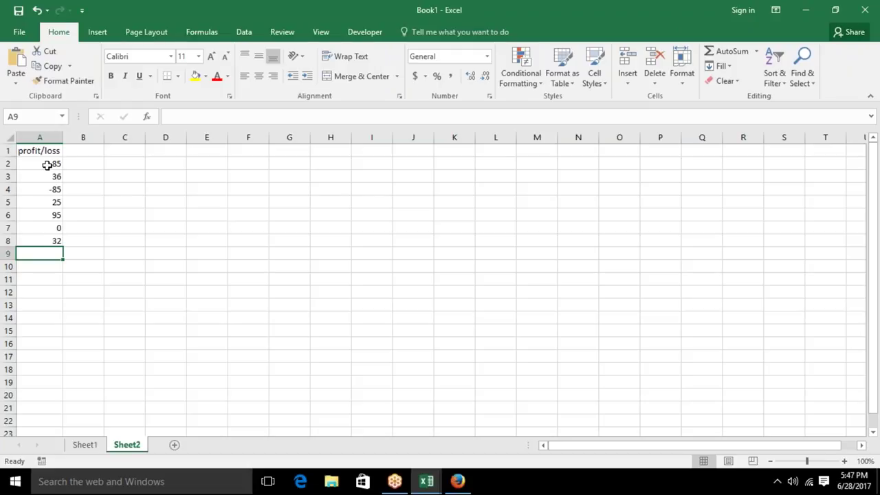
{"action": "left_click", "coordinate": [151, 171]}
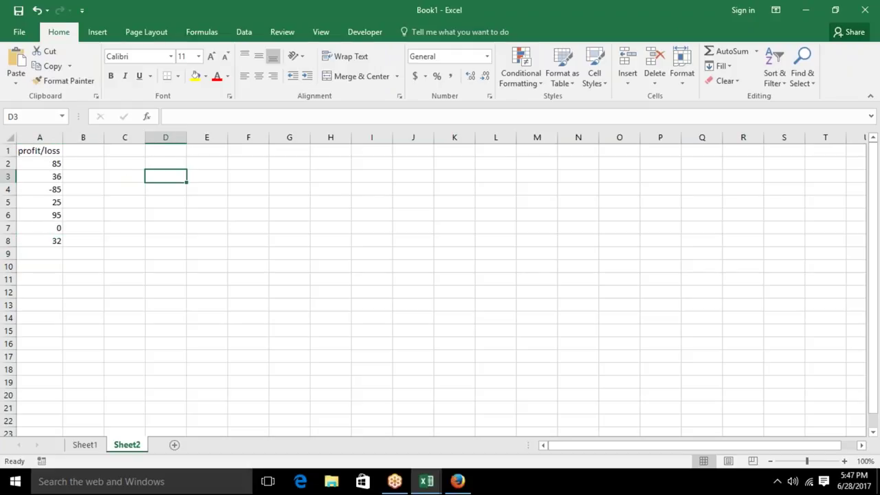
Step: Enter the first key row: >0 in D3 and Profit in E3
{"action": "type", "text": ">0"}
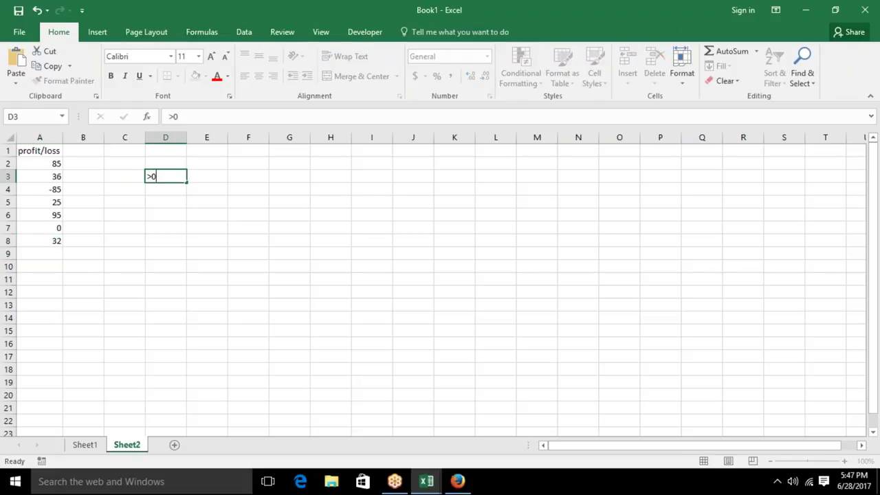
{"action": "key", "text": "Tab"}
{"action": "type", "text": "\"P"}
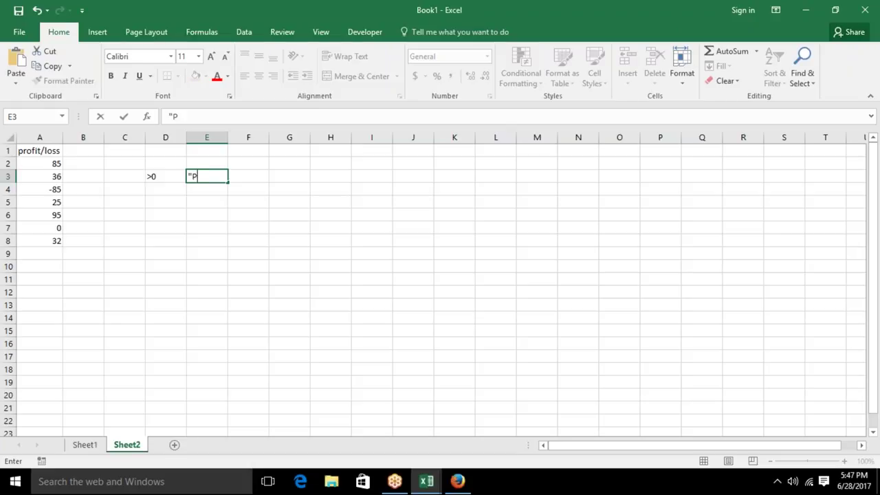
{"action": "key", "text": "BackSpace"}
{"action": "key", "text": "BackSpace"}
{"action": "type", "text": "Pr"}
{"action": "type", "text": "ofit"}
{"action": "key", "text": "ctrl+Return"}
{"action": "key", "text": "Return"}
Step: Add the second key row, <0 in D4 and Loss in E4, correcting the condition
{"action": "type", "text": "<"}
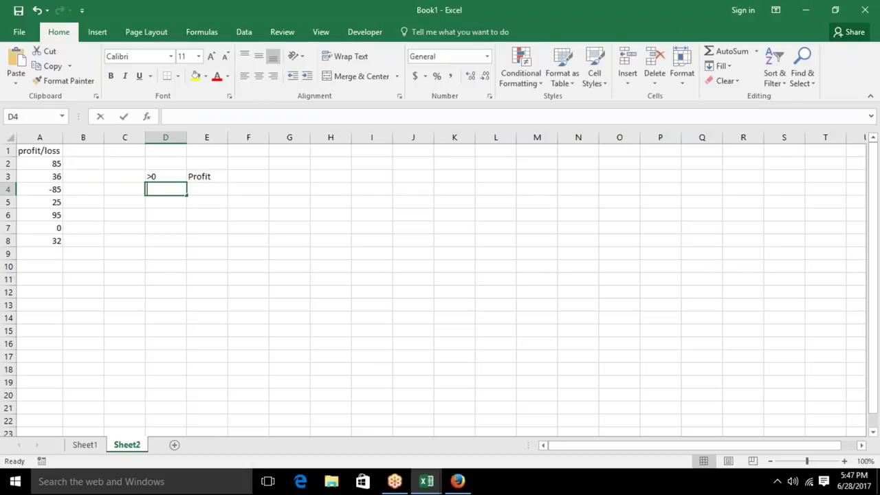
{"action": "key", "text": "Tab"}
{"action": "type", "text": "Loss"}
{"action": "key", "text": "Return"}
{"action": "key", "text": "F2"}
{"action": "key", "text": "Escape"}
{"action": "key", "text": "Up"}
{"action": "type", "text": "<0"}
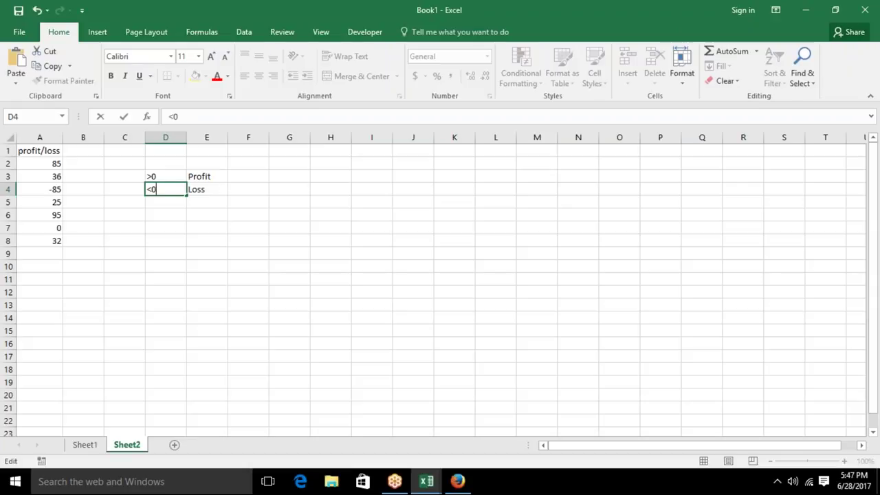
{"action": "key", "text": "Return"}
Step: Add the third key row, 0 in D5 and NPNL in E5, replacing the mistyped NU
{"action": "type", "text": "0"}
{"action": "key", "text": "Tab"}
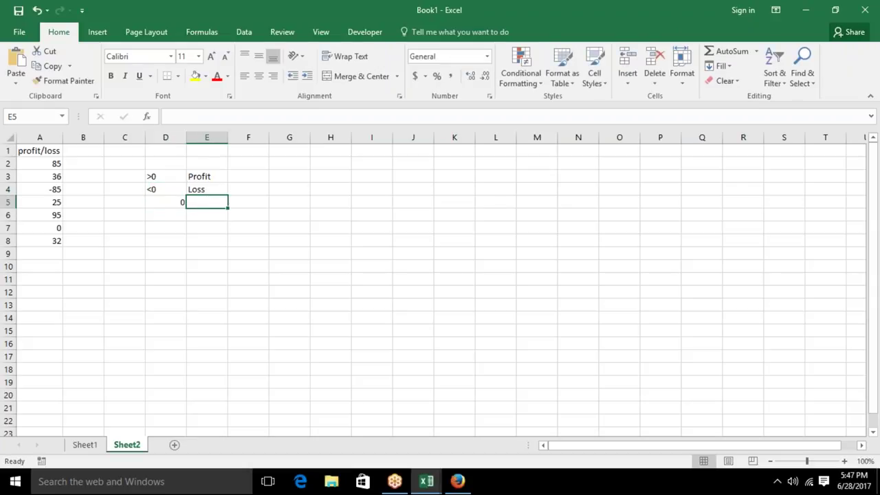
{"action": "type", "text": "NU"}
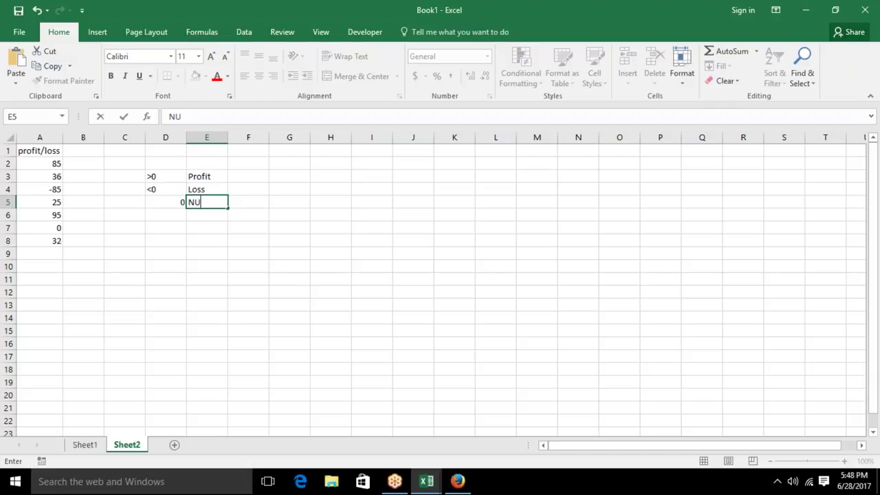
{"action": "key", "text": "Return"}
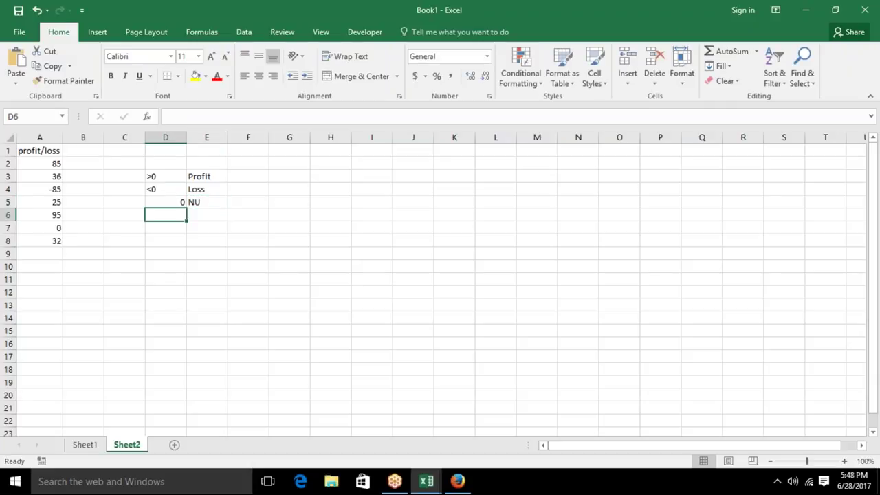
{"action": "left_click", "coordinate": [165, 203]}
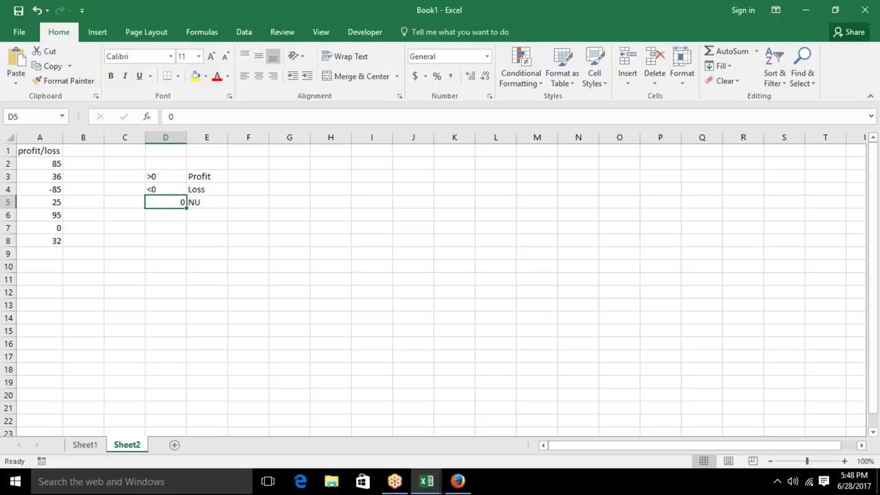
{"action": "left_click", "coordinate": [206, 202]}
{"action": "key", "text": "Delete"}
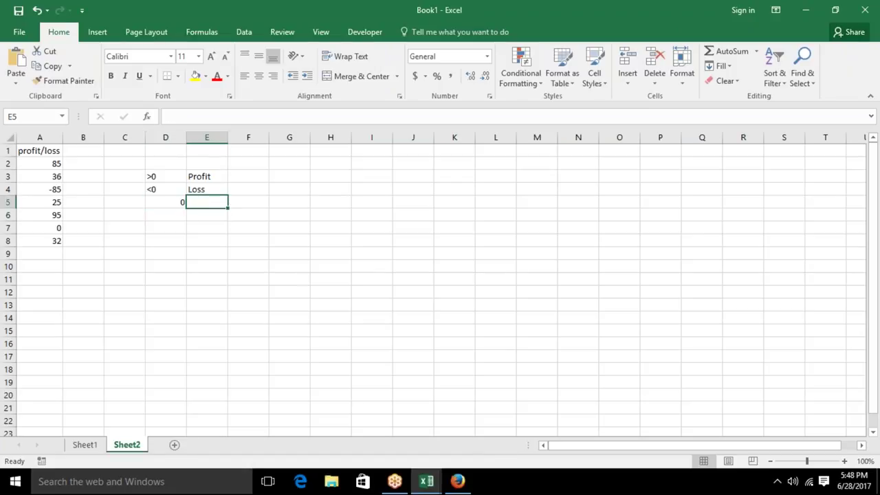
{"action": "type", "text": "NPNL"}
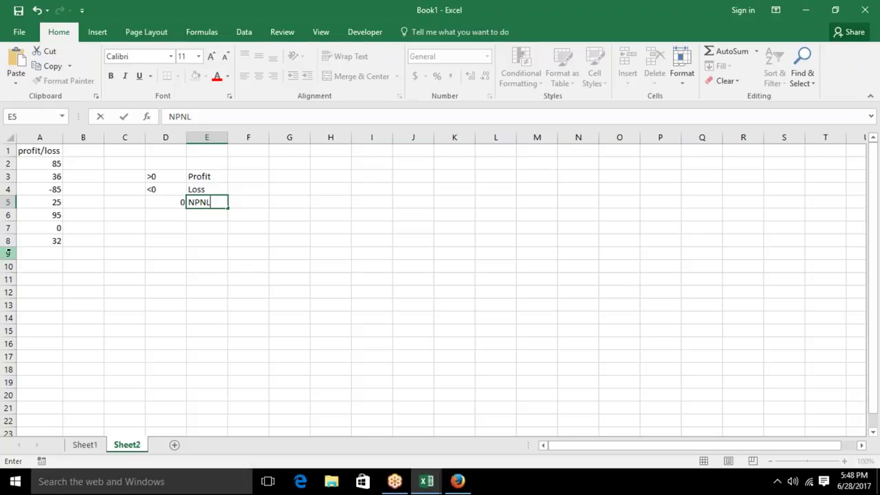
{"action": "left_click", "coordinate": [48, 249]}
Step: Replace the value 25 in A5 with the text NA
{"action": "left_click", "coordinate": [48, 209]}
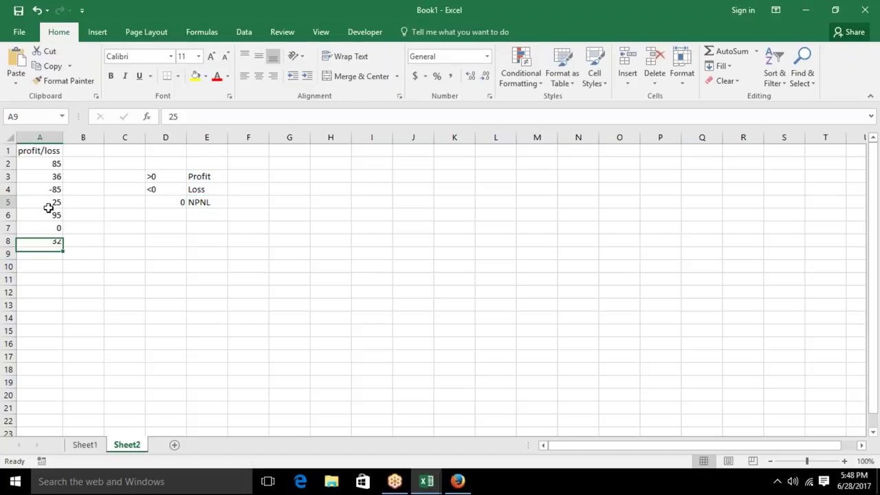
{"action": "key", "text": "Delete"}
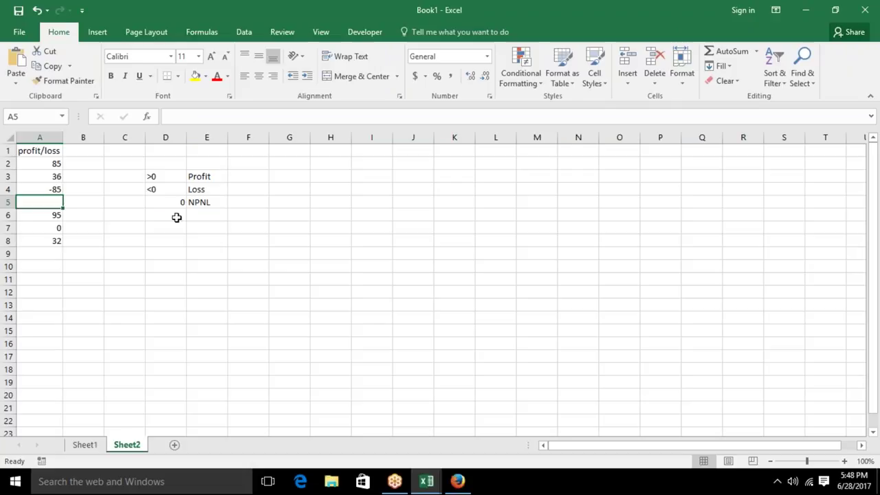
{"action": "left_click", "coordinate": [178, 217]}
{"action": "left_click", "coordinate": [41, 200]}
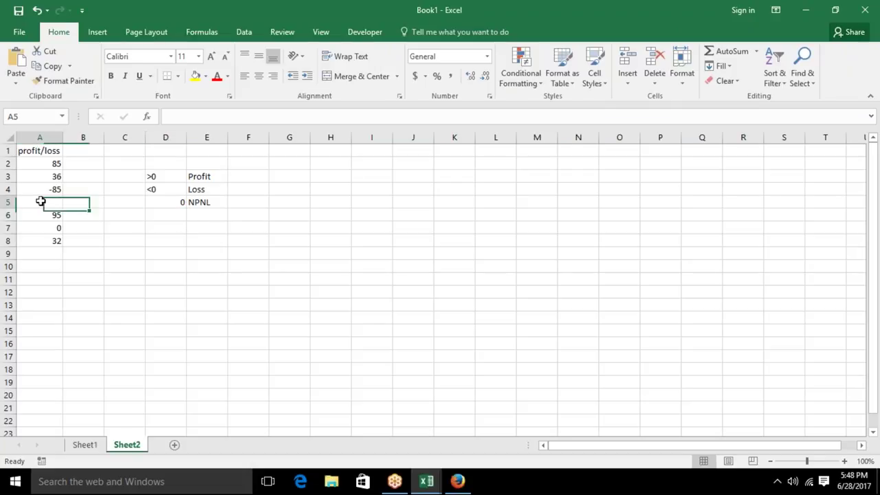
{"action": "type", "text": "NA"}
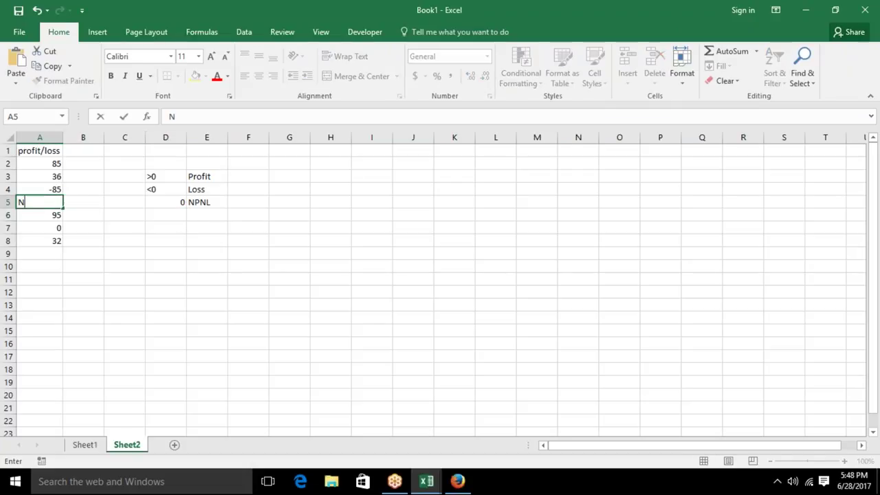
{"action": "left_click", "coordinate": [72, 203]}
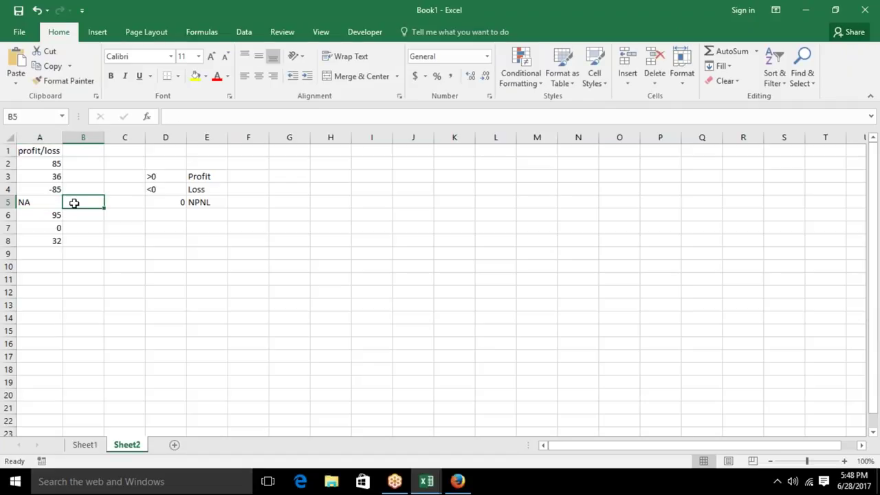
Step: Add a fourth key row mapping NA in D6 to NU in E6
{"action": "left_click", "coordinate": [162, 220]}
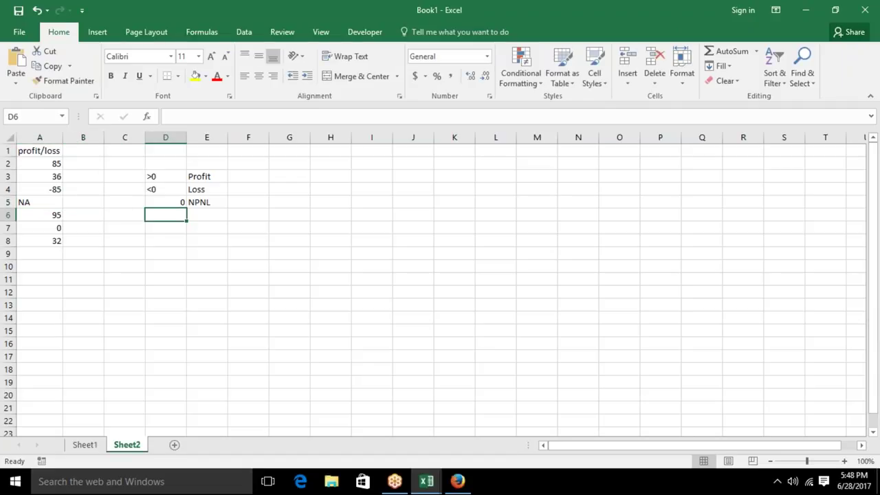
{"action": "type", "text": "NA"}
{"action": "key", "text": "Tab"}
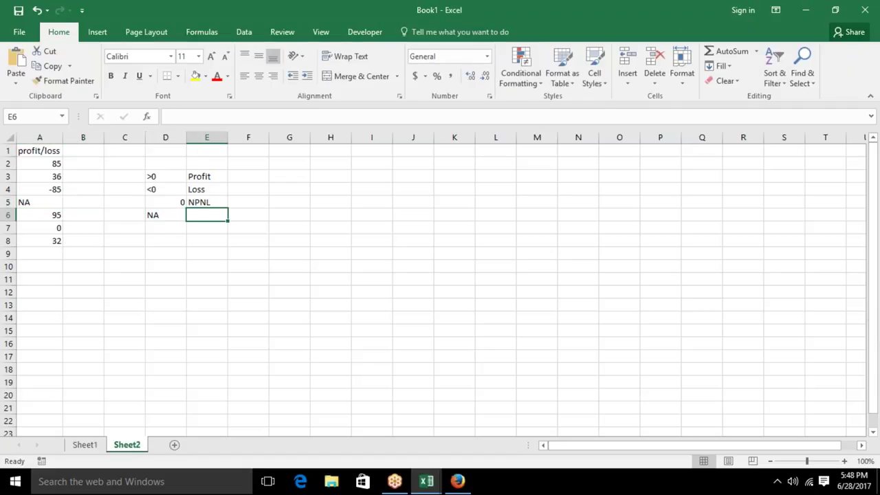
{"action": "type", "text": "U"}
{"action": "key", "text": "BackSpace"}
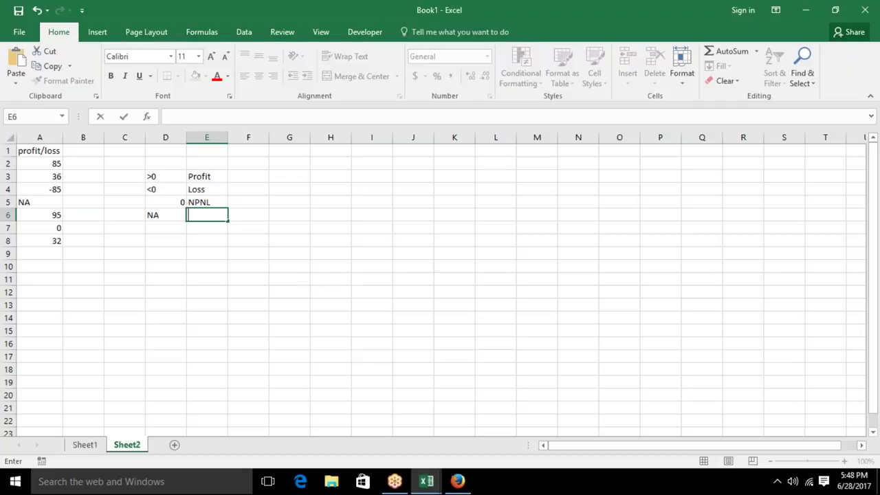
{"action": "type", "text": "NU"}
{"action": "key", "text": "Return"}
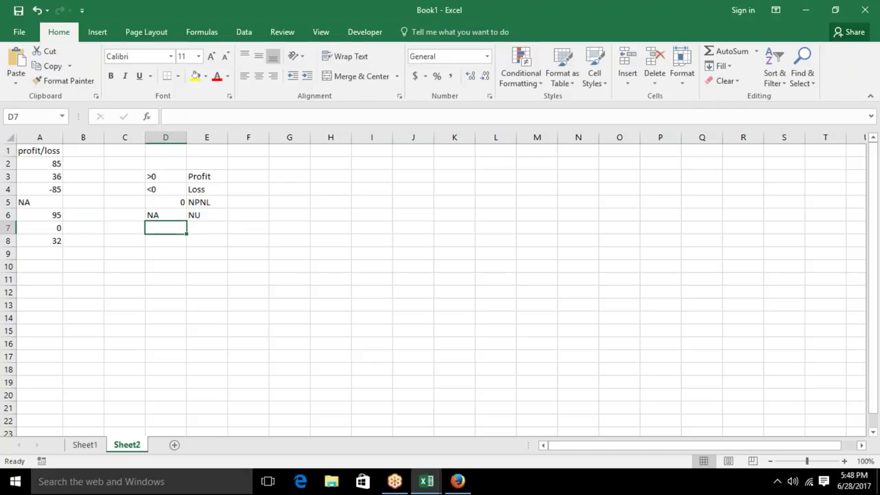
{"action": "left_click_drag", "start_coordinate": [49, 165], "coordinate": [56, 242]}
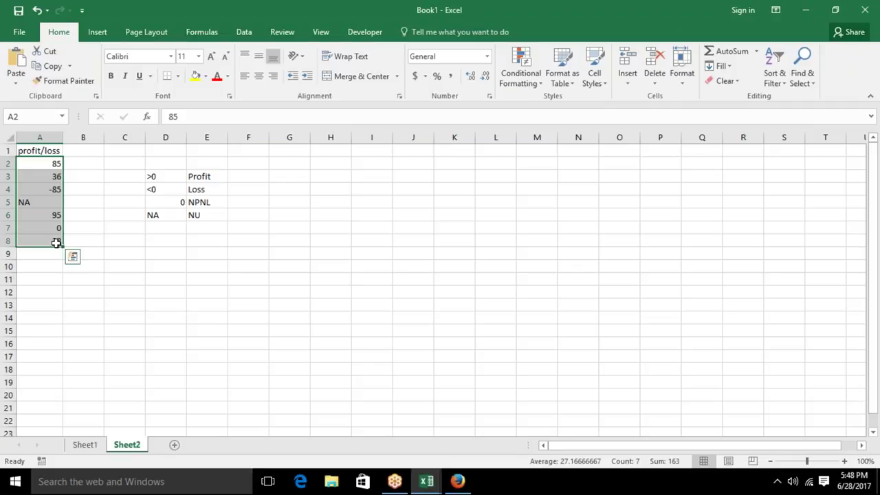
Step: Apply the custom number format "Profit";"Loss";"NPNL";"NU" to A2:A8
{"action": "left_click", "coordinate": [490, 97]}
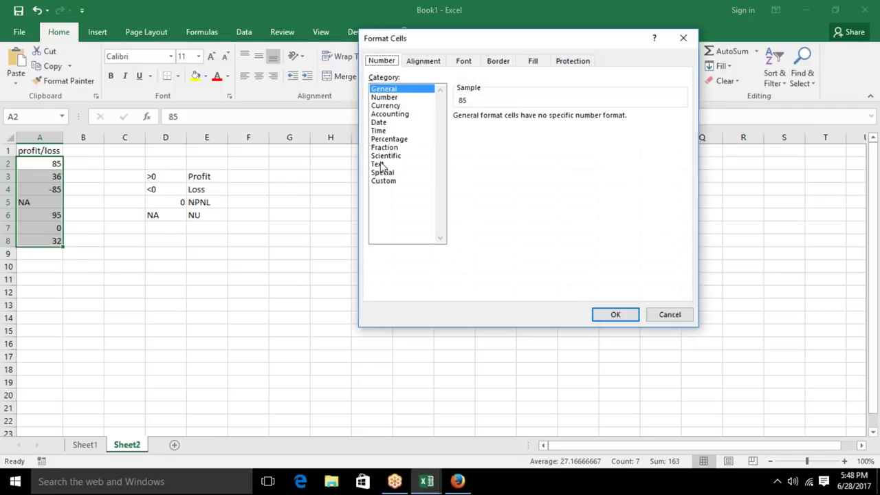
{"action": "left_click", "coordinate": [383, 180]}
{"action": "left_click", "coordinate": [502, 127]}
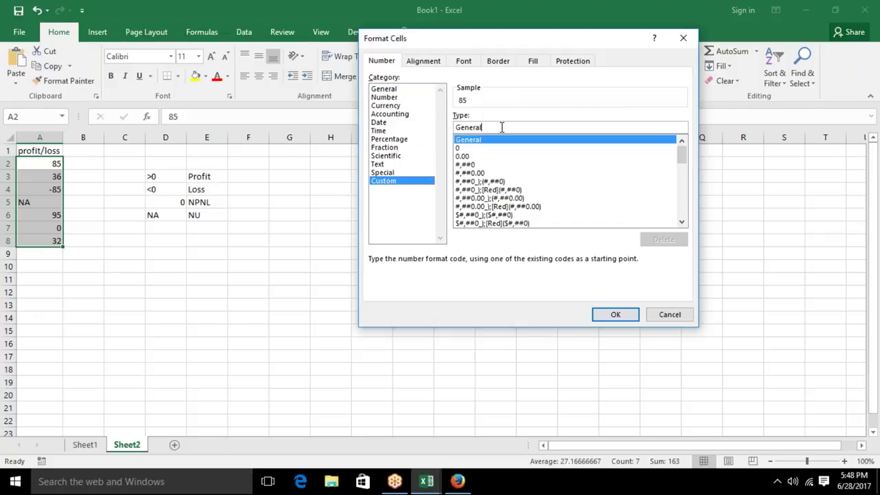
{"action": "key", "text": "BackSpace"}
{"action": "key", "text": "BackSpace"}
{"action": "key", "text": "BackSpace"}
{"action": "key", "text": "BackSpace"}
{"action": "key", "text": "BackSpace"}
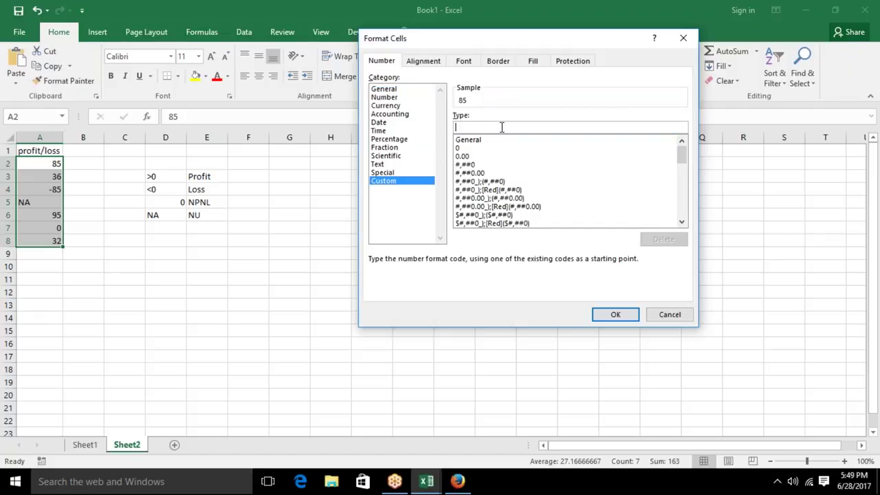
{"action": "type", "text": "["}
{"action": "type", "text": "Pr"}
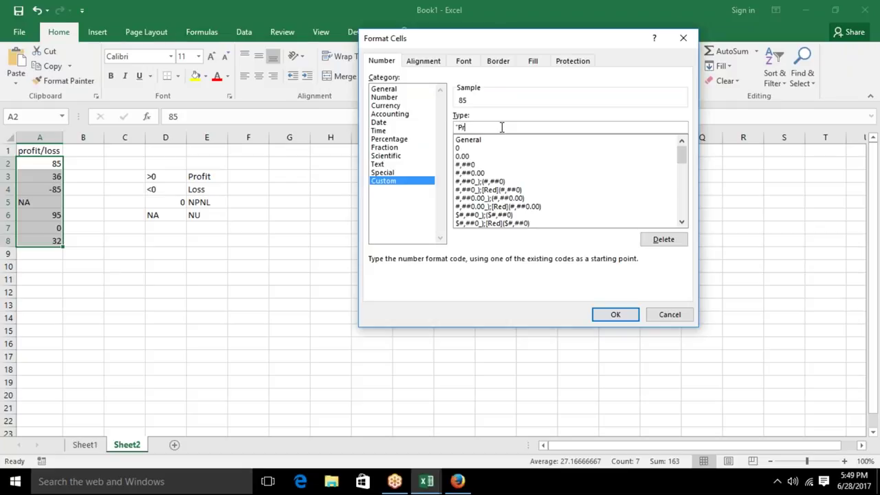
{"action": "type", "text": "p"}
{"action": "key", "text": "BackSpace"}
{"action": "key", "text": "BackSpace"}
{"action": "type", "text": "rofit\""}
{"action": "type", "text": ";\"Loss"}
{"action": "type", "text": "\""}
{"action": "type", "text": ";"}
{"action": "type", "text": "\"NPNL\""}
{"action": "type", "text": ";\"NU"}
{"action": "type", "text": "\""}
{"action": "left_click", "coordinate": [615, 311]}
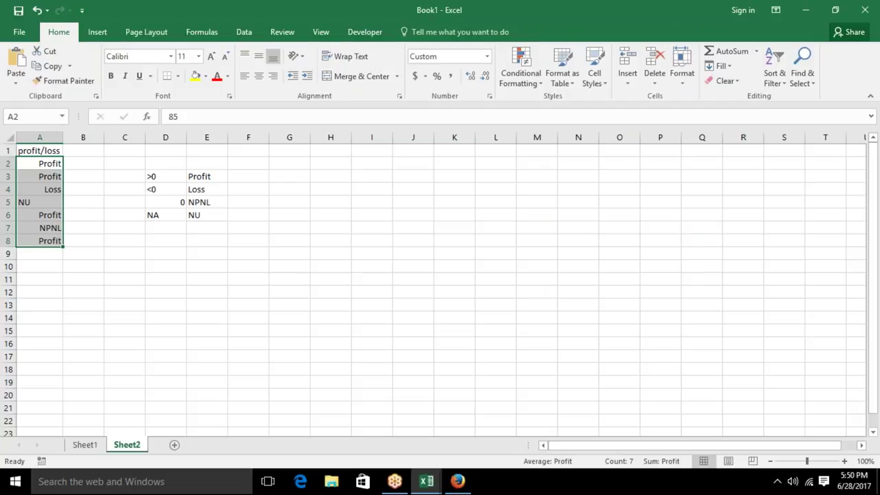
{"action": "key", "text": "Return"}
{"action": "key", "text": "Return"}
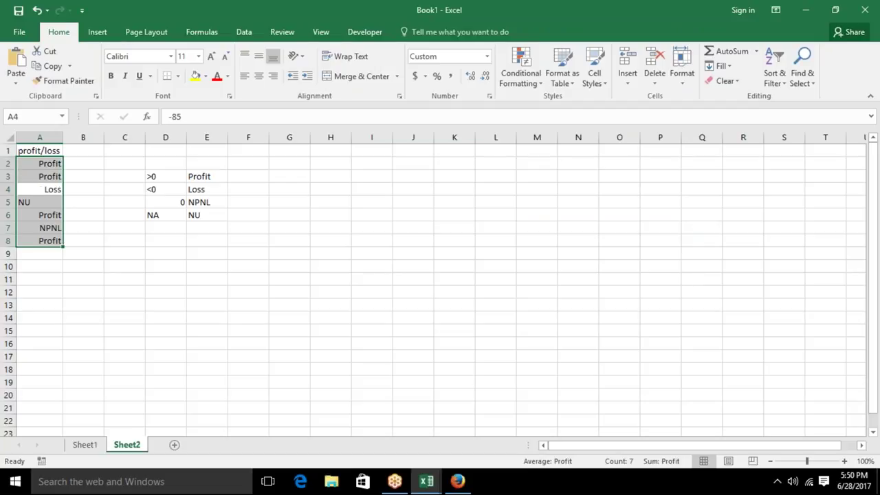
{"action": "key", "text": "alt+Tab"}
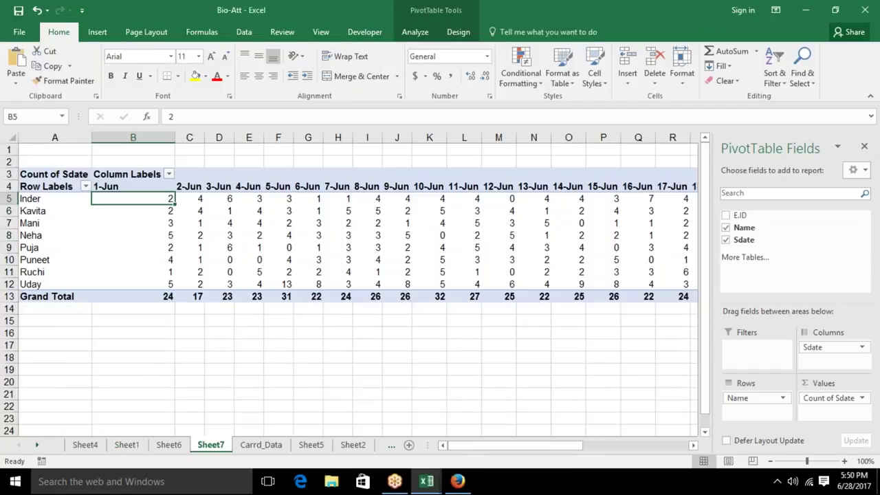
Step: Give the selected attendance PivotTable counts the custom format "P";;"A"
{"action": "mouse_move", "coordinate": [133, 199]}
{"action": "left_mouse_down"}
{"action": "mouse_move", "coordinate": [609, 260]}
{"action": "mouse_move", "coordinate": [609, 290]}
{"action": "left_mouse_up"}
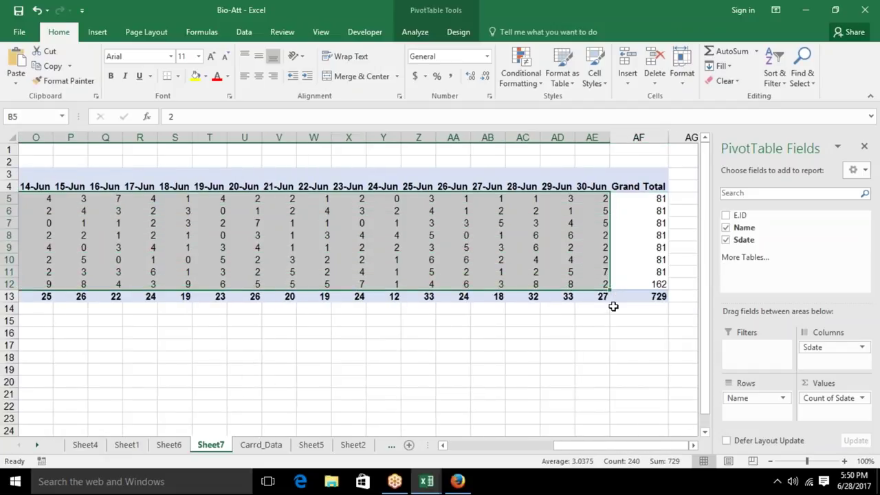
{"action": "right_click", "coordinate": [583, 252]}
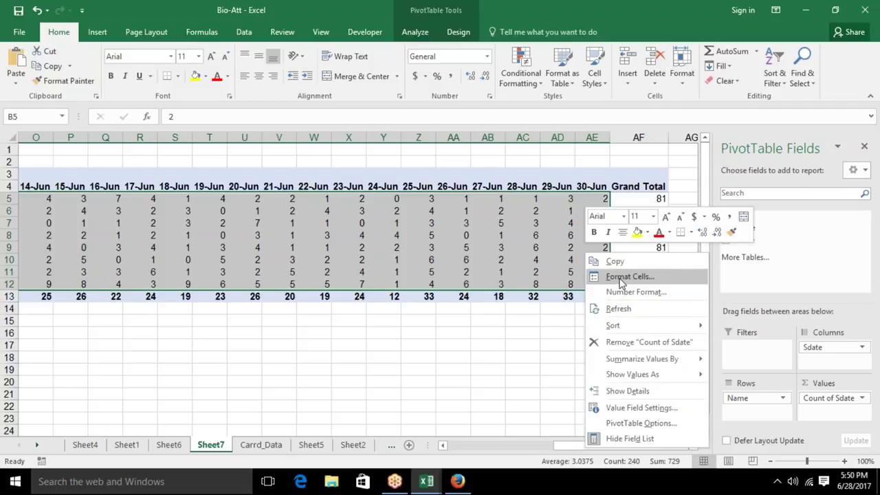
{"action": "left_click", "coordinate": [621, 282]}
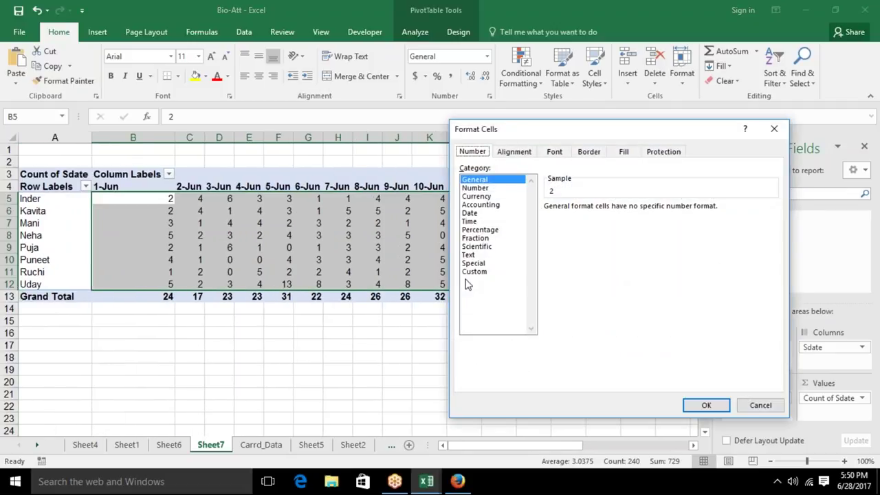
{"action": "left_click", "coordinate": [471, 274]}
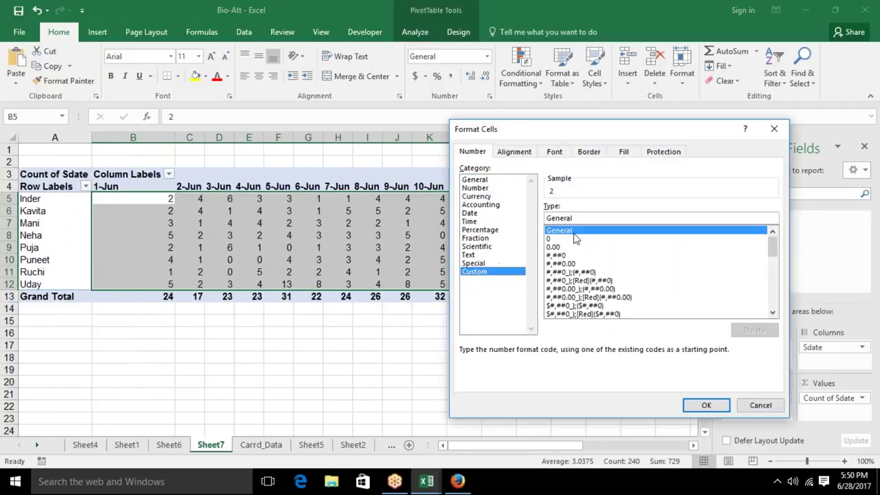
{"action": "key", "text": "BackSpace"}
{"action": "key", "text": "BackSpace"}
{"action": "key", "text": "BackSpace"}
{"action": "key", "text": "BackSpace"}
{"action": "key", "text": "BackSpace"}
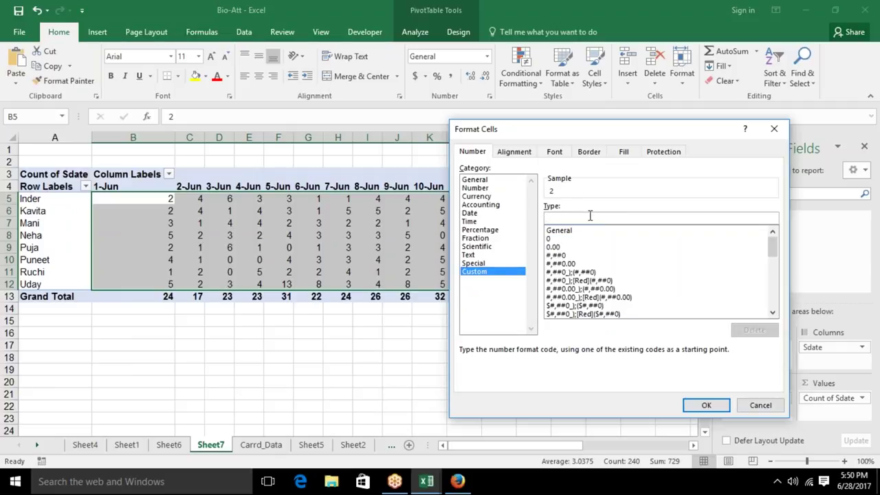
{"action": "type", "text": "\"P\""}
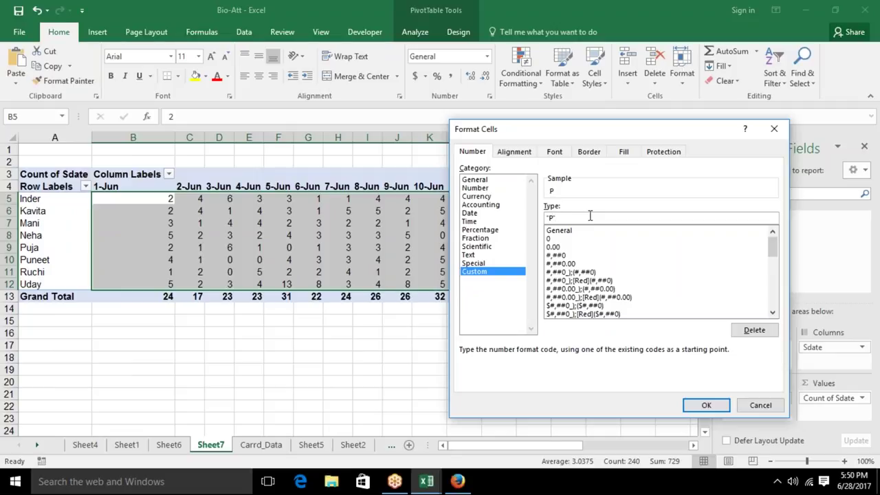
{"action": "type", "text": ";"}
{"action": "type", "text": ";"}
{"action": "type", "text": "\"A\""}
{"action": "left_click", "coordinate": [706, 405]}
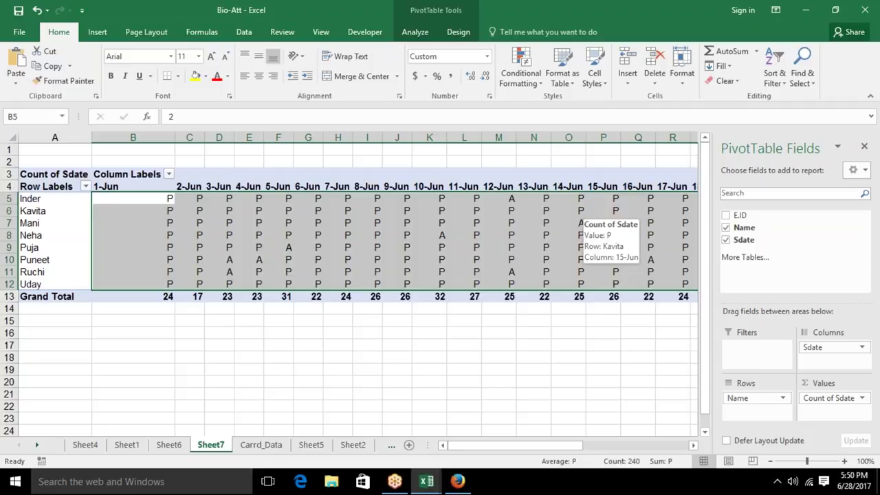
{"action": "left_click", "coordinate": [189, 199]}
{"action": "mouse_move", "coordinate": [599, 211]}
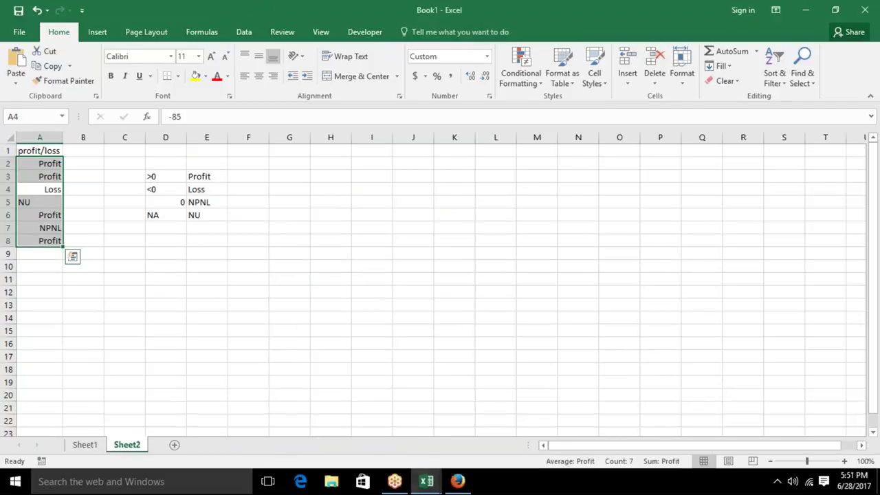
Step: Replace the old browser query with a Google search for 'custom format in excel'
{"action": "left_click", "coordinate": [458, 482]}
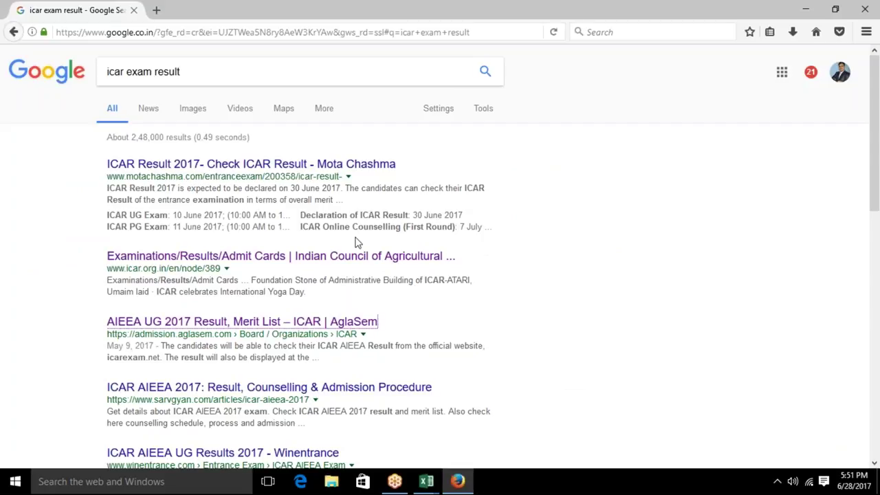
{"action": "left_click", "coordinate": [210, 81]}
{"action": "key", "text": "ctrl+a"}
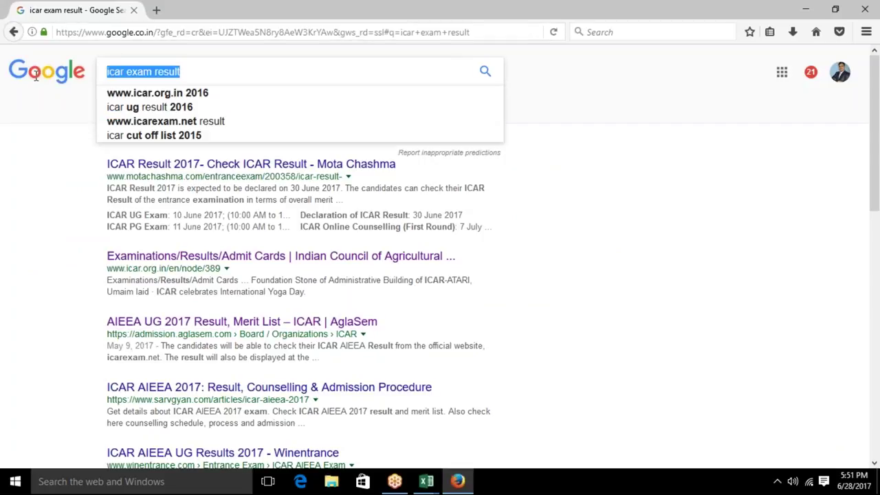
{"action": "key", "text": "BackSpace"}
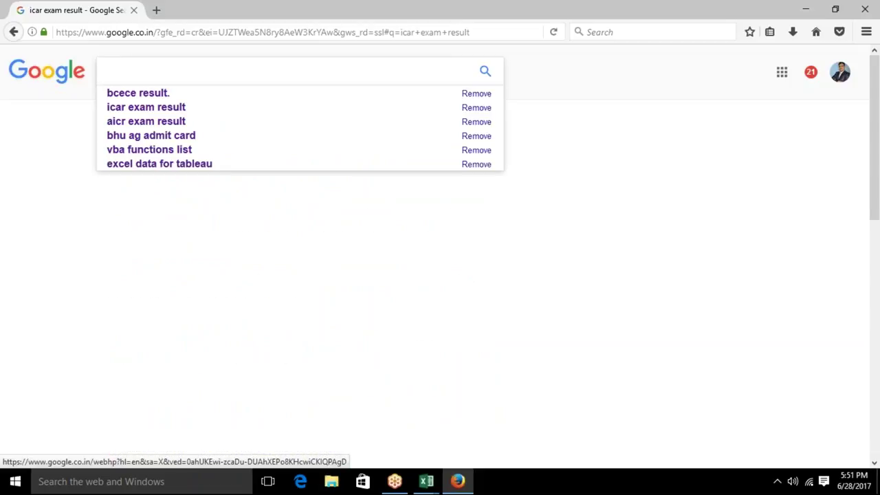
{"action": "type", "text": "custom for"}
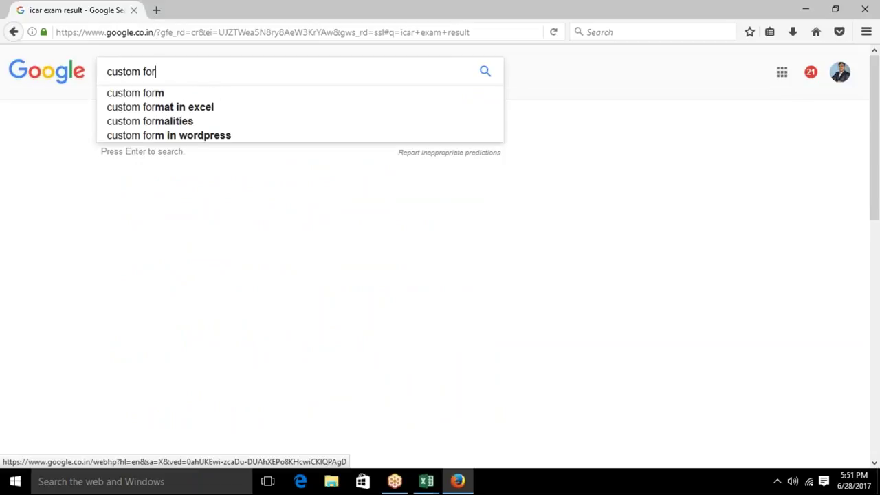
{"action": "key", "text": "Down"}
{"action": "key", "text": "Down"}
{"action": "key", "text": "Return"}
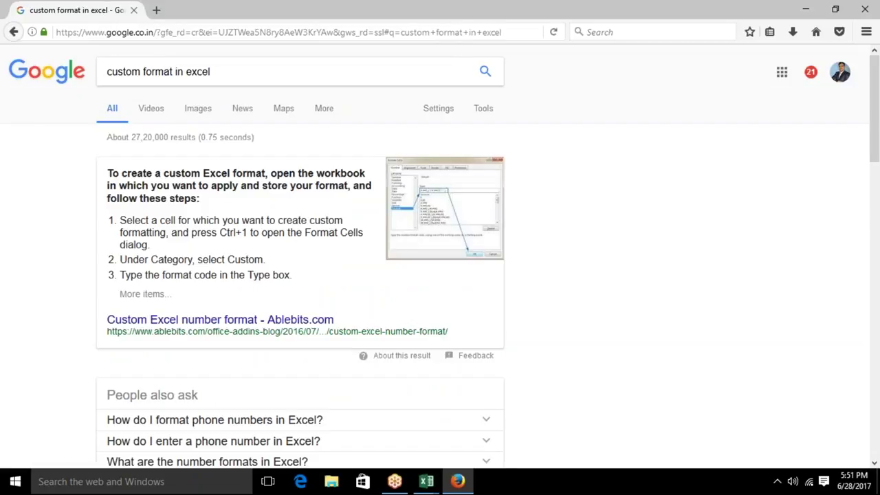
Step: Open the Office Support article on creating a custom number format from the results
{"action": "scroll", "coordinate": [440, 256], "scroll_direction": "down", "scroll_amount": 2}
{"action": "scroll", "coordinate": [440, 256], "scroll_direction": "down", "scroll_amount": 2}
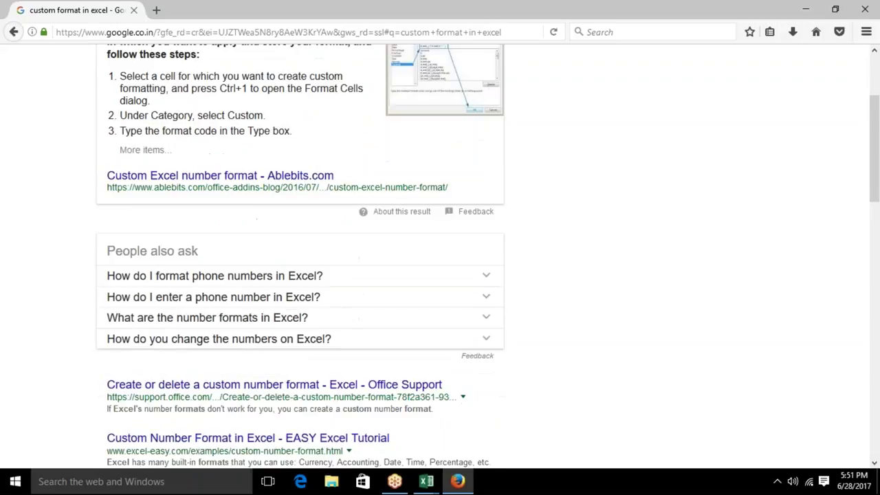
{"action": "scroll", "coordinate": [440, 256], "scroll_direction": "down", "scroll_amount": 2}
{"action": "scroll", "coordinate": [440, 256], "scroll_direction": "down", "scroll_amount": 1}
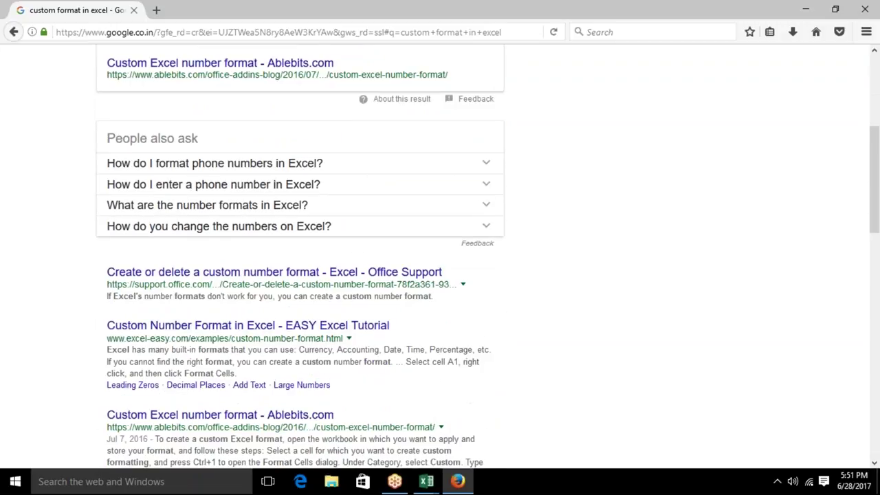
{"action": "left_click", "coordinate": [161, 275]}
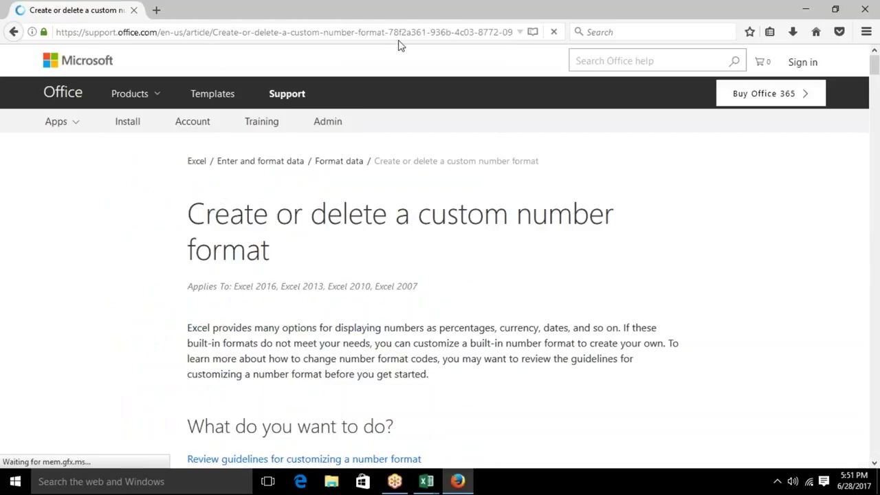
Step: Select the support article's web address and scroll through its custom format guidance
{"action": "key", "text": "ctrl+l"}
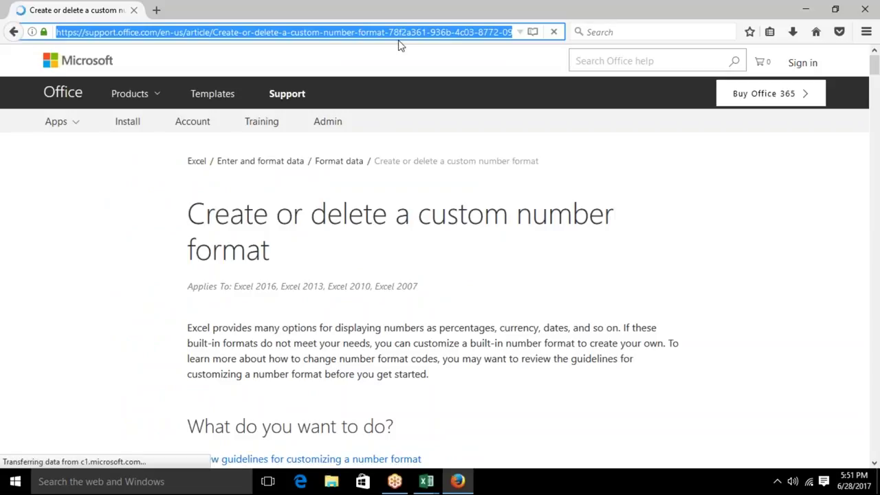
{"action": "left_click_drag", "start_coordinate": [875, 64], "coordinate": [875, 134]}
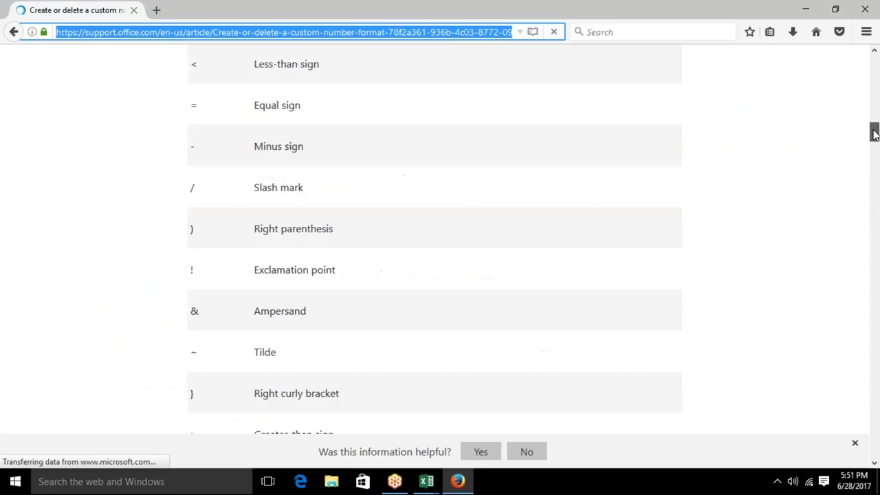
{"action": "left_click_drag", "start_coordinate": [875, 134], "coordinate": [875, 392]}
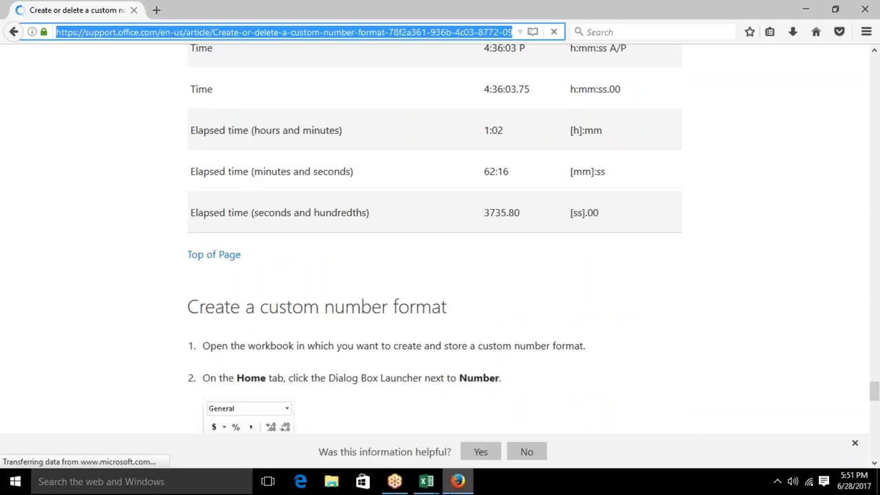
Step: Open the IPT-Jan workbook from the recent files list in Book1
{"action": "mouse_move", "coordinate": [426, 481]}
{"action": "left_click", "coordinate": [376, 418]}
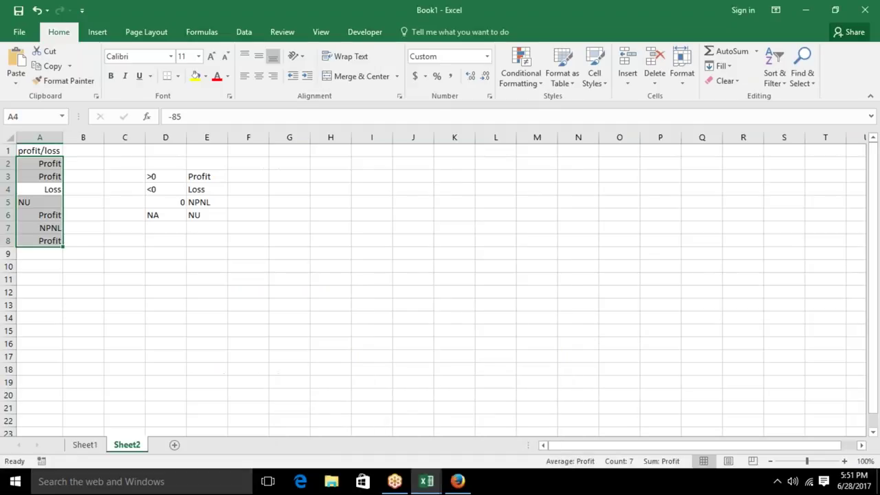
{"action": "left_click", "coordinate": [17, 34]}
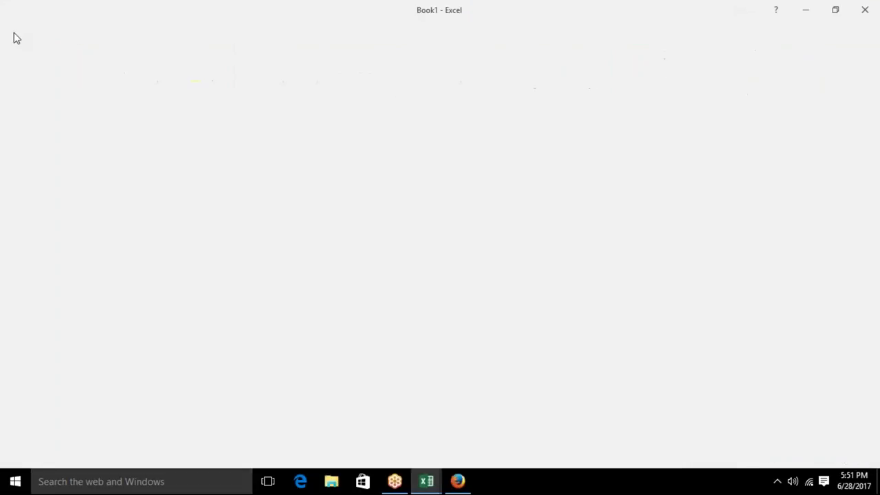
{"action": "left_click", "coordinate": [47, 118]}
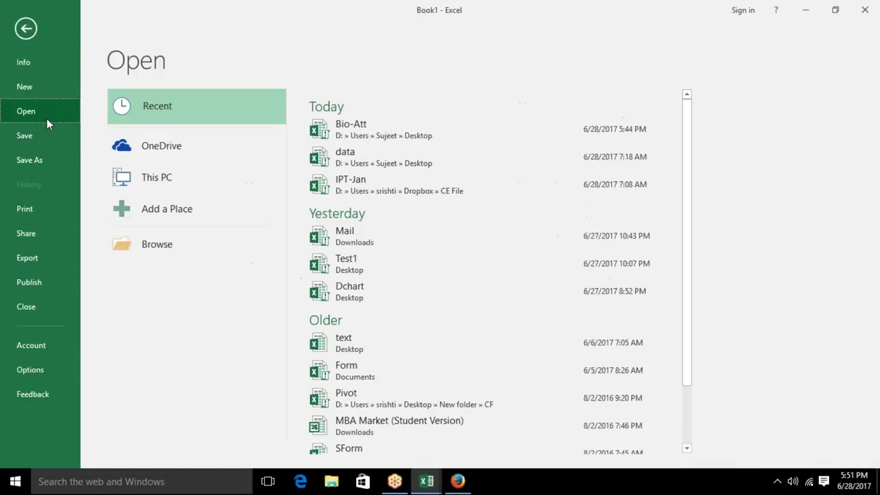
{"action": "left_click", "coordinate": [333, 180]}
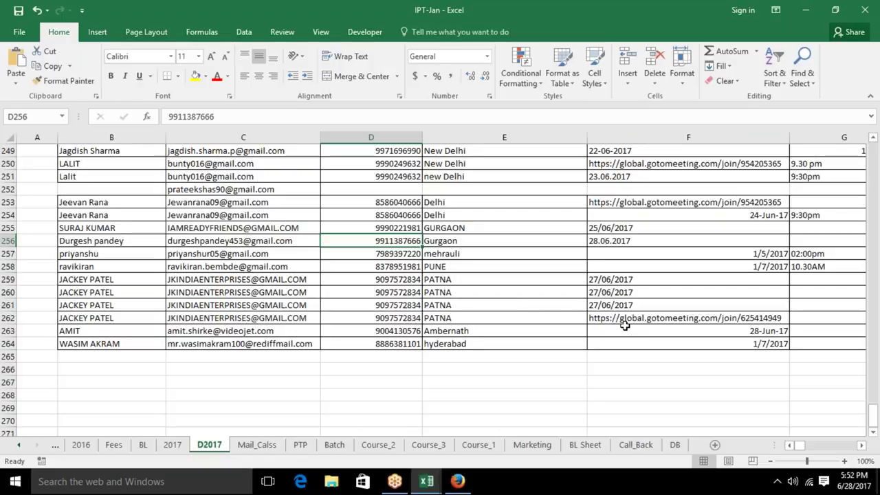
Step: Paste the Office Support article address into F262, then select C262:C263
{"action": "left_click", "coordinate": [625, 327]}
{"action": "left_click", "coordinate": [625, 317]}
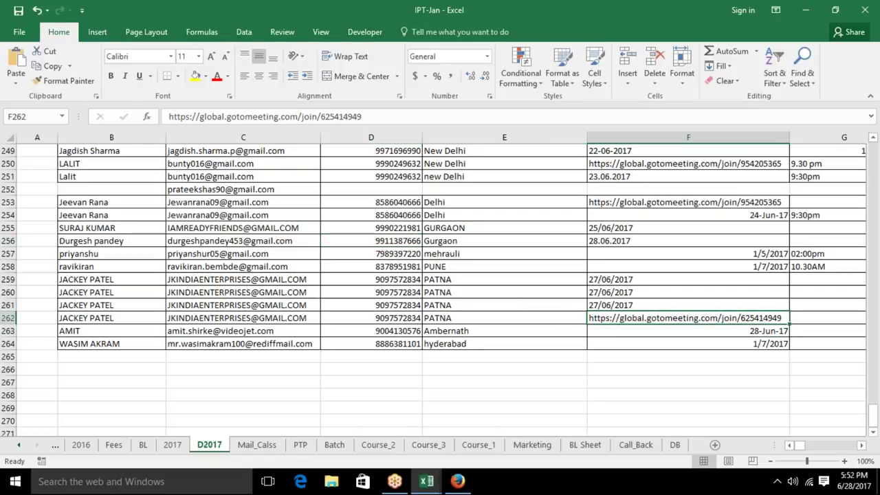
{"action": "type", "text": "https://support.office.com/en-us/article/Create-or-delete-a-custom-number-format-78f2a361-936b-4c03-8772-09fab54be7f4"}
{"action": "key", "text": "Left"}
{"action": "key", "text": "Left"}
{"action": "key", "text": "Left"}
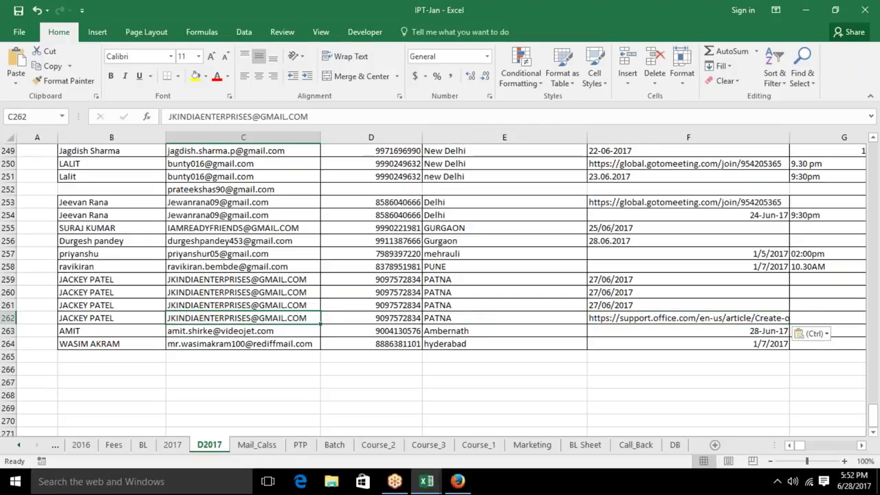
{"action": "key", "text": "shift+Down"}
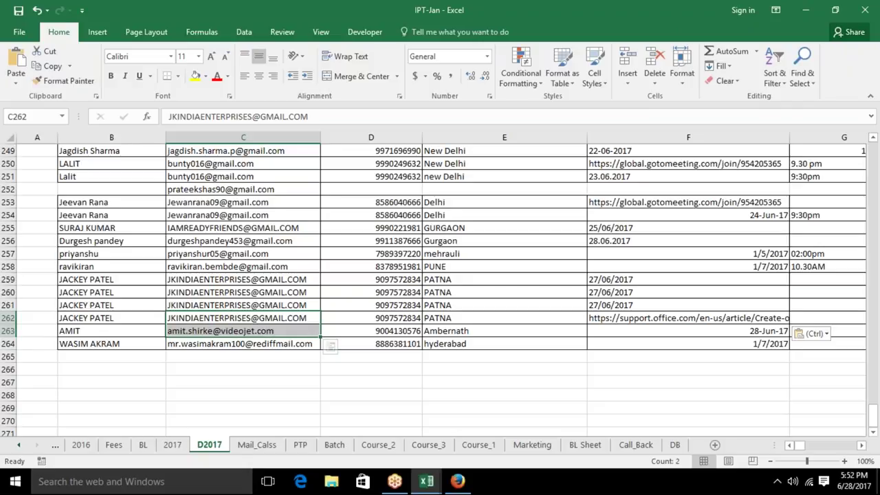
Step: On the 2017 sheet, paste the Office support article link into cell F40
{"action": "left_click", "coordinate": [173, 446]}
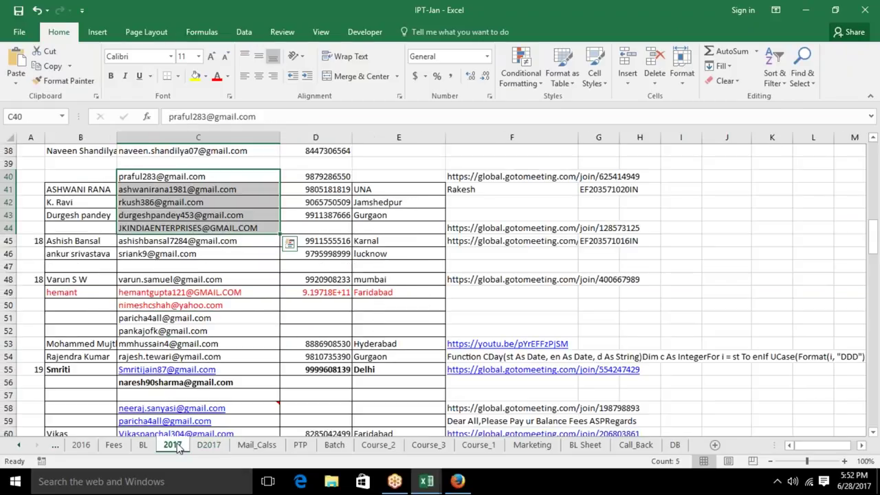
{"action": "left_click", "coordinate": [493, 173]}
{"action": "type", "text": "https://support.office.com/en-us/article/Create-or-delete-a-custom-number-format-78f2a361-936b-4c03-8772-09fab54be7f4"}
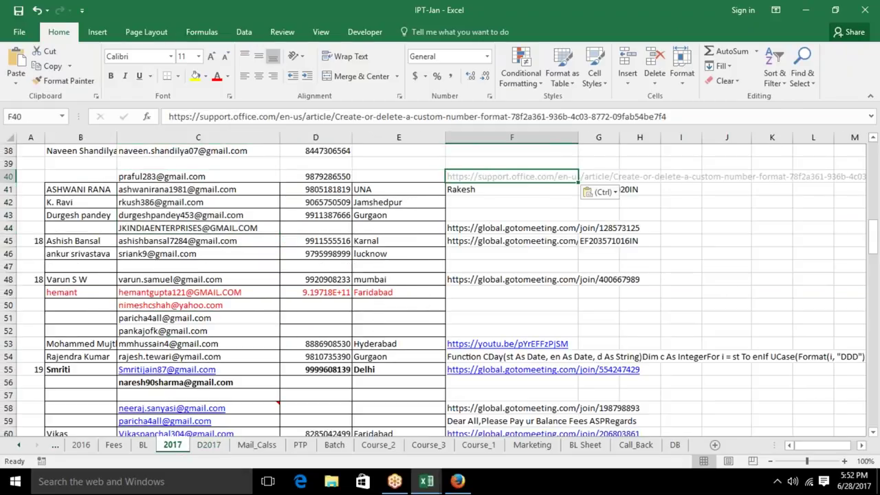
Step: Reselect the e-mail addresses in C40:C44, save IPT-Jan, and restore its window from full screen
{"action": "key", "text": "Left"}
{"action": "key", "text": "Left"}
{"action": "key", "text": "Left"}
{"action": "key", "text": "shift+Down"}
{"action": "key", "text": "shift+Down"}
{"action": "key", "text": "shift+Down"}
{"action": "key", "text": "shift+Down"}
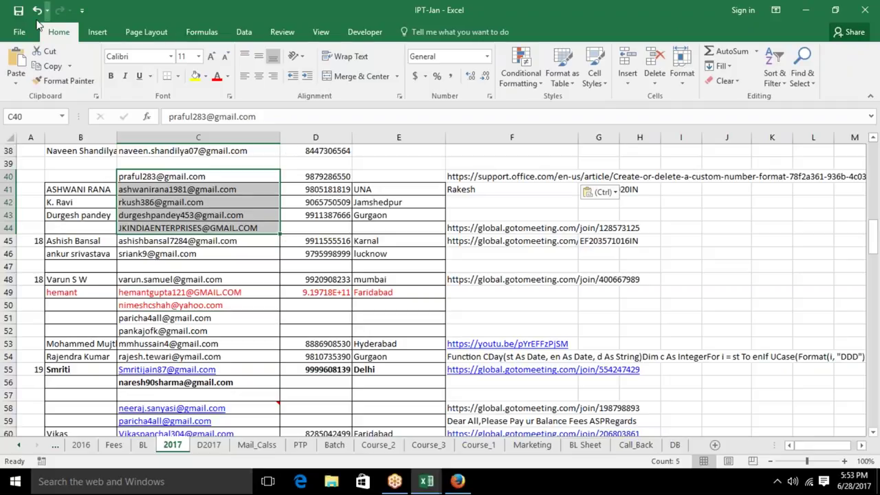
{"action": "left_click", "coordinate": [16, 18]}
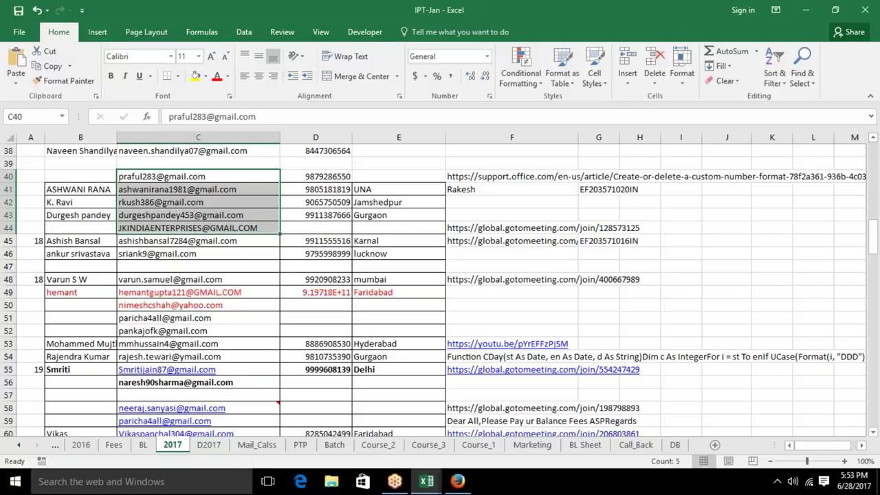
{"action": "double_click", "coordinate": [373, 8]}
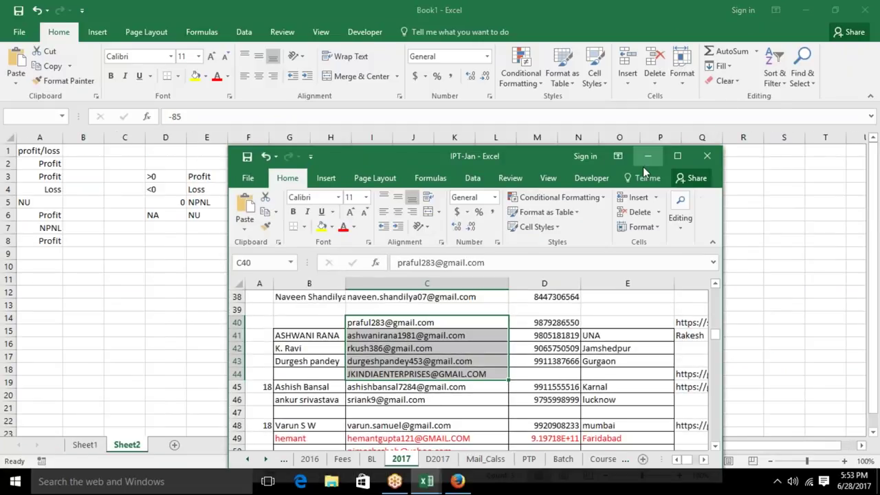
Step: Minimize IPT-Jan, close Book1 with Don't Save, and reveal the desktop with Win+D
{"action": "left_click", "coordinate": [647, 163]}
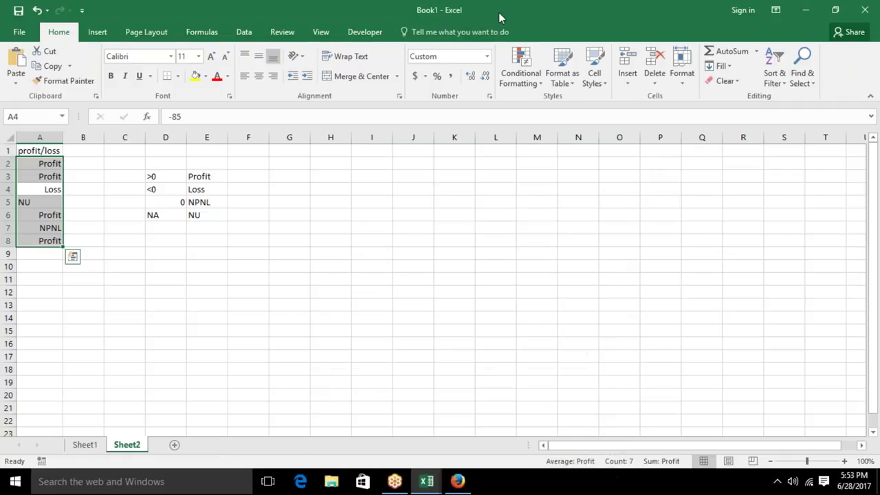
{"action": "double_click", "coordinate": [499, 13]}
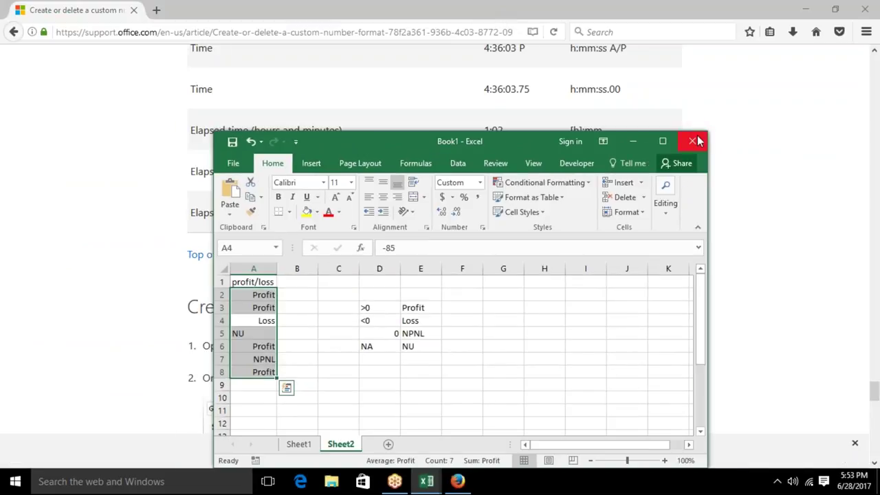
{"action": "left_click", "coordinate": [693, 141]}
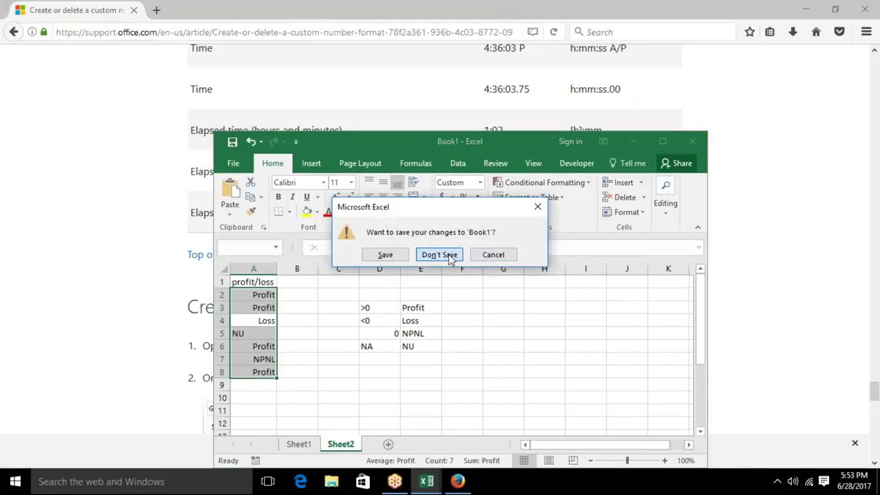
{"action": "left_click", "coordinate": [450, 255]}
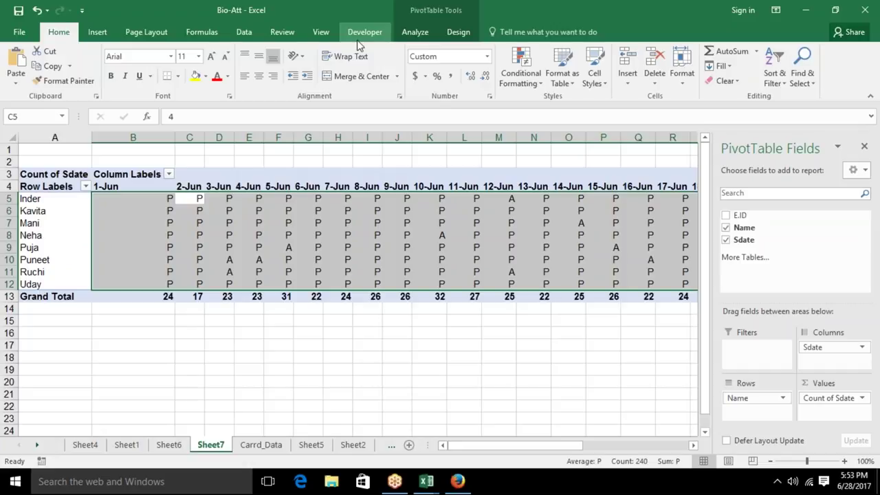
{"action": "key", "text": "super+d"}
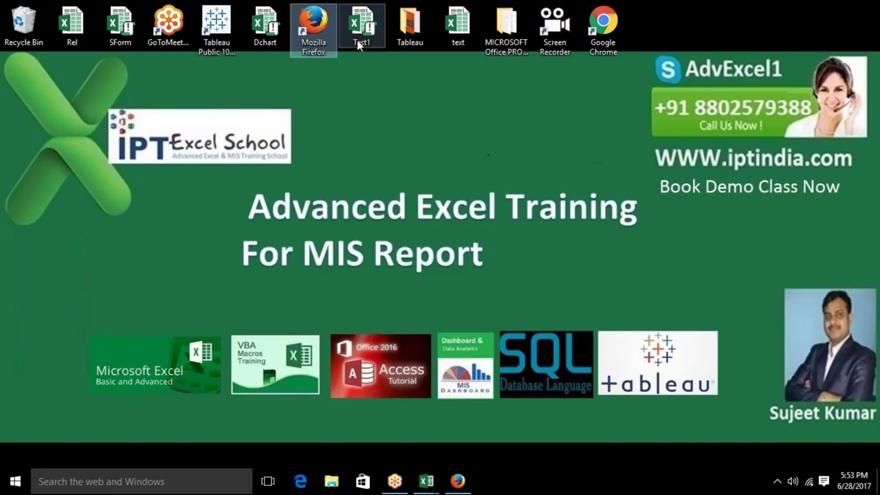